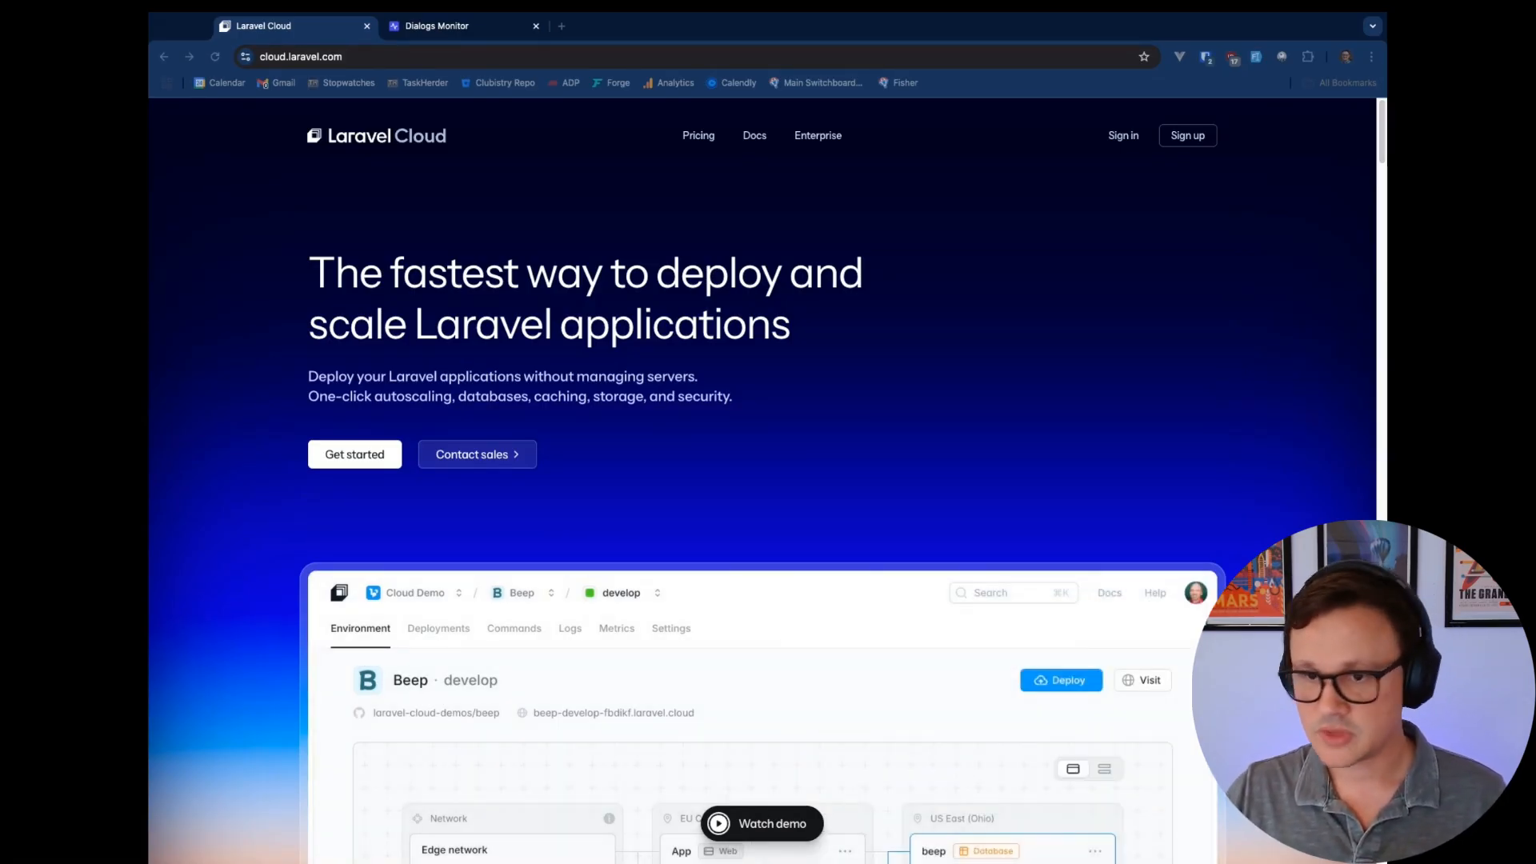
Switch to the tab showing the dialogsmonitor.com landing page
click(486, 27)
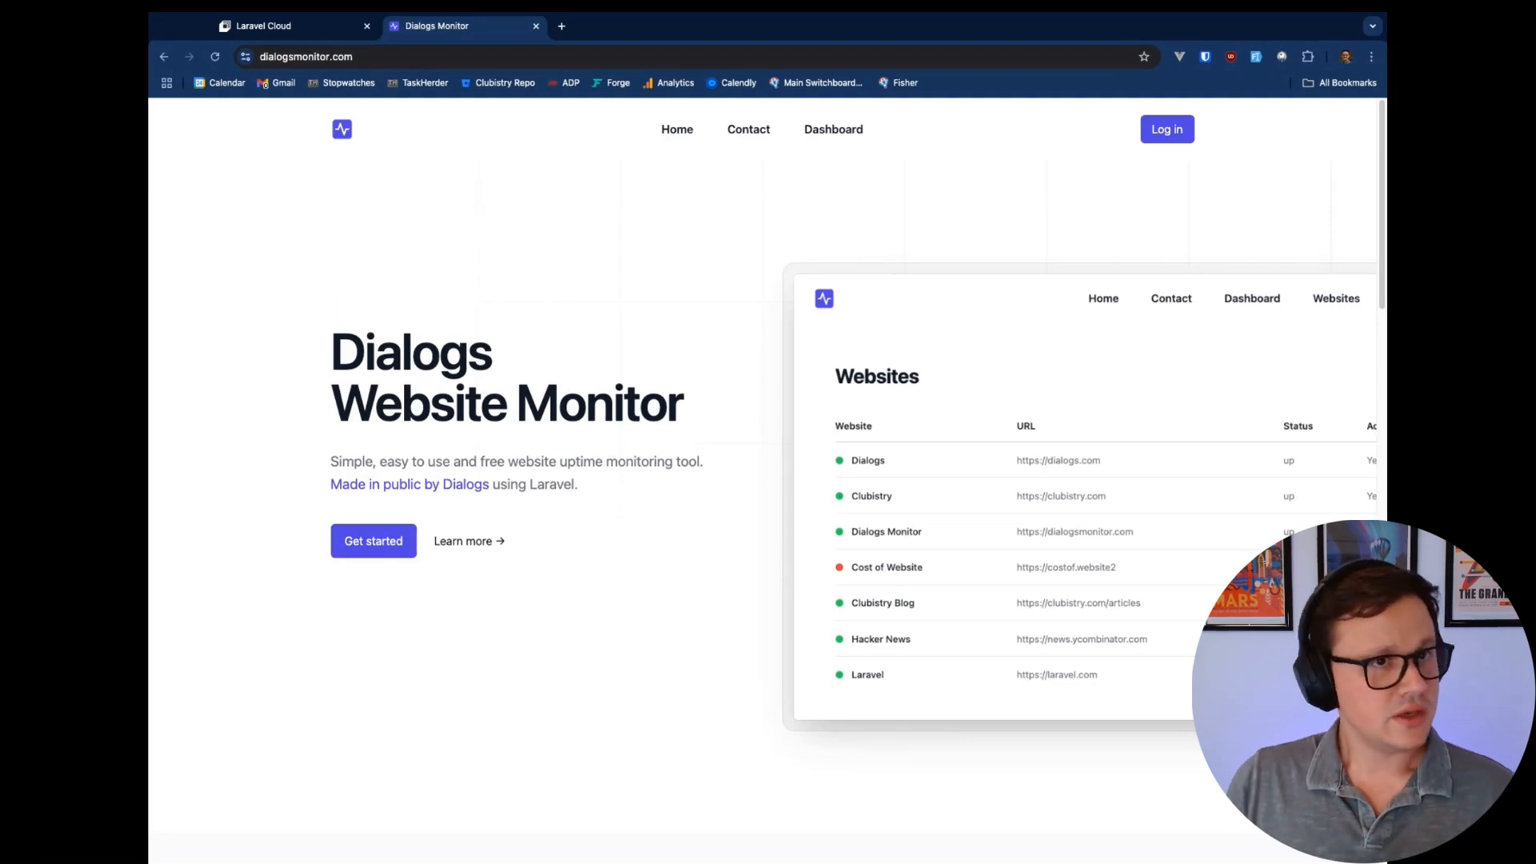
Return to the Laravel Cloud tab and bring up its sign-in page
click(311, 29)
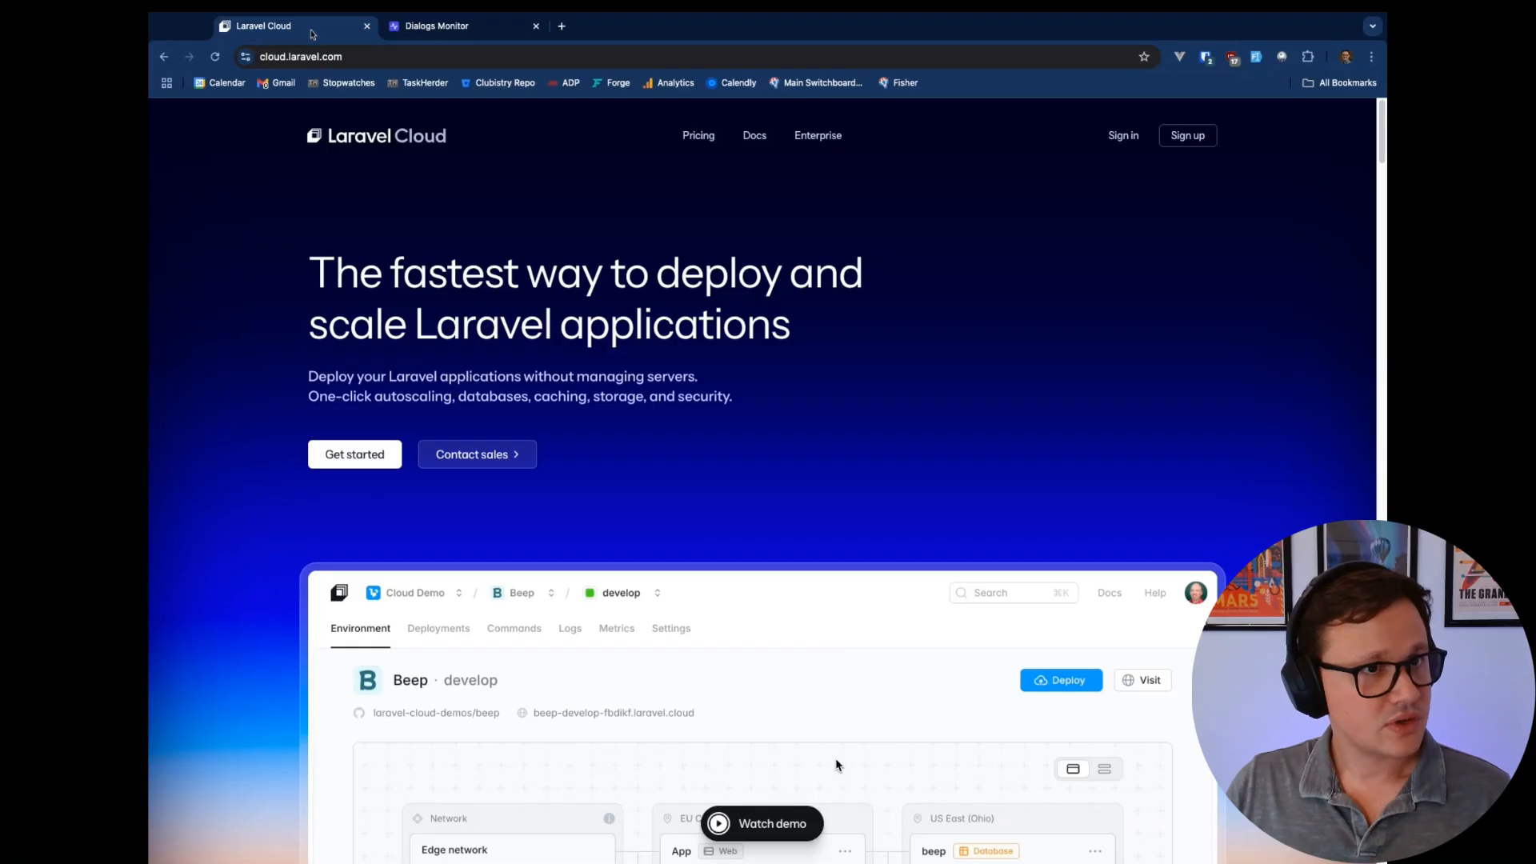
click(1124, 137)
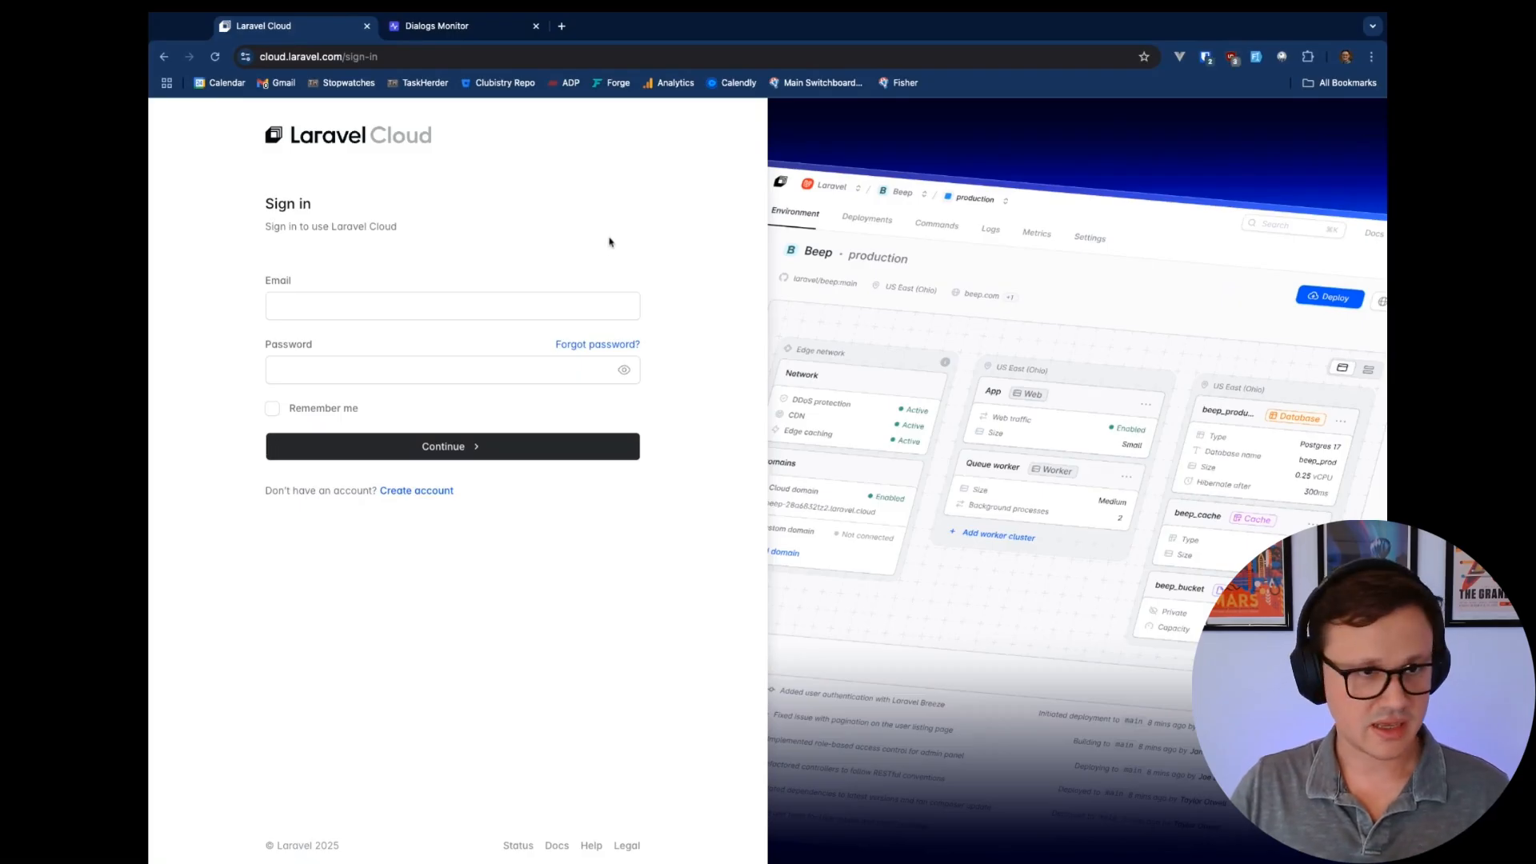
Sign in with the saved credentials and open the New application dialog
key(super+shift+l)
key(Return)
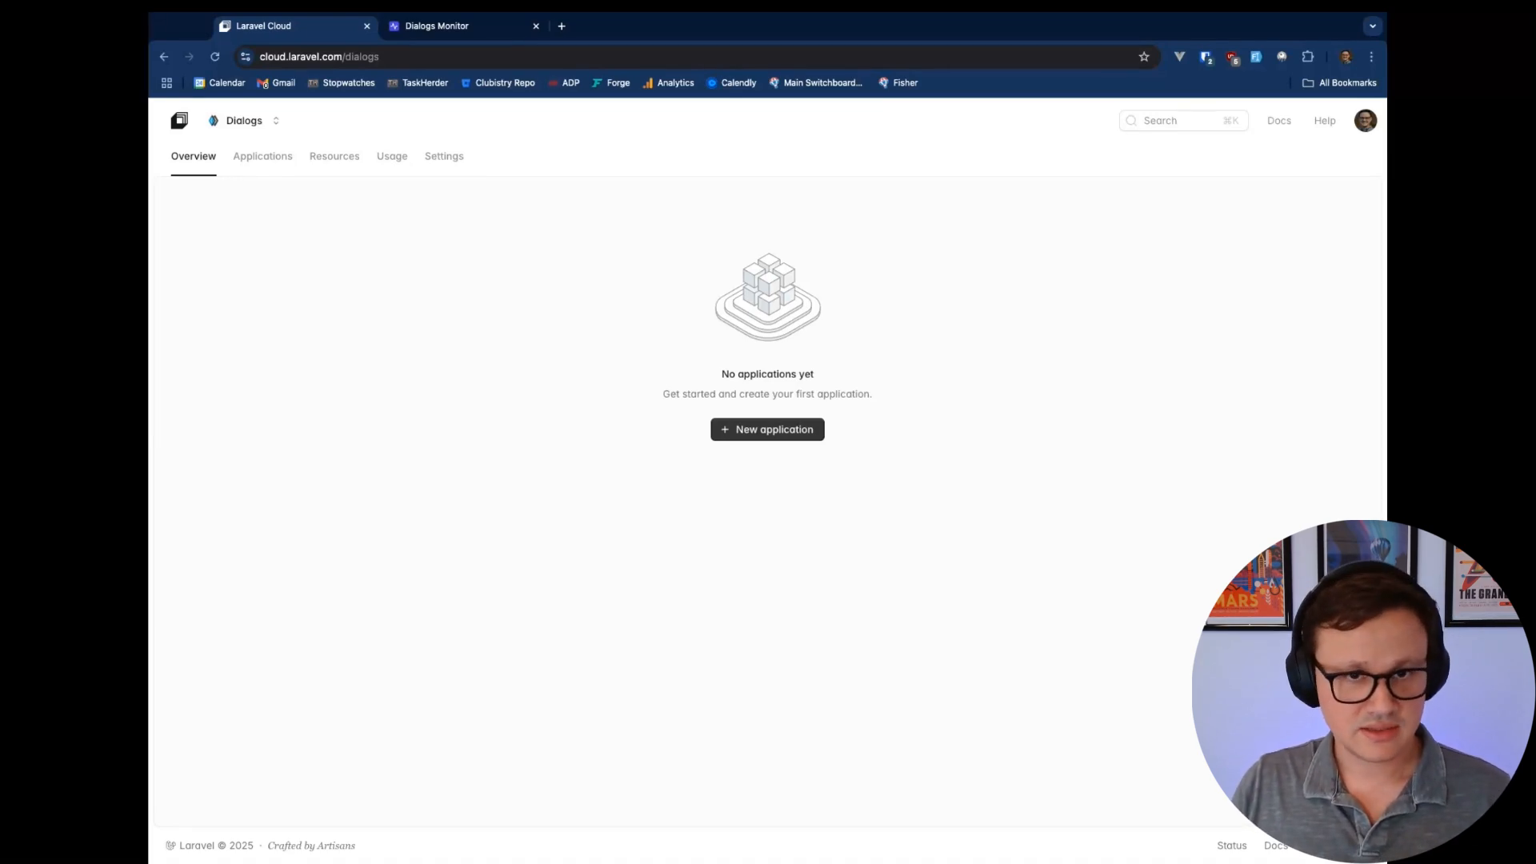
click(768, 430)
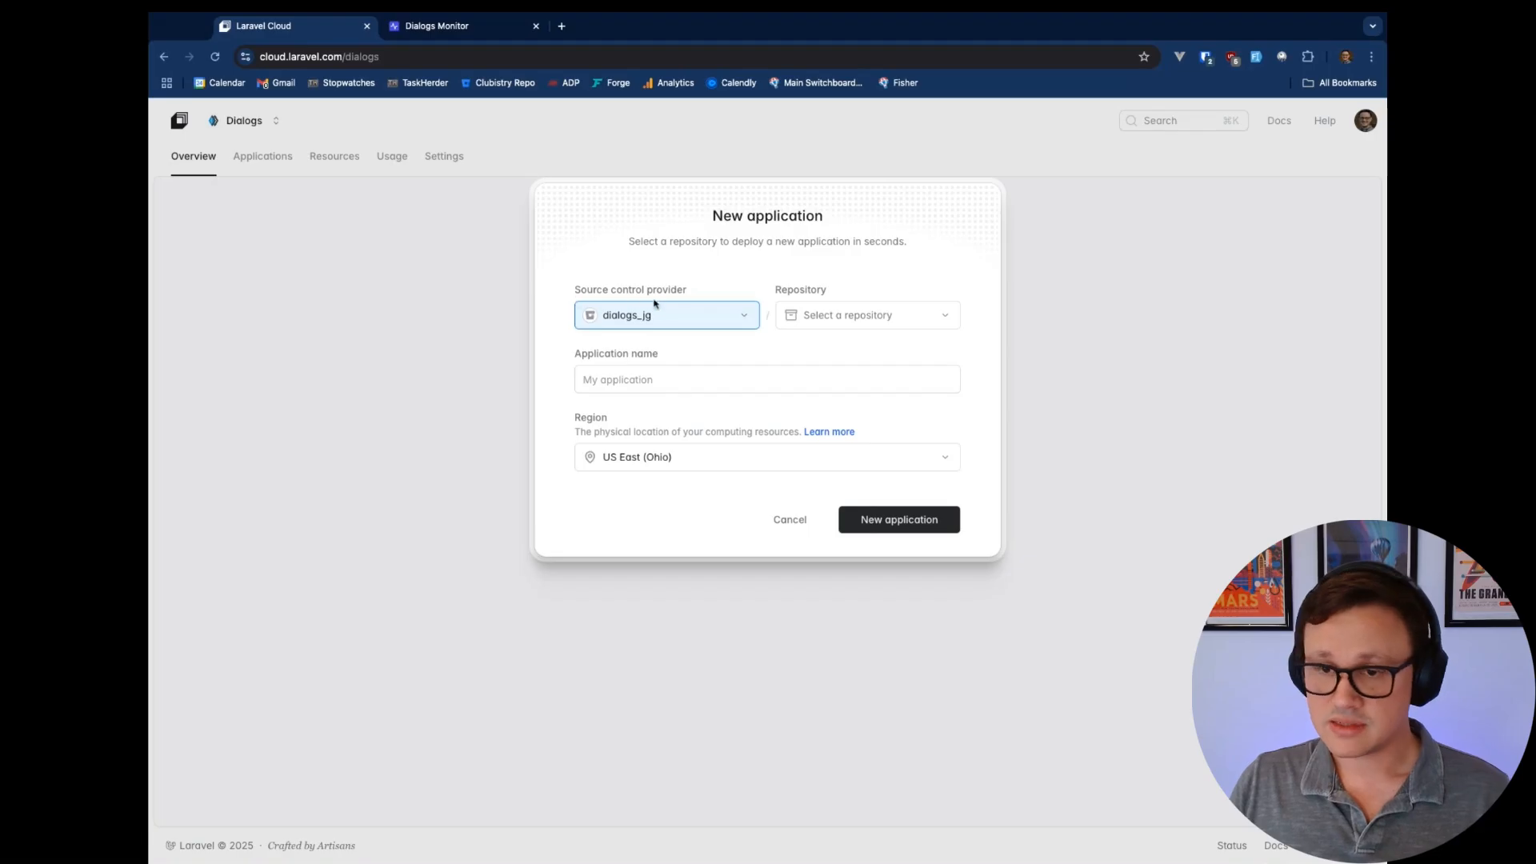
Select the dialogsmonitor repository as the new application's source
click(672, 319)
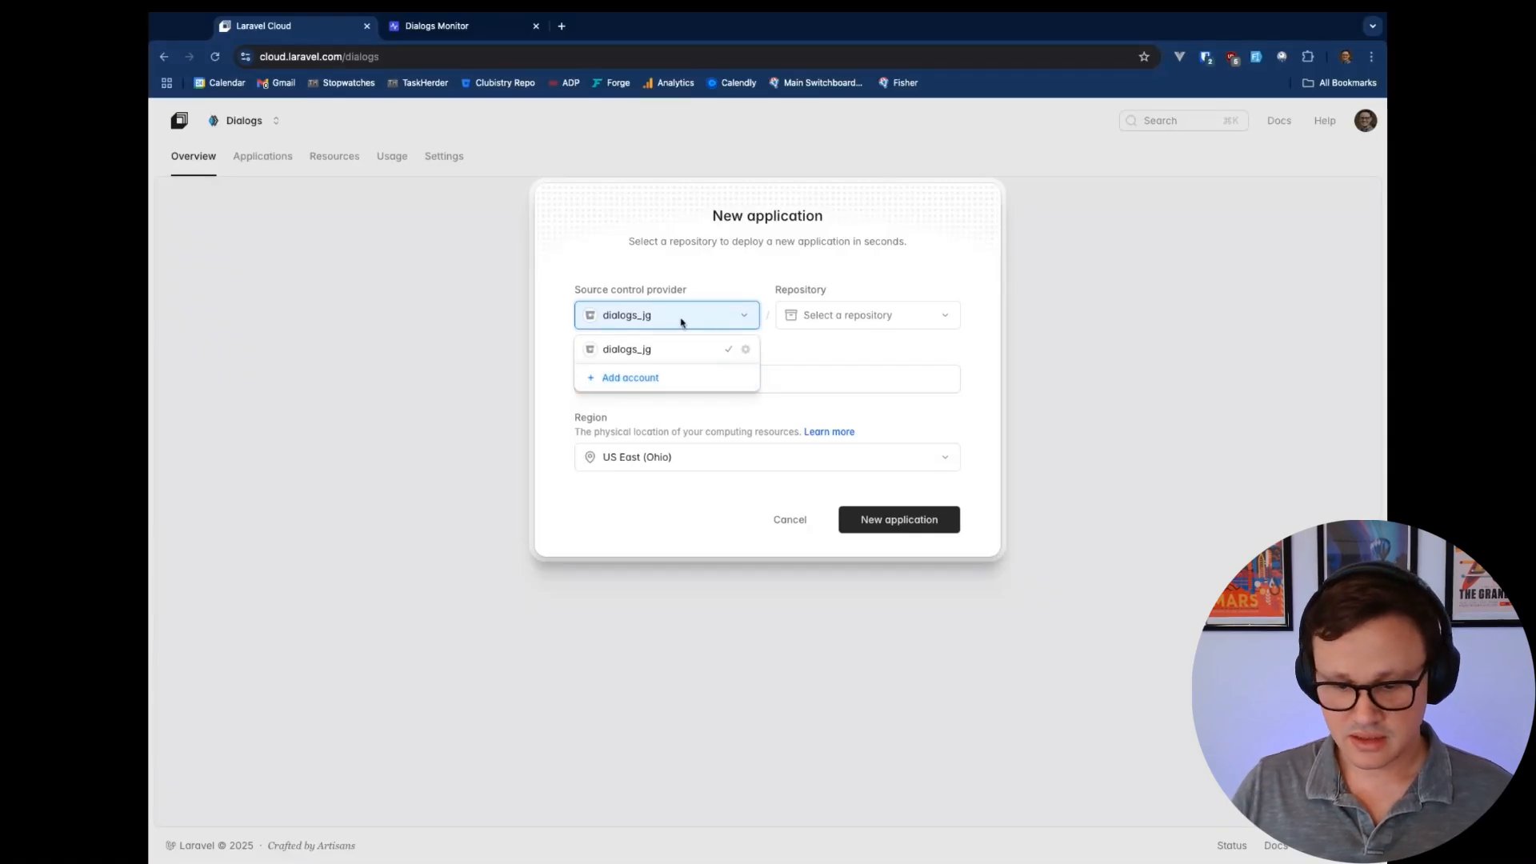
click(872, 314)
click(870, 319)
key(d)
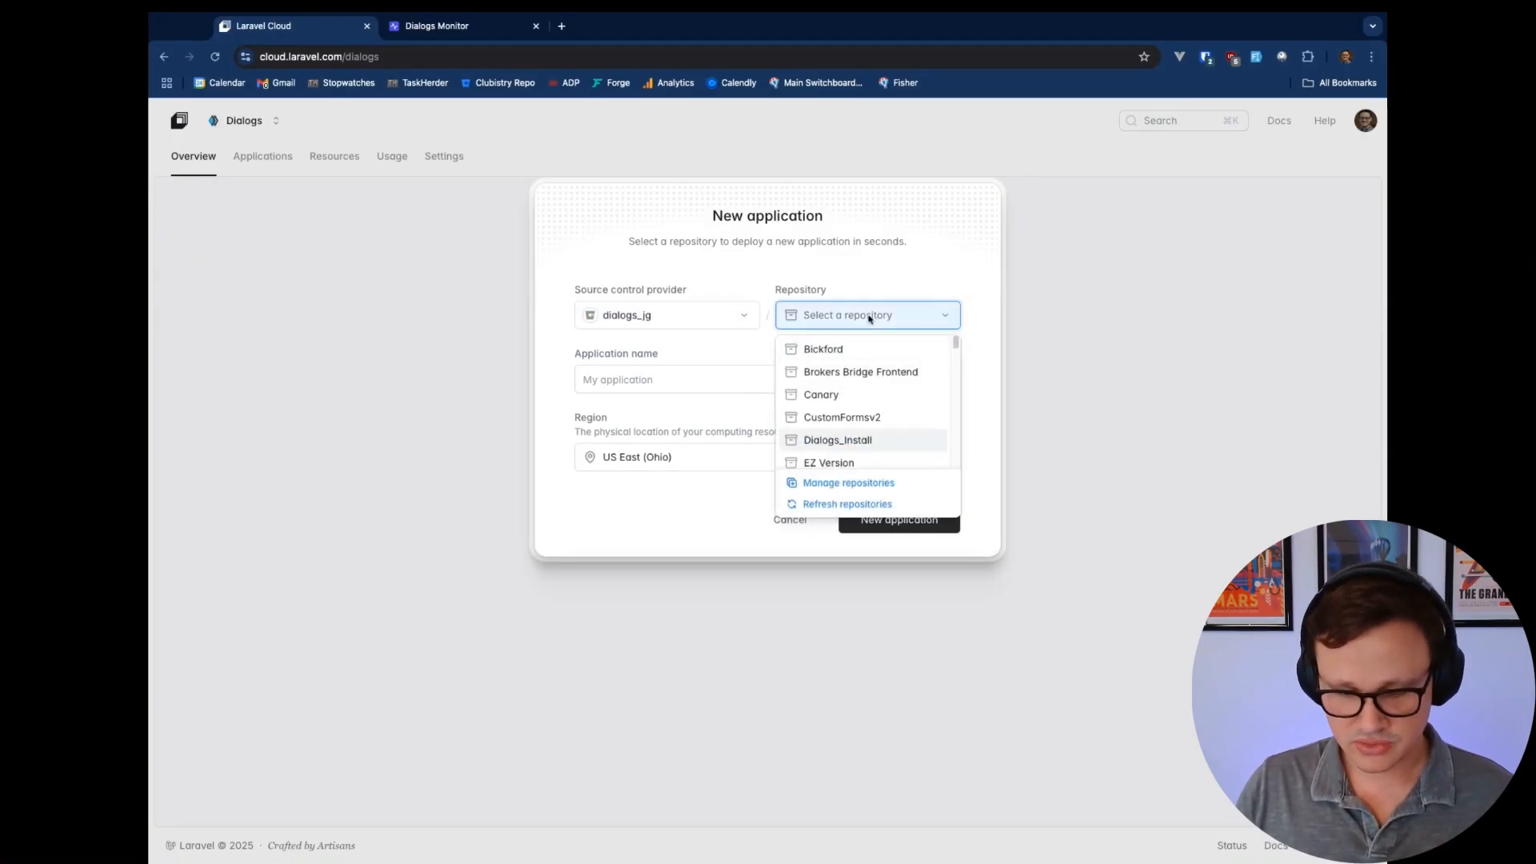
key(Escape)
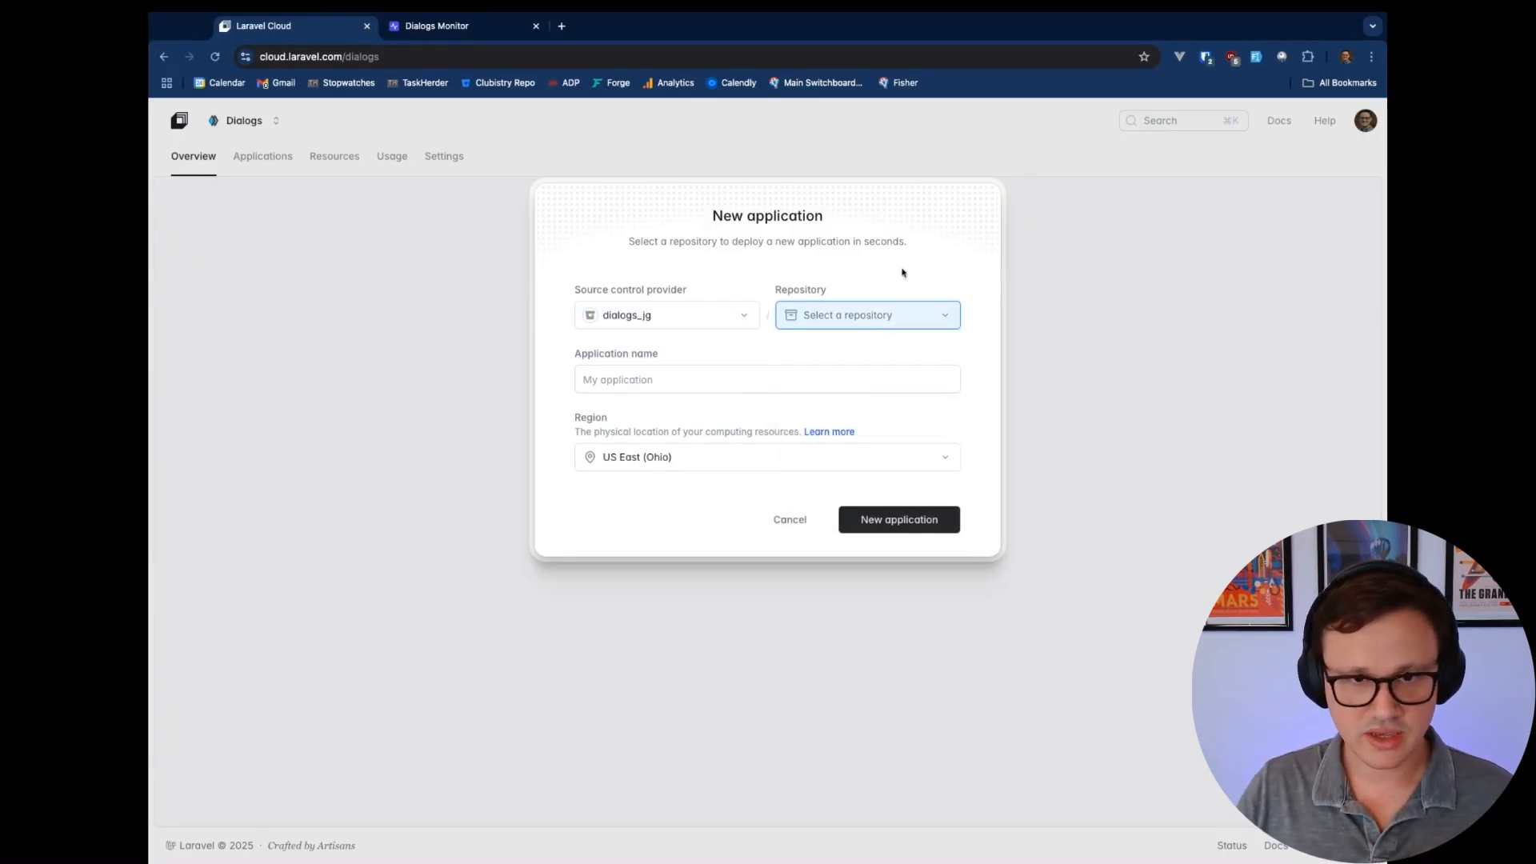
click(867, 322)
text(d)
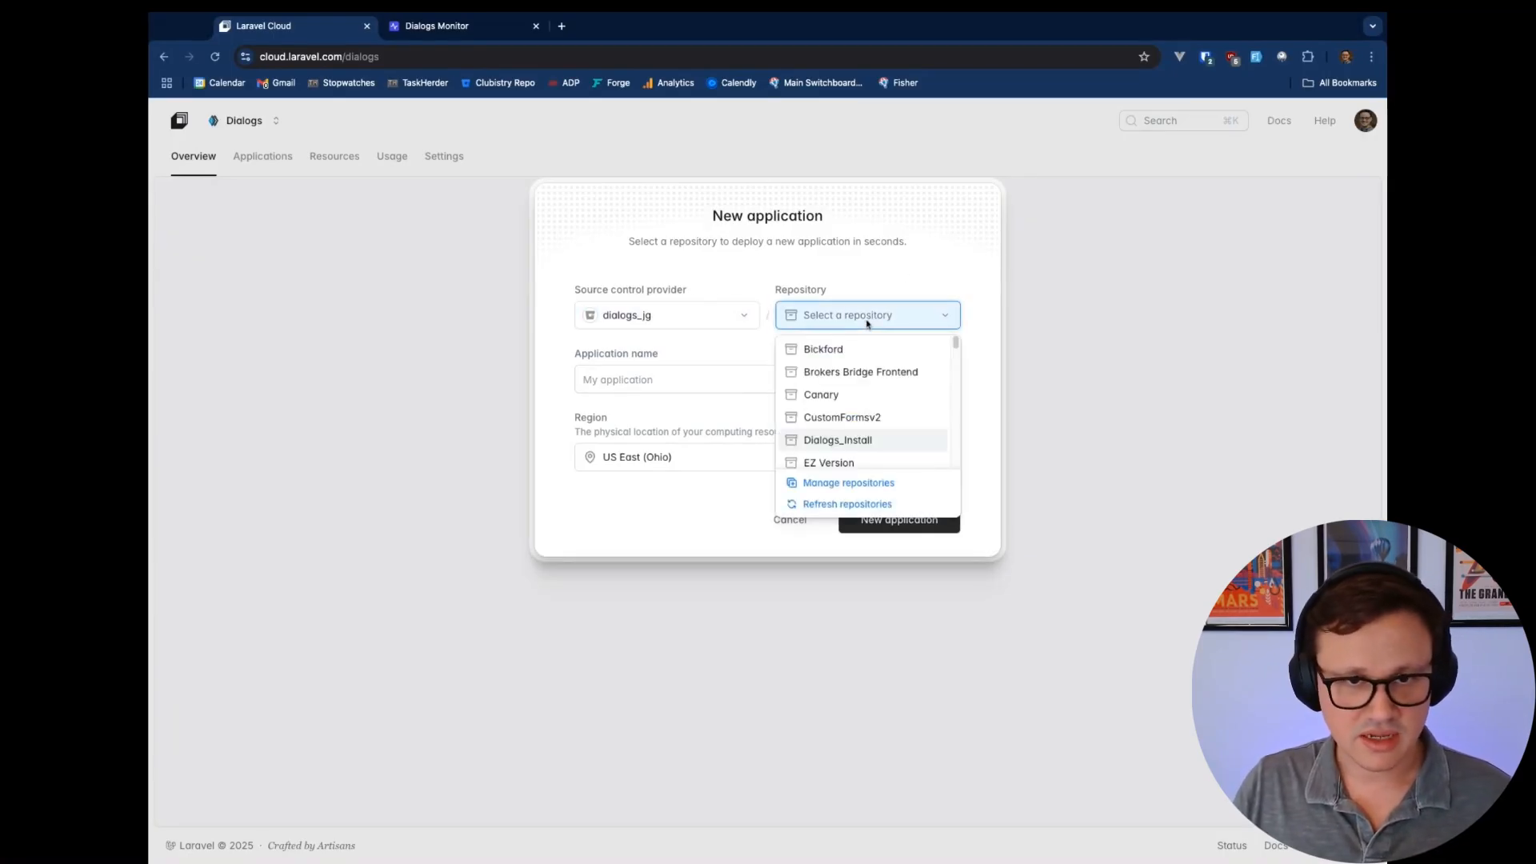
text(ialogsm)
click(869, 404)
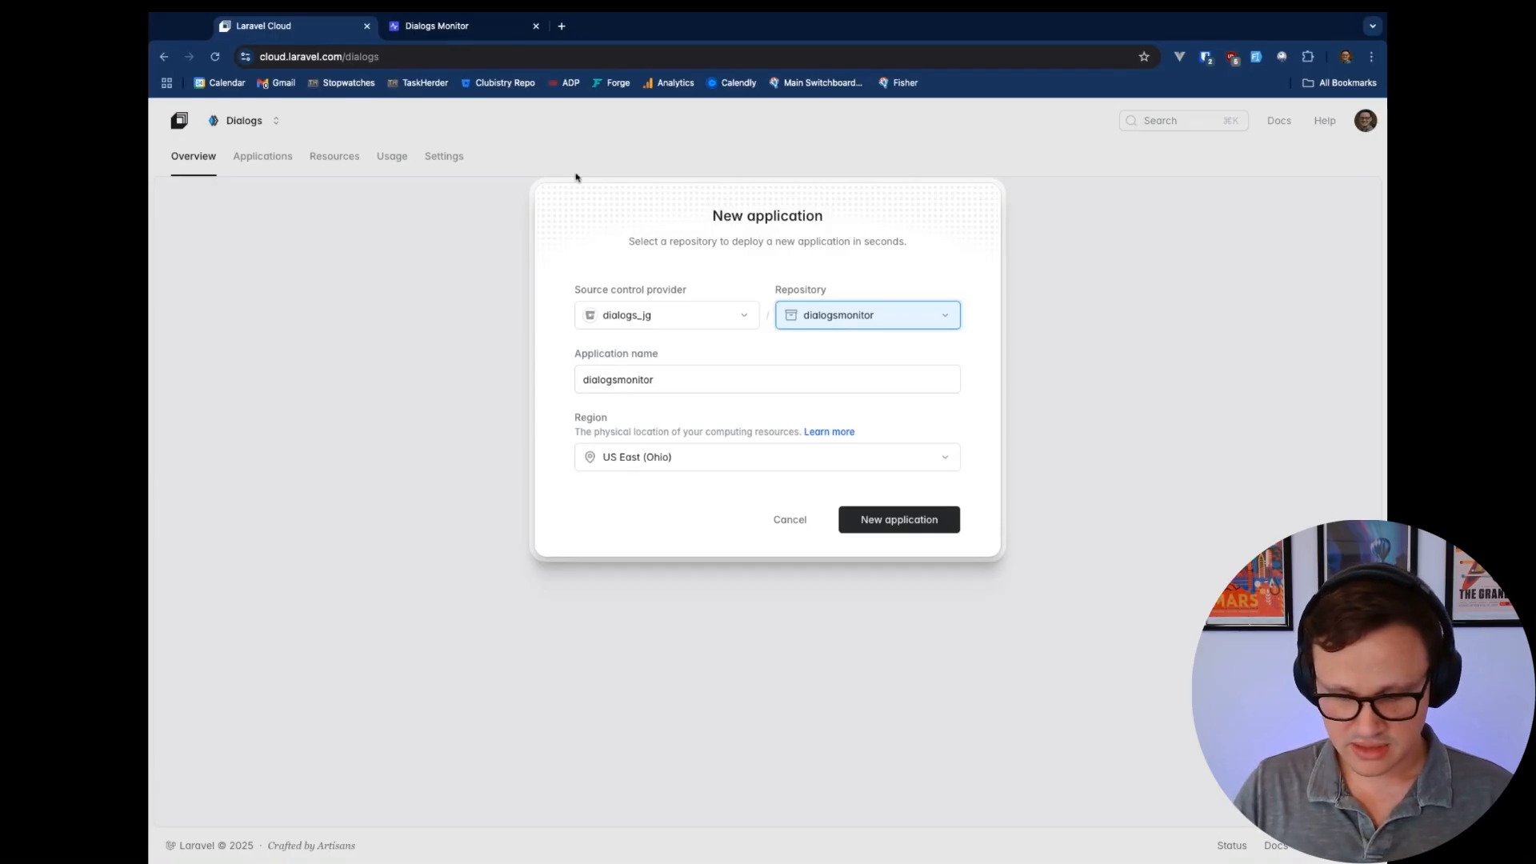
Name the application 'Dialogs Monitor' and create it
double_click(682, 379)
text(Dialogs Monitor)
click(901, 523)
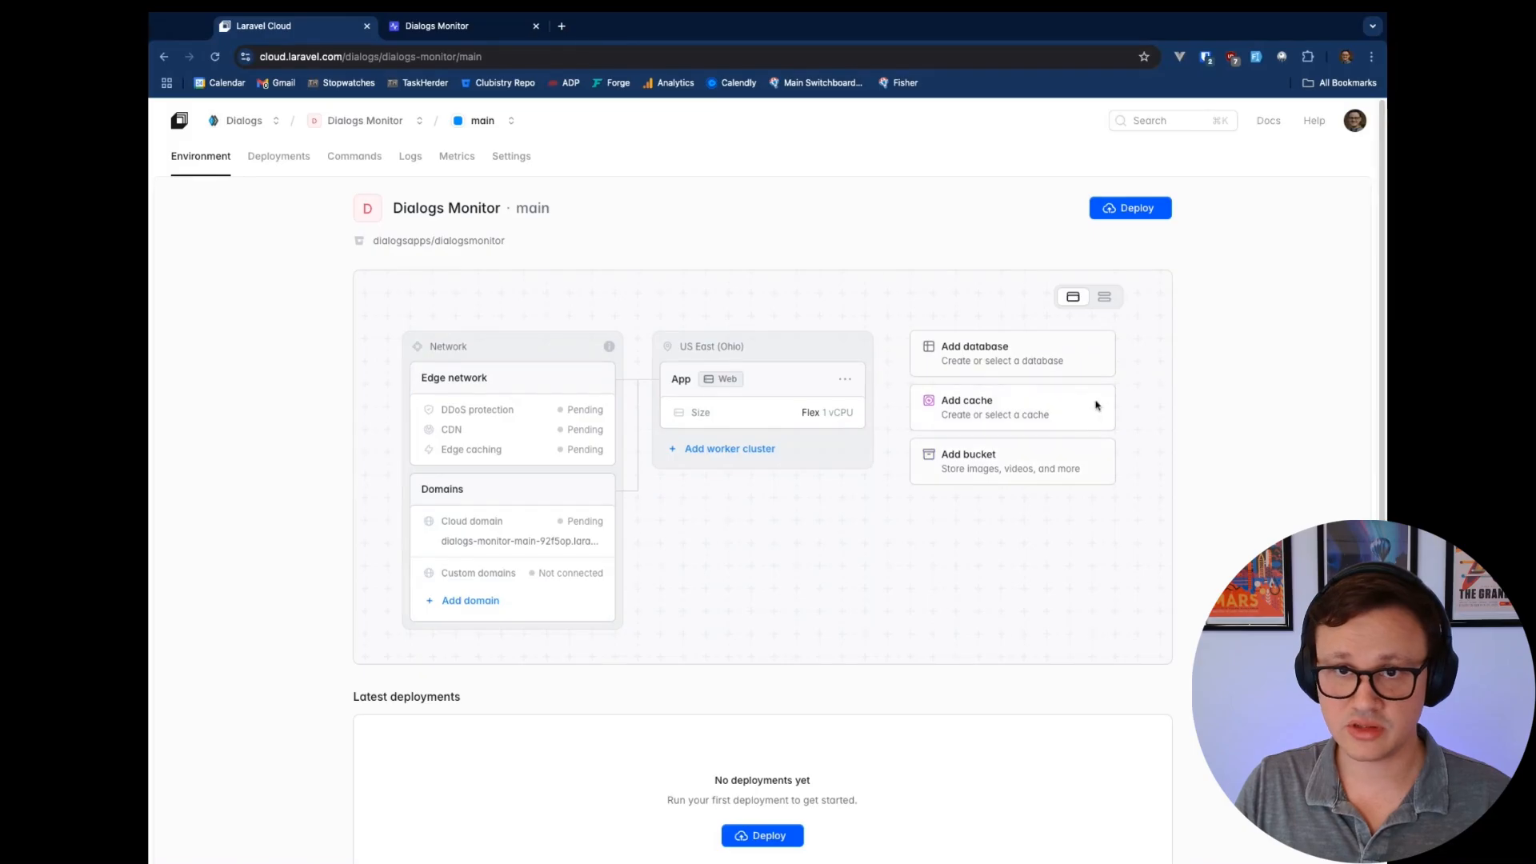
Run the first deployment of the Dialogs Monitor main environment
click(1140, 214)
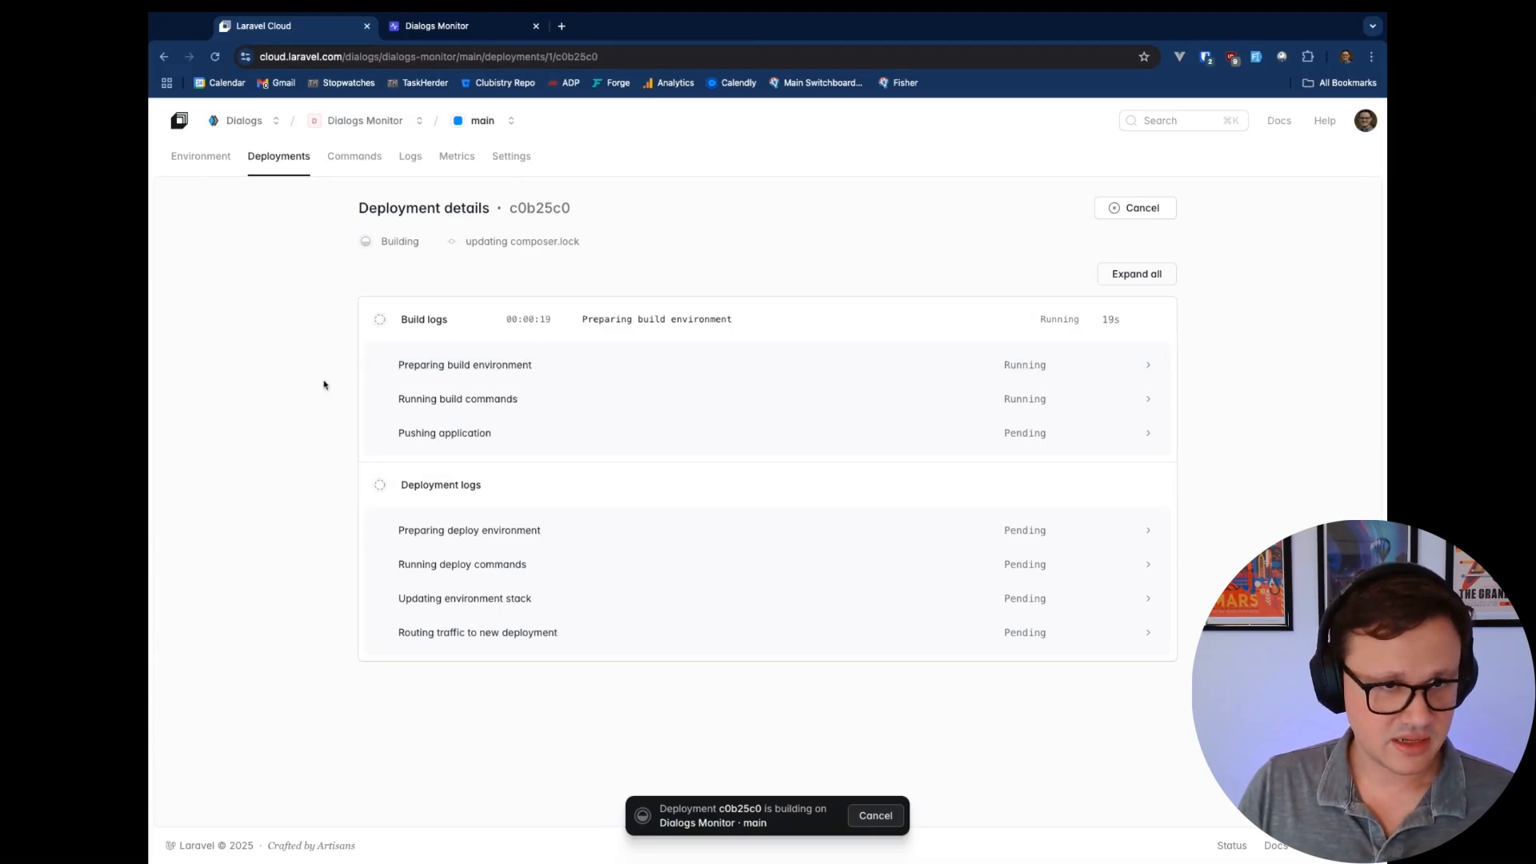
Follow deployment c0b25c0's build and push logs until Deployed, then visit the live site
click(572, 370)
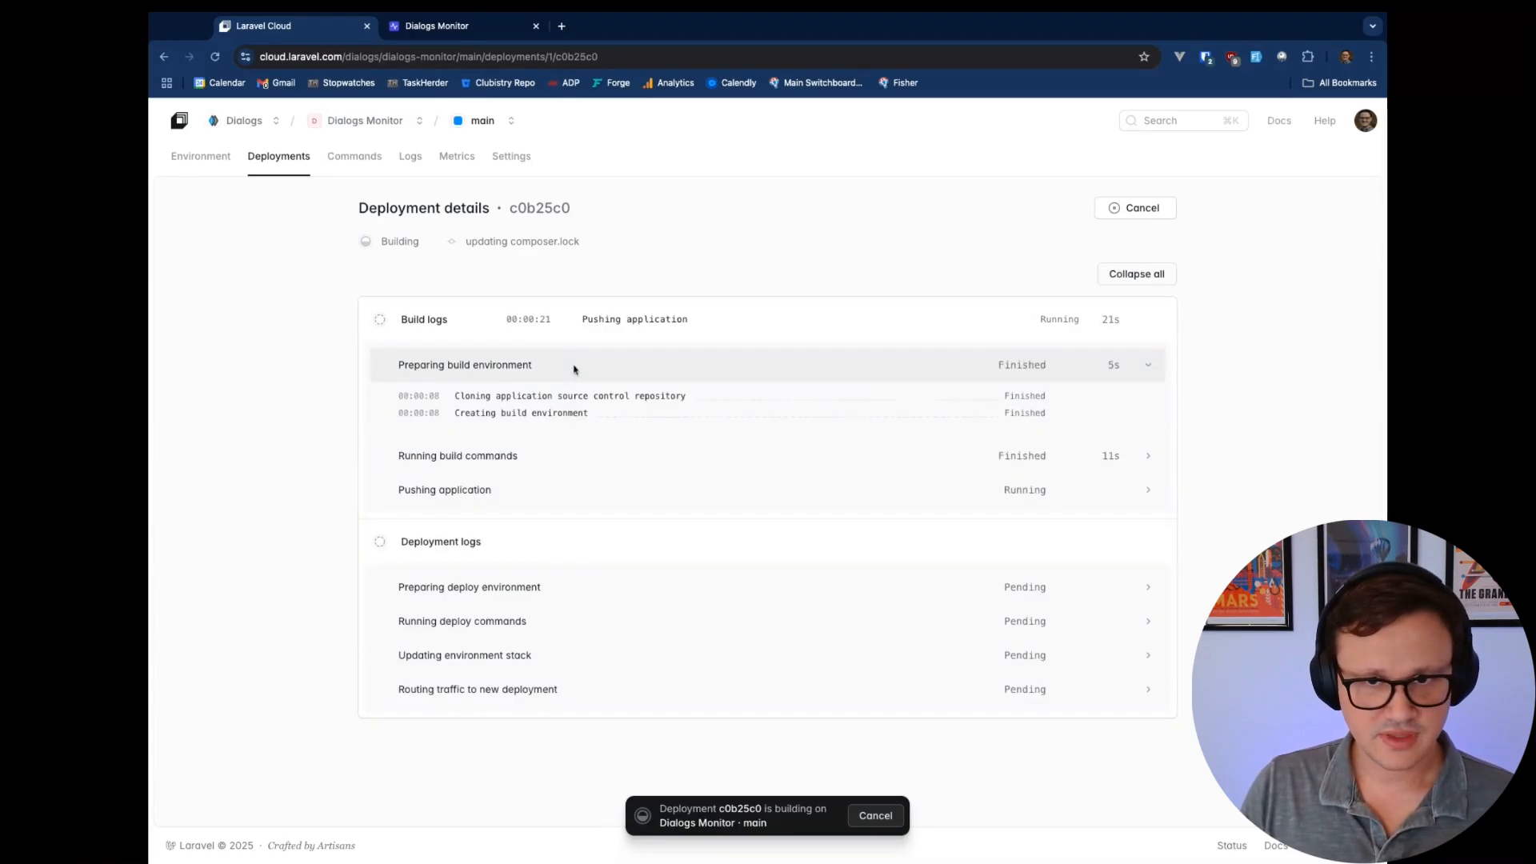
click(547, 457)
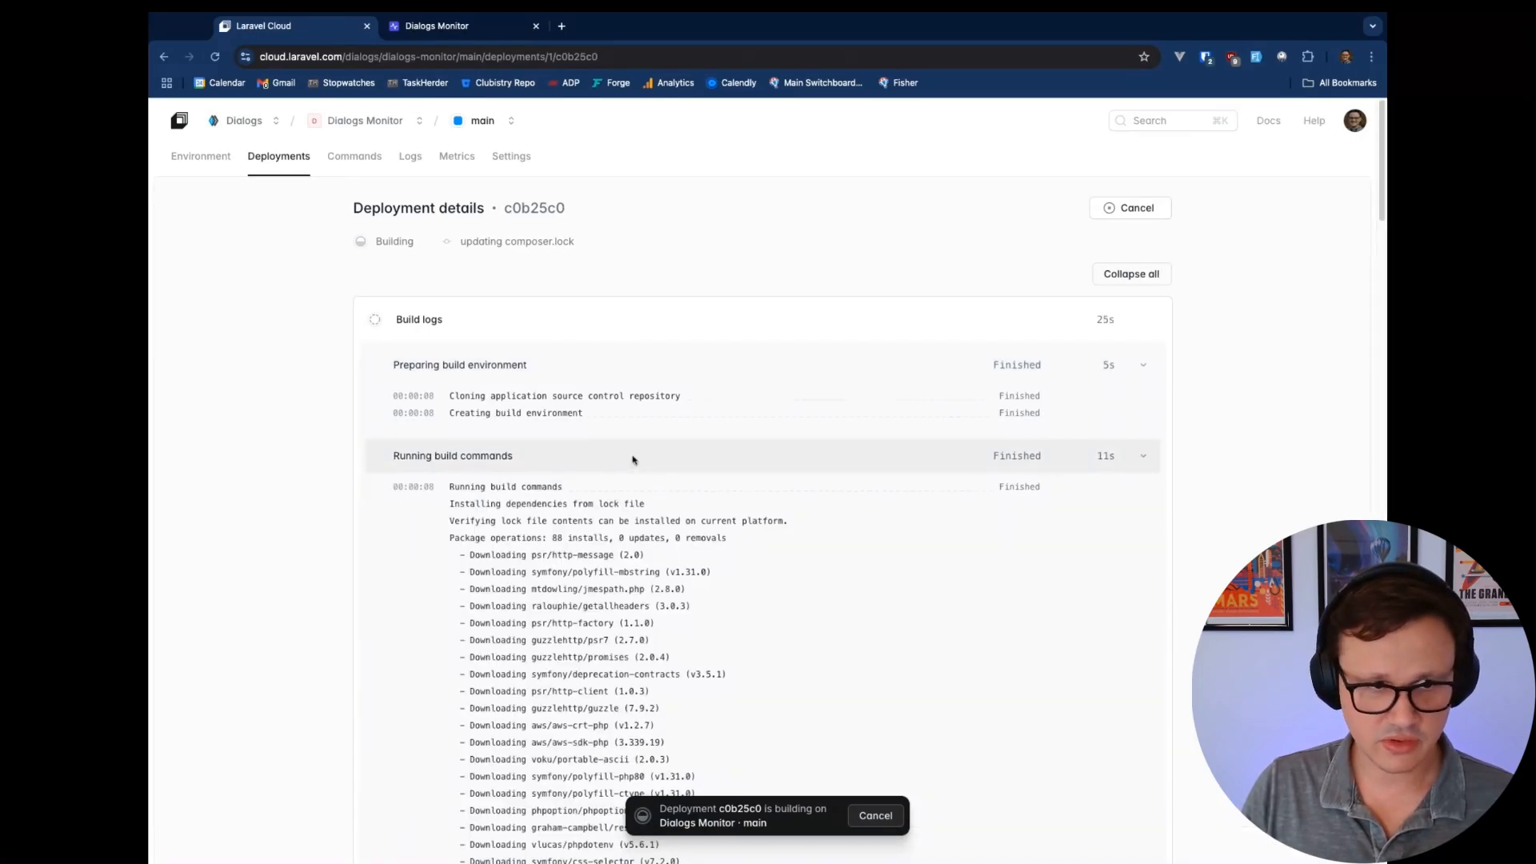
click(529, 460)
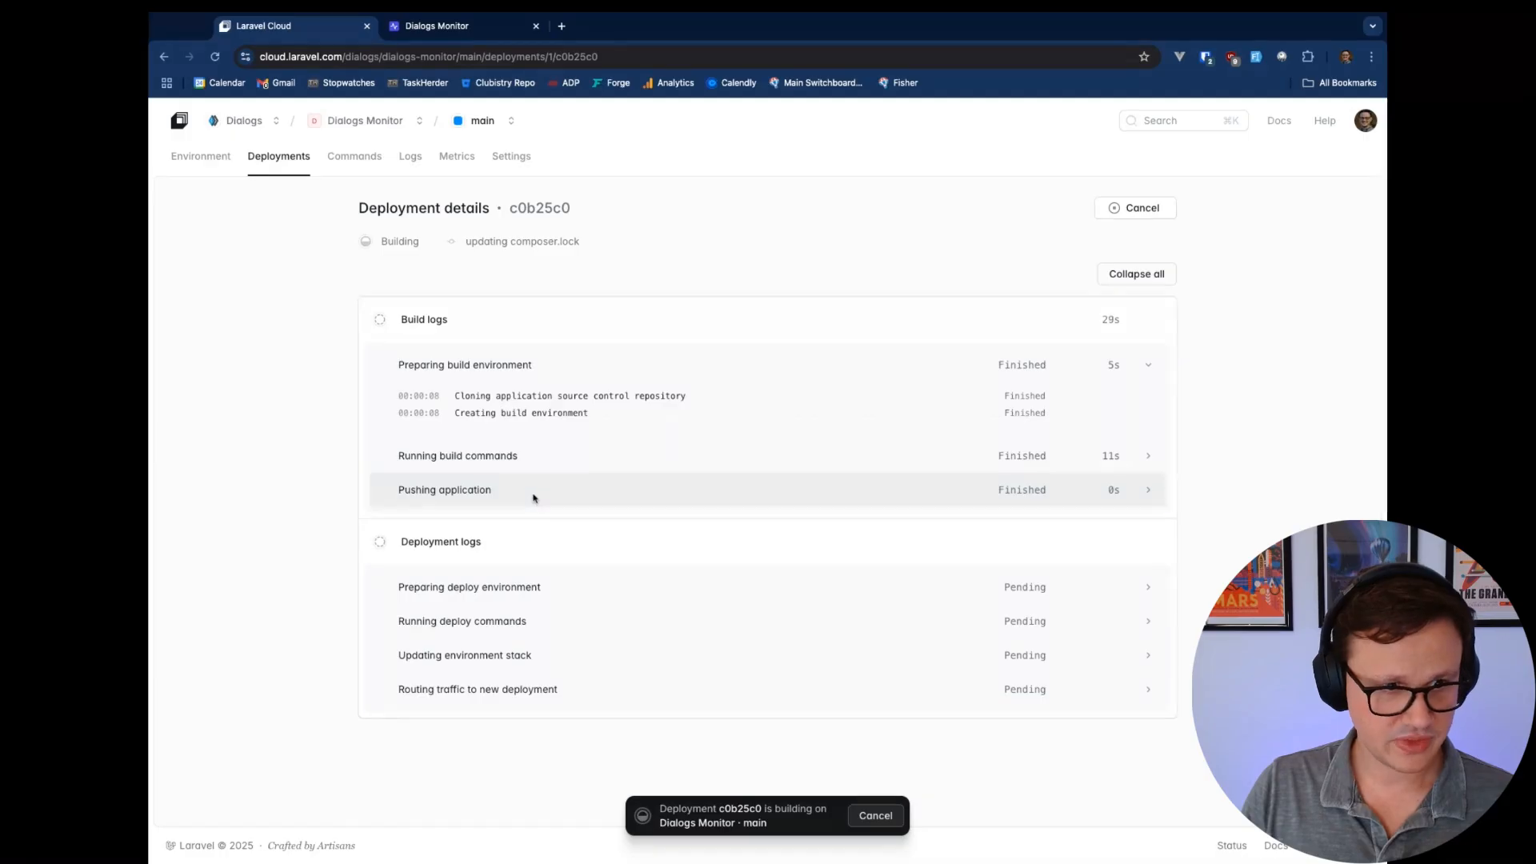
click(534, 497)
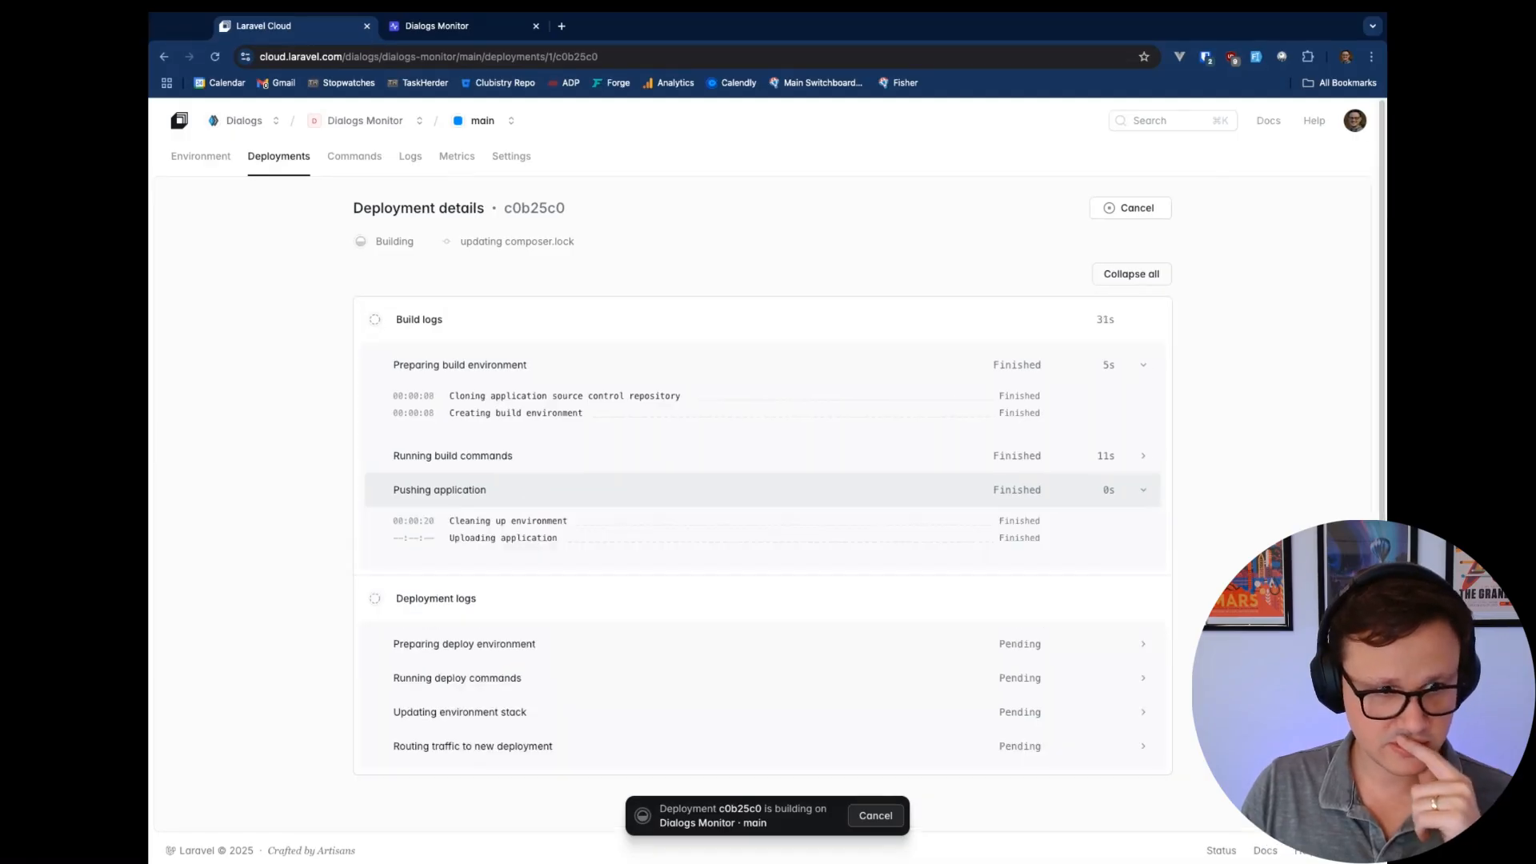
click(512, 490)
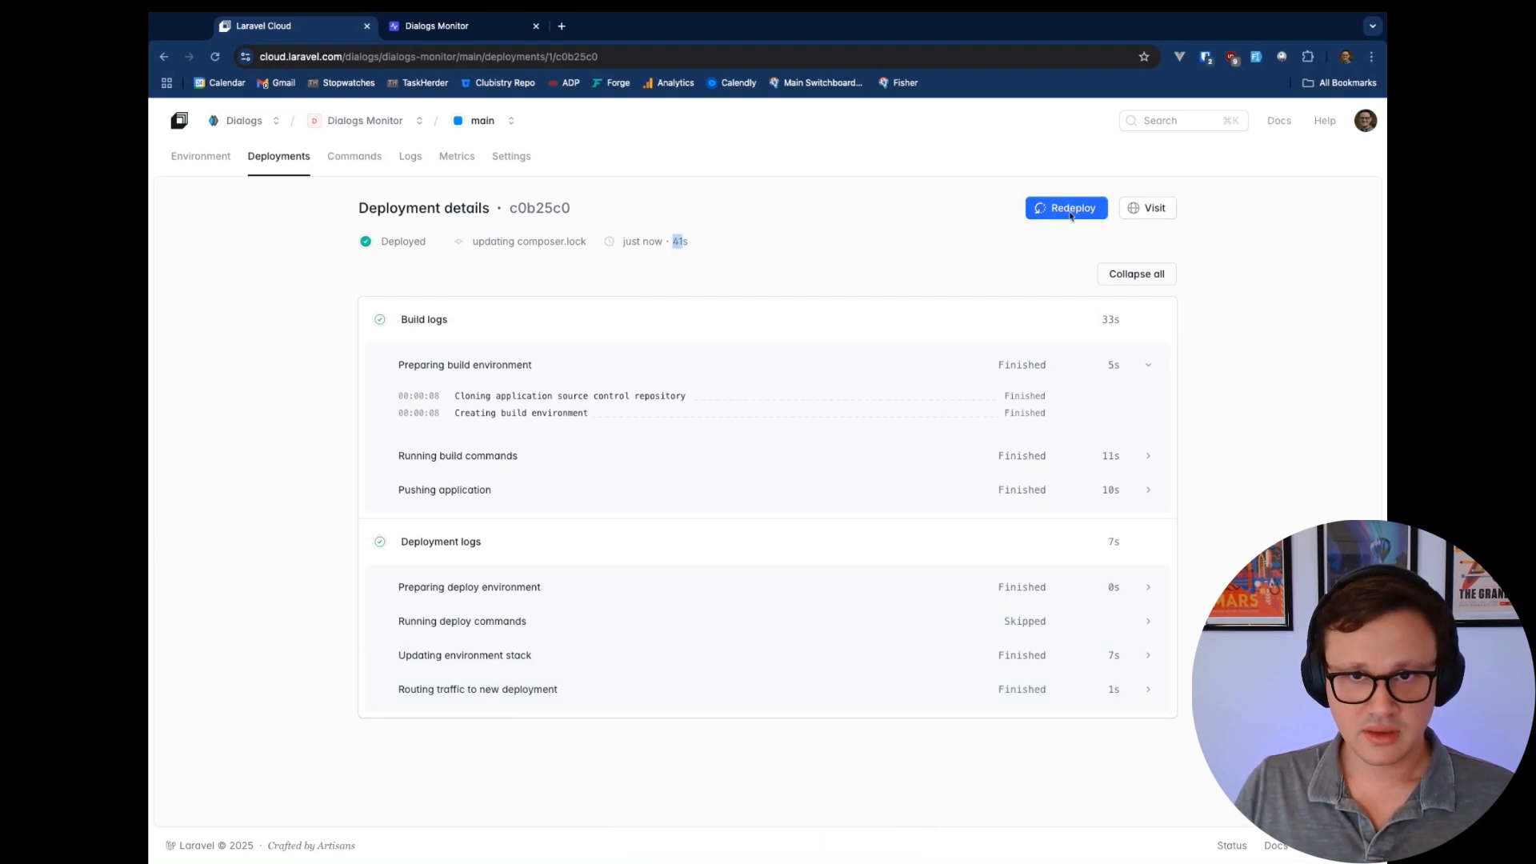
click(1149, 208)
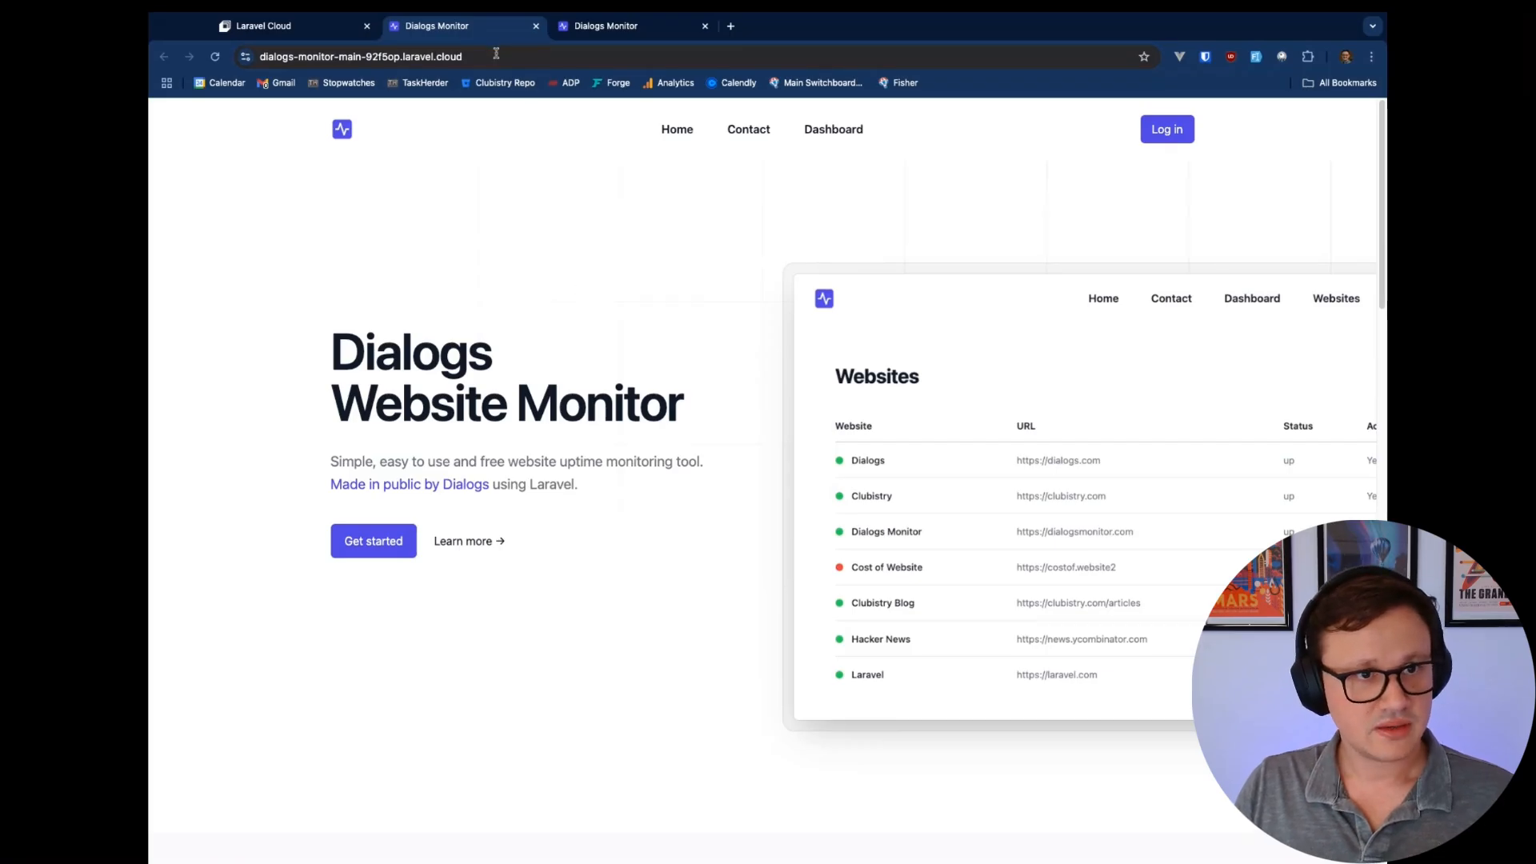
Compare the deployed laravel.cloud address with dialogsmonitor.com and close the extra tab
drag(470, 56, 403, 57)
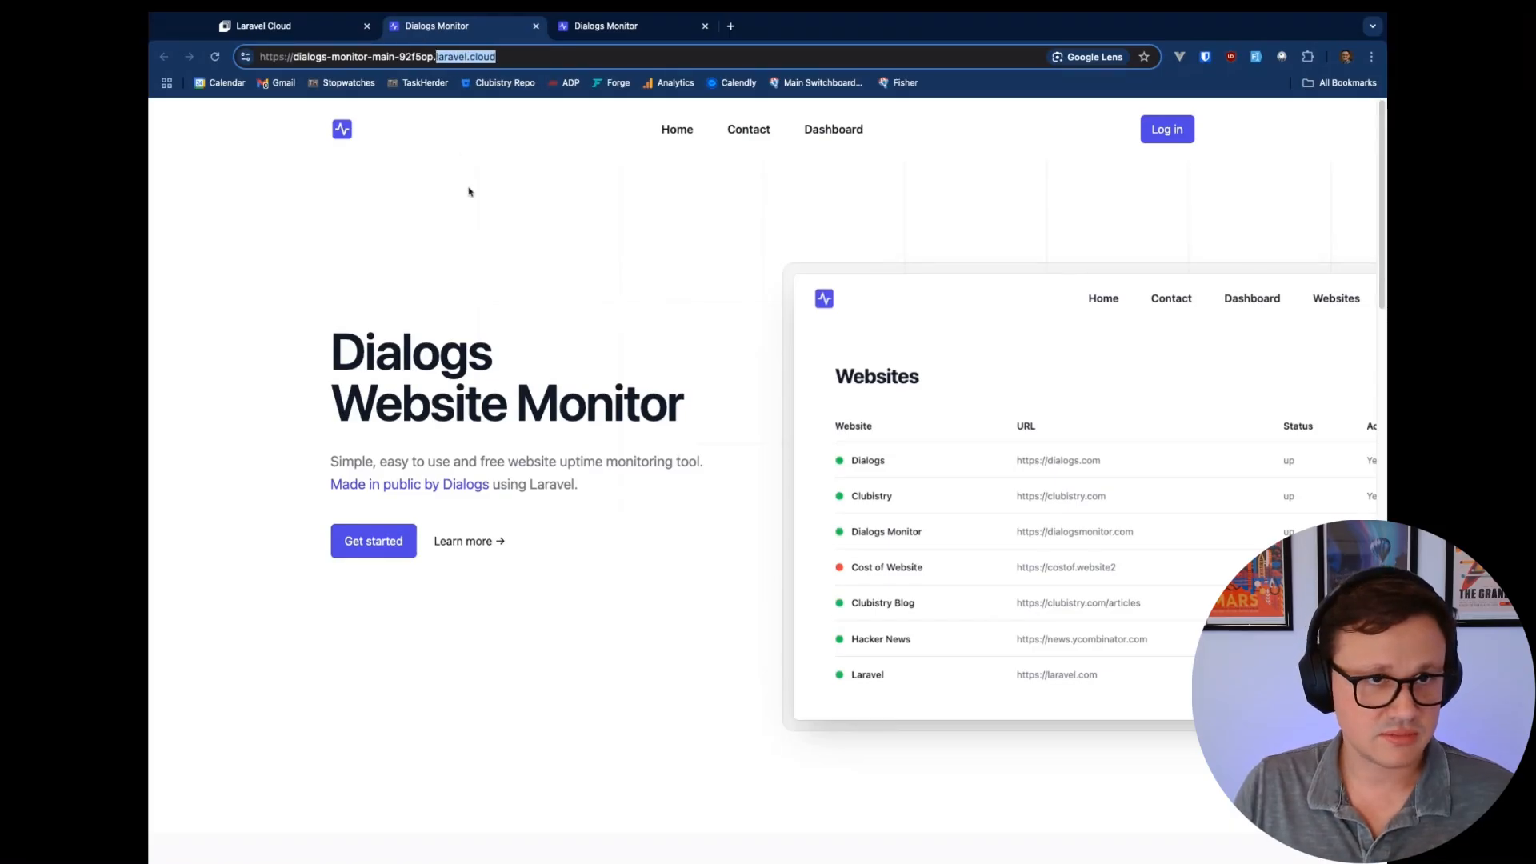
click(525, 56)
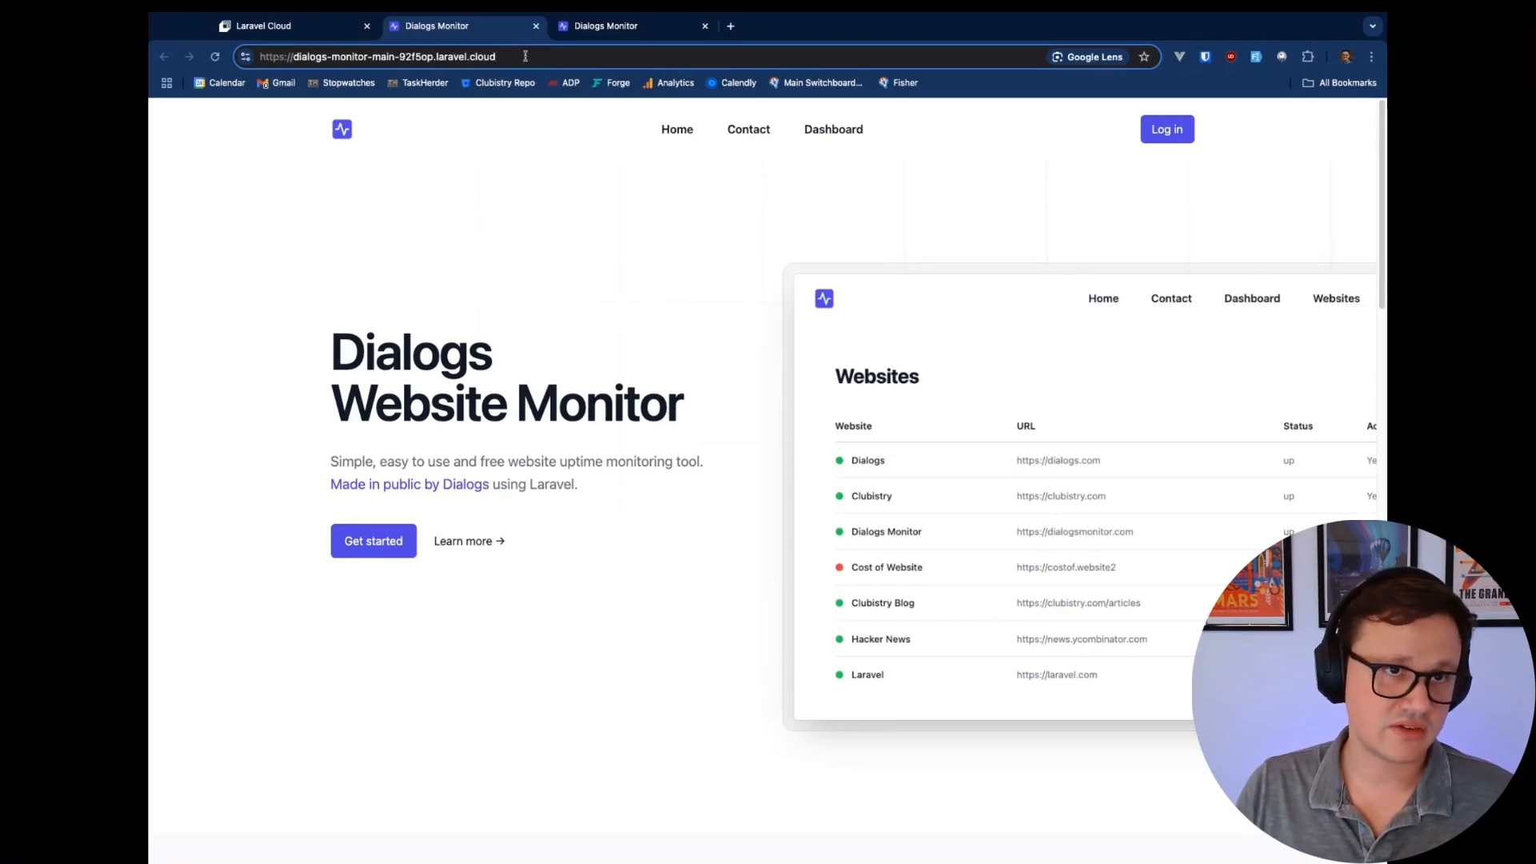
drag(525, 56, 438, 57)
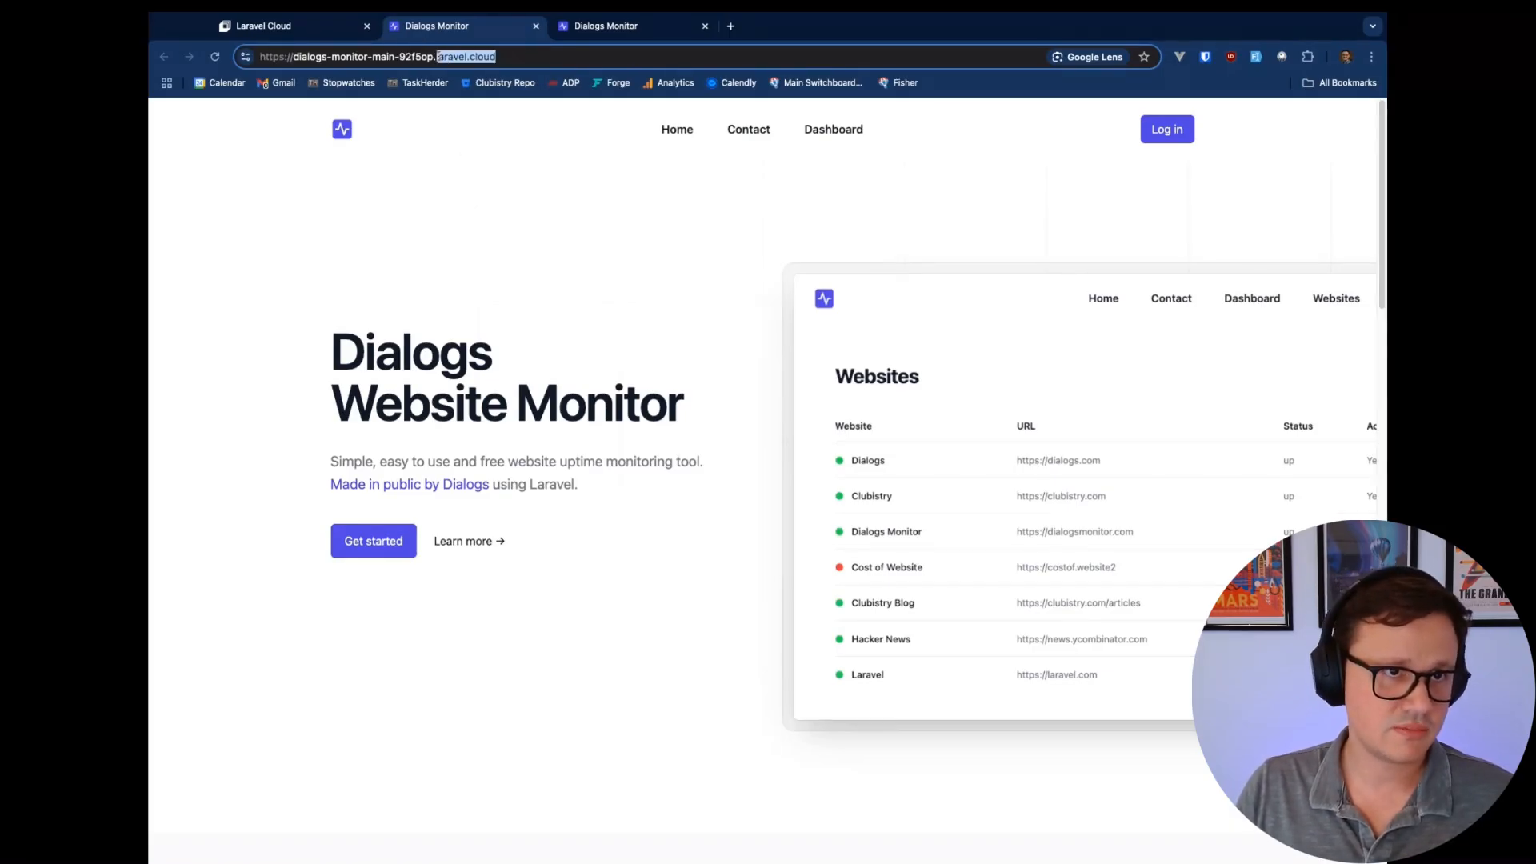
click(480, 229)
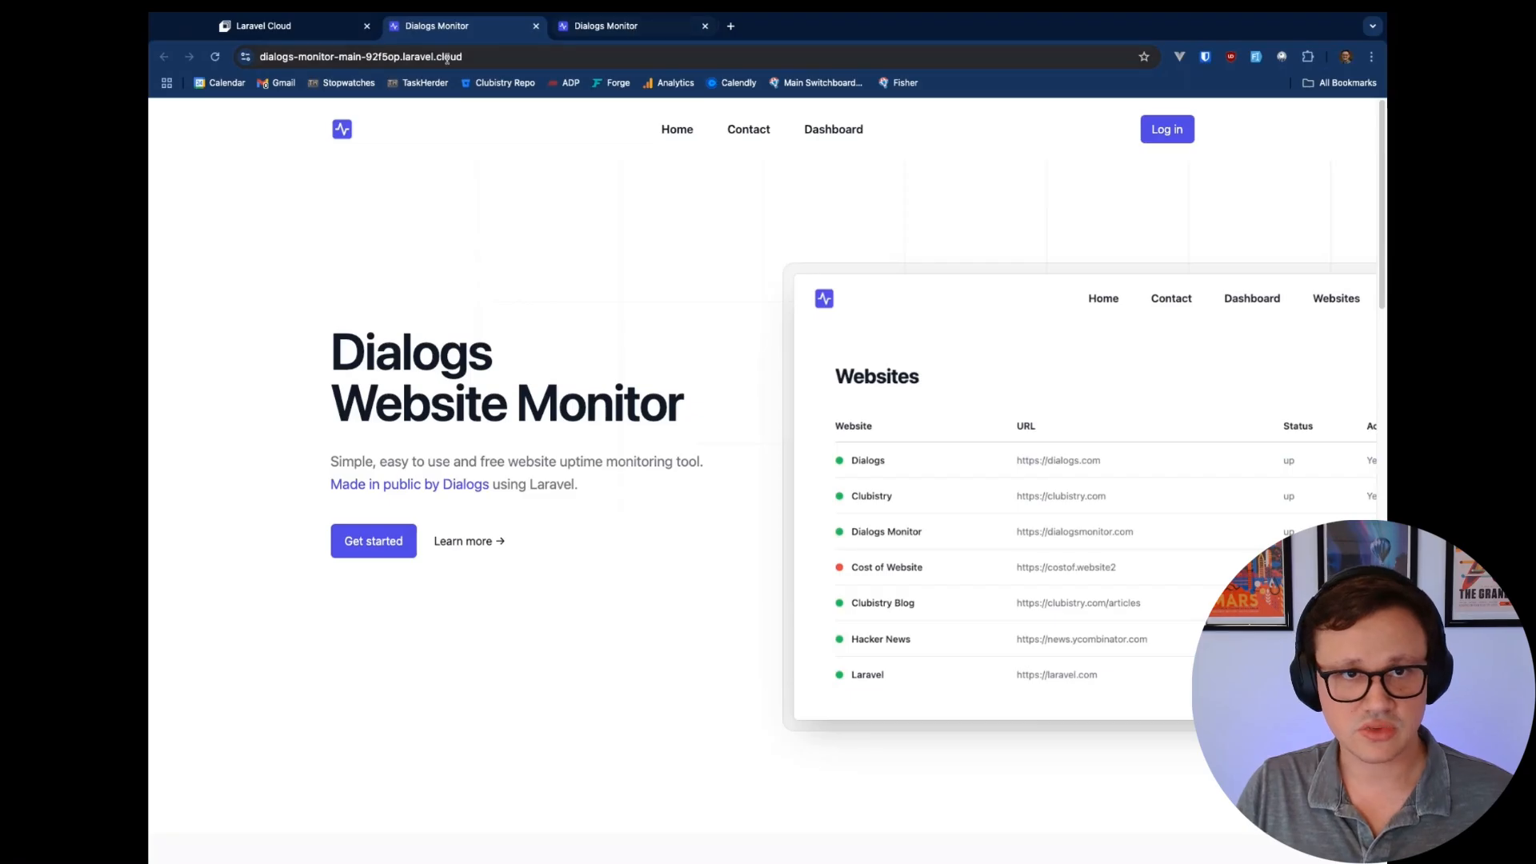
click(472, 56)
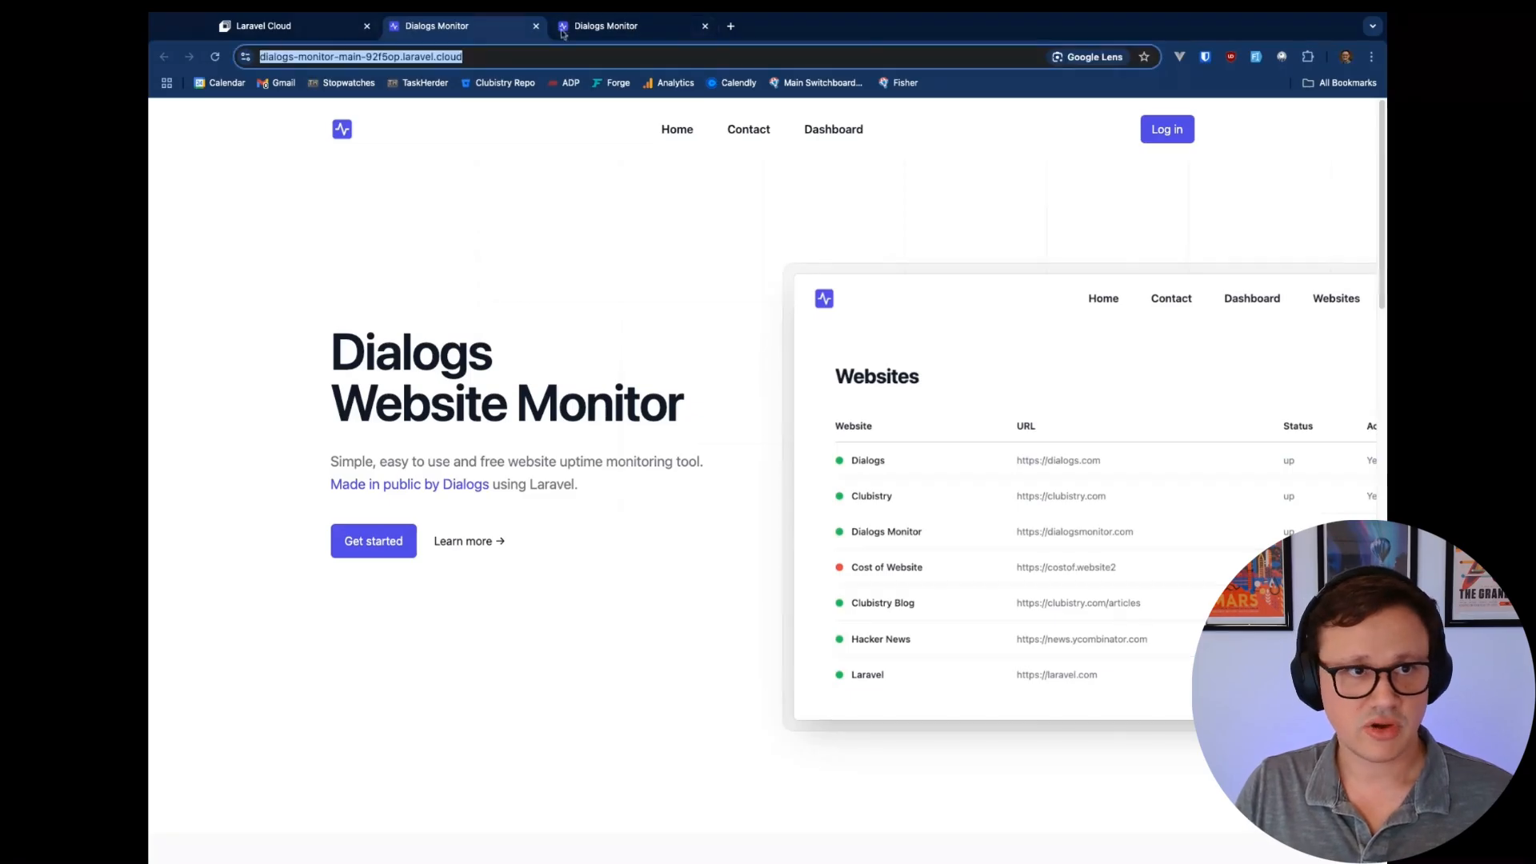
click(659, 32)
drag(366, 53, 258, 58)
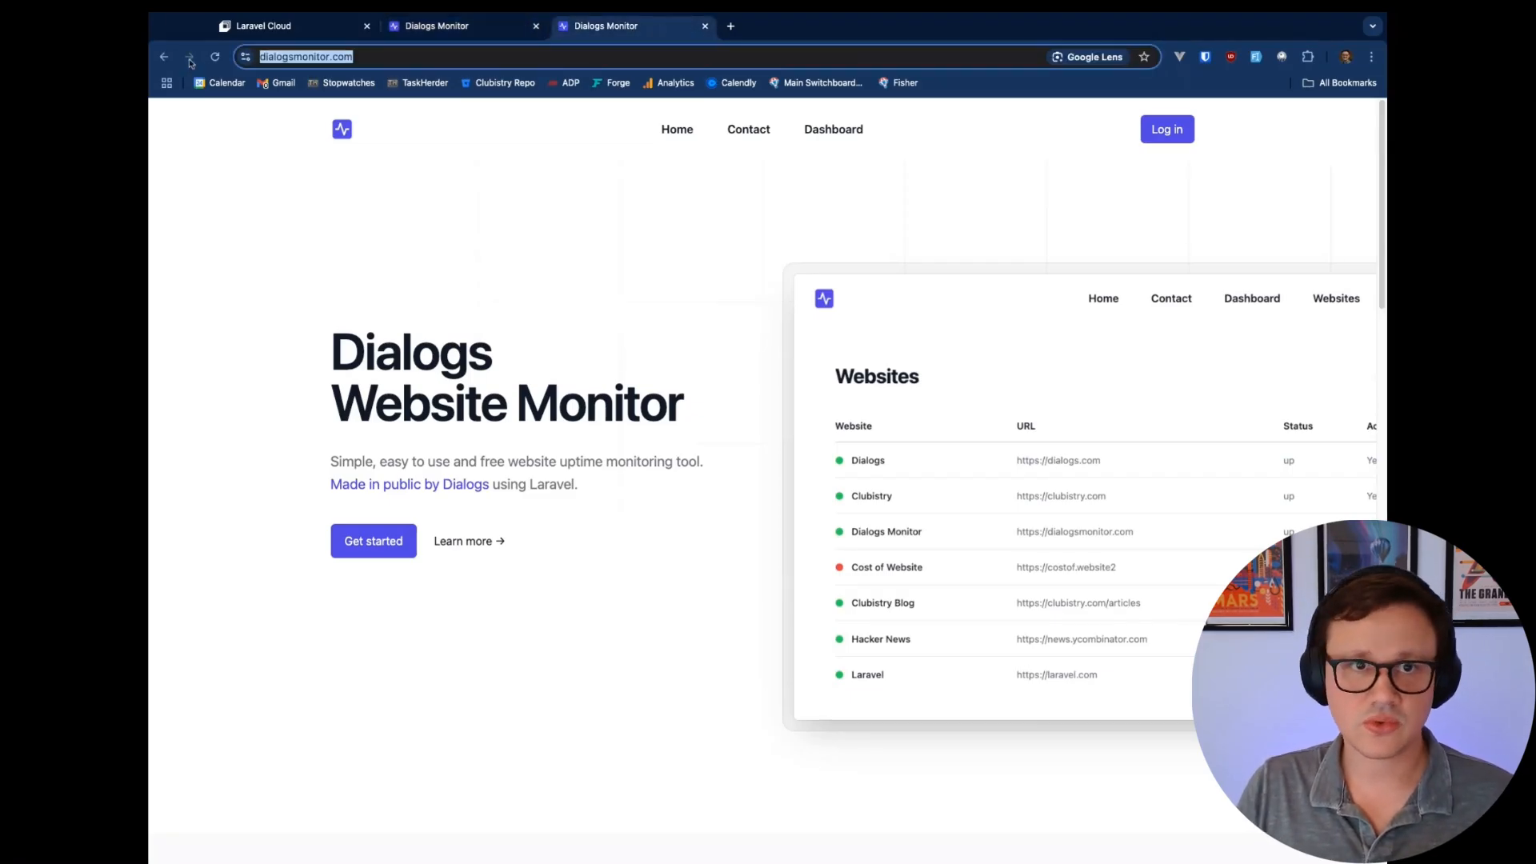
click(704, 25)
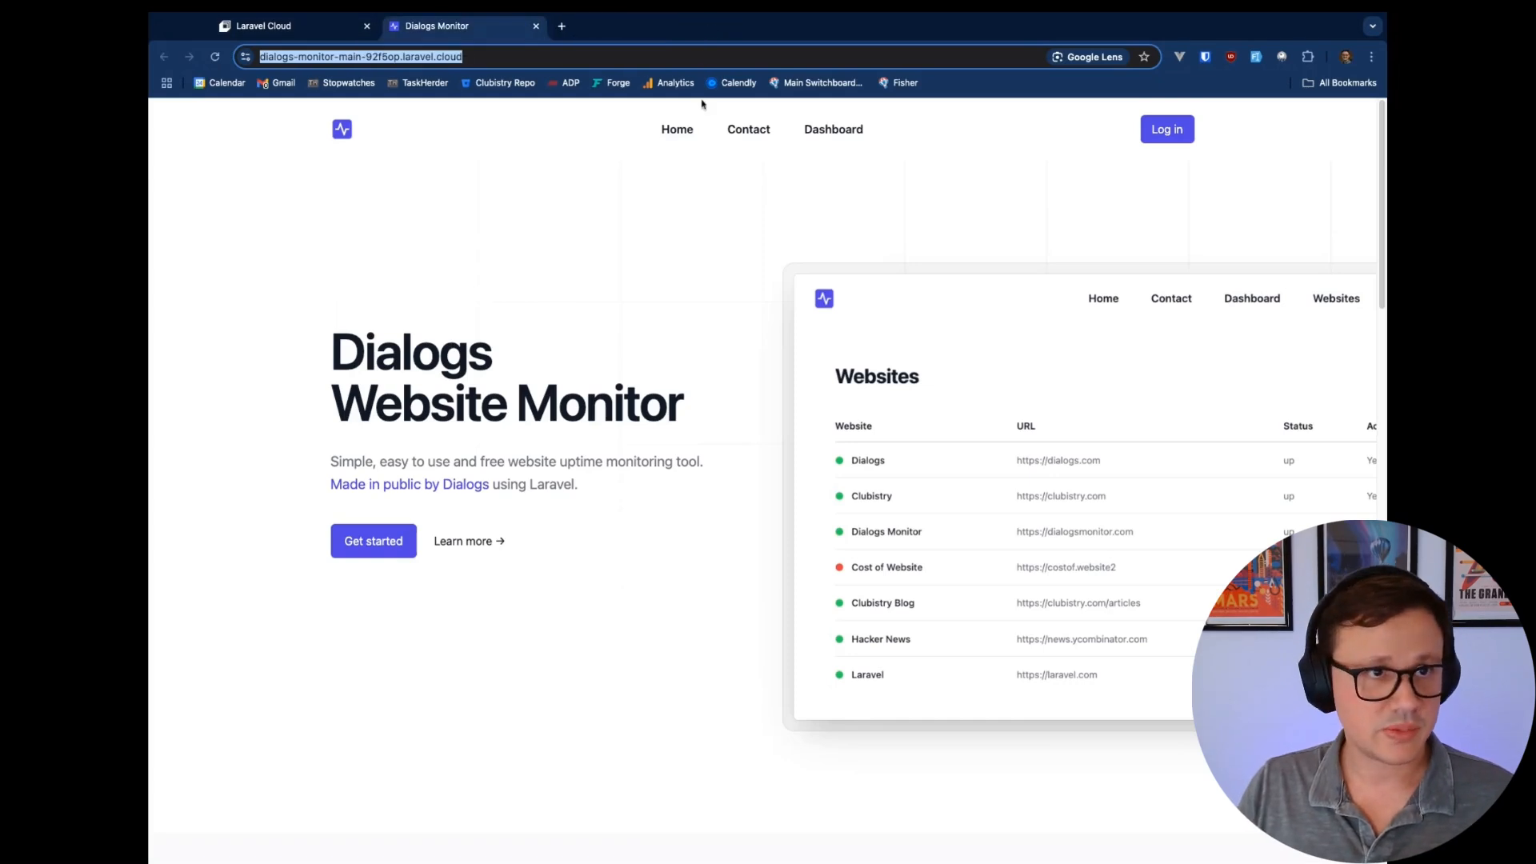
Confirm deployment c0b25c0 shows Deployed and return to the environment overview
click(306, 32)
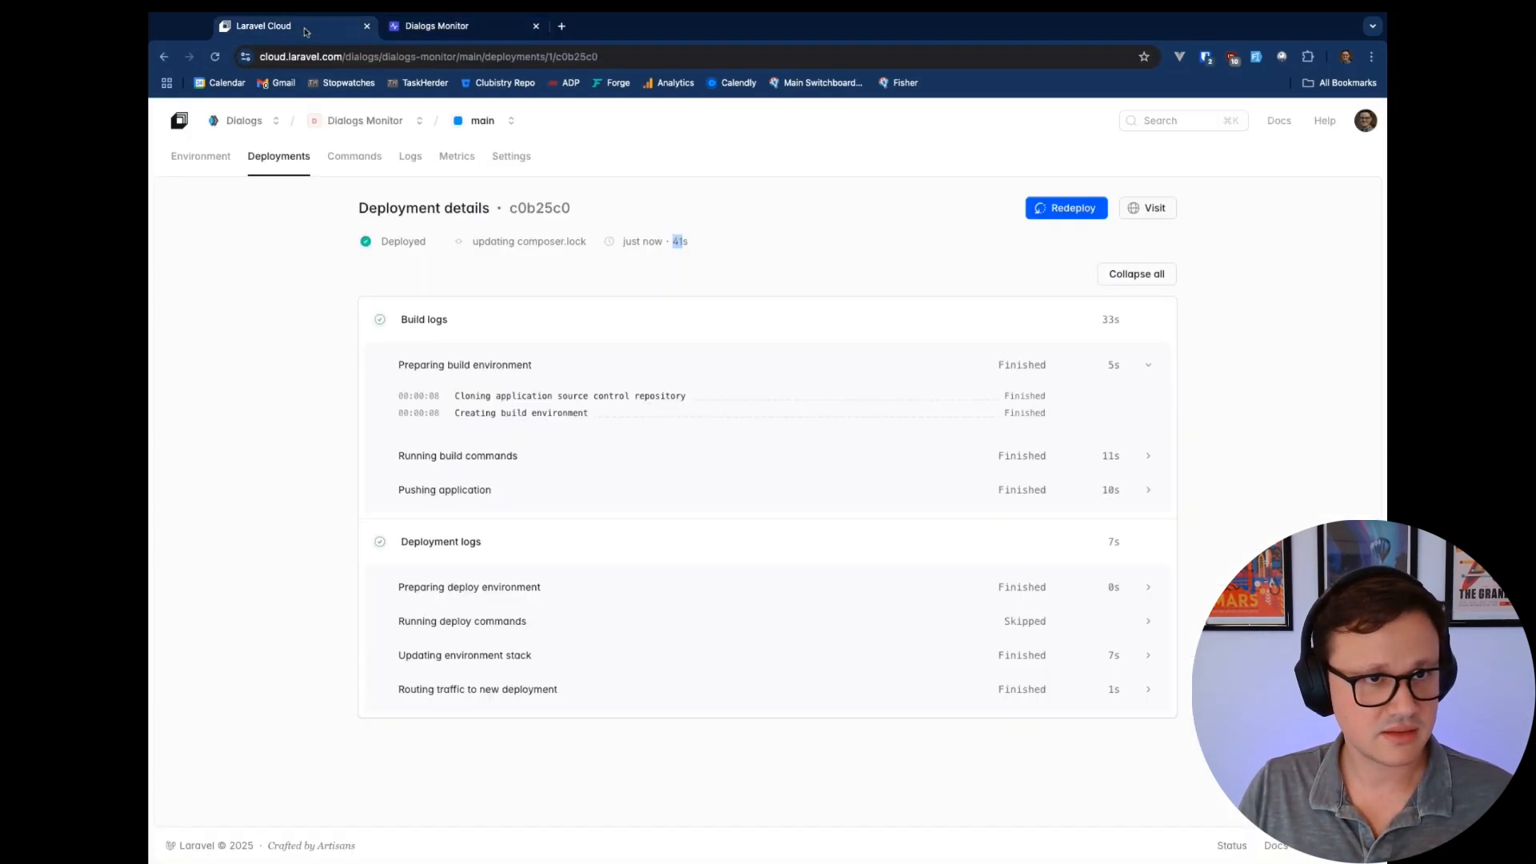
click(731, 248)
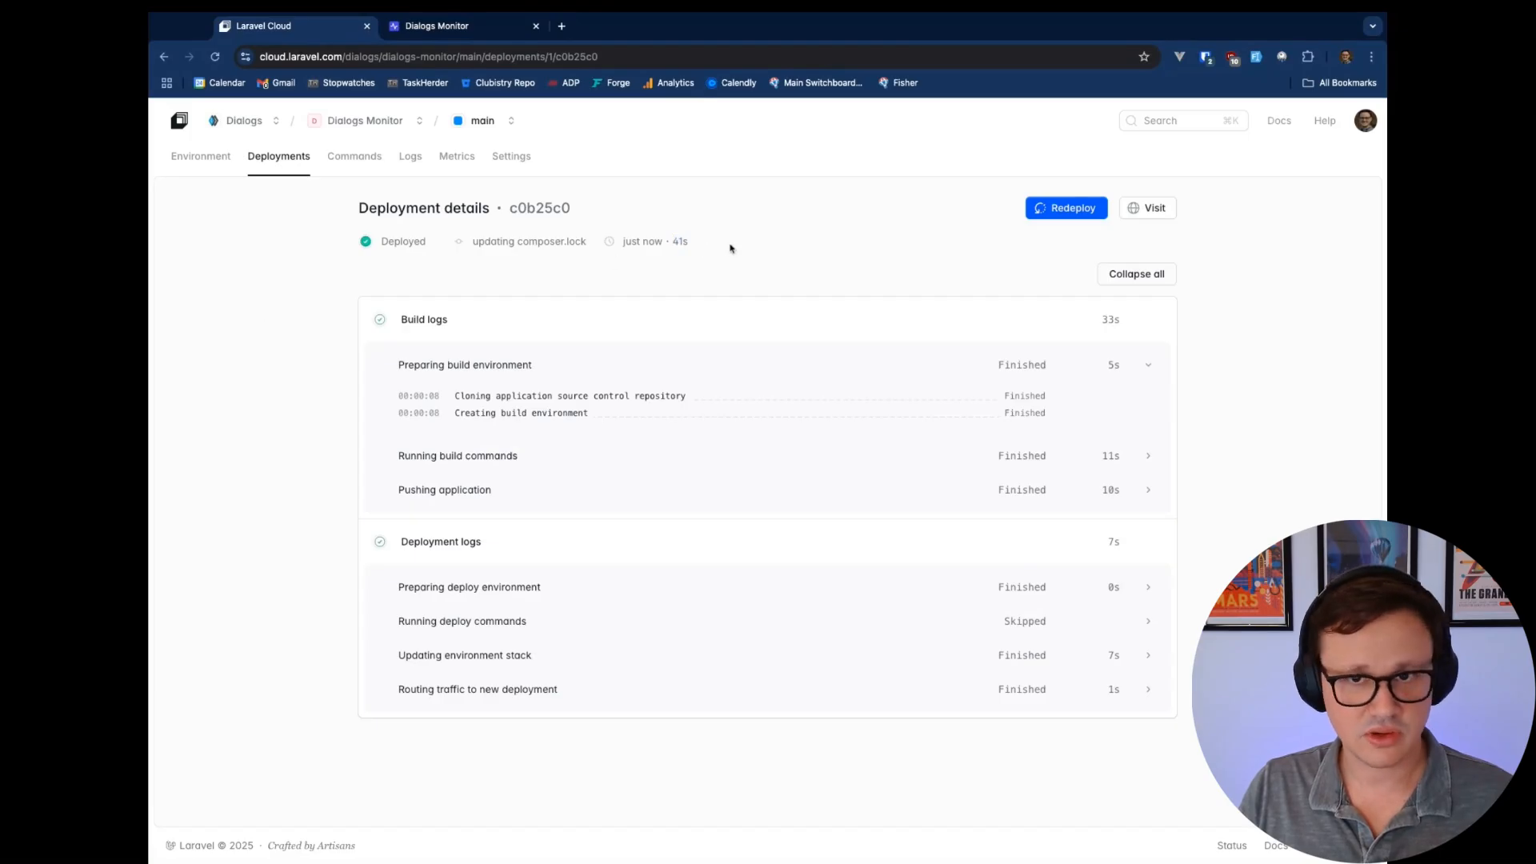
click(212, 166)
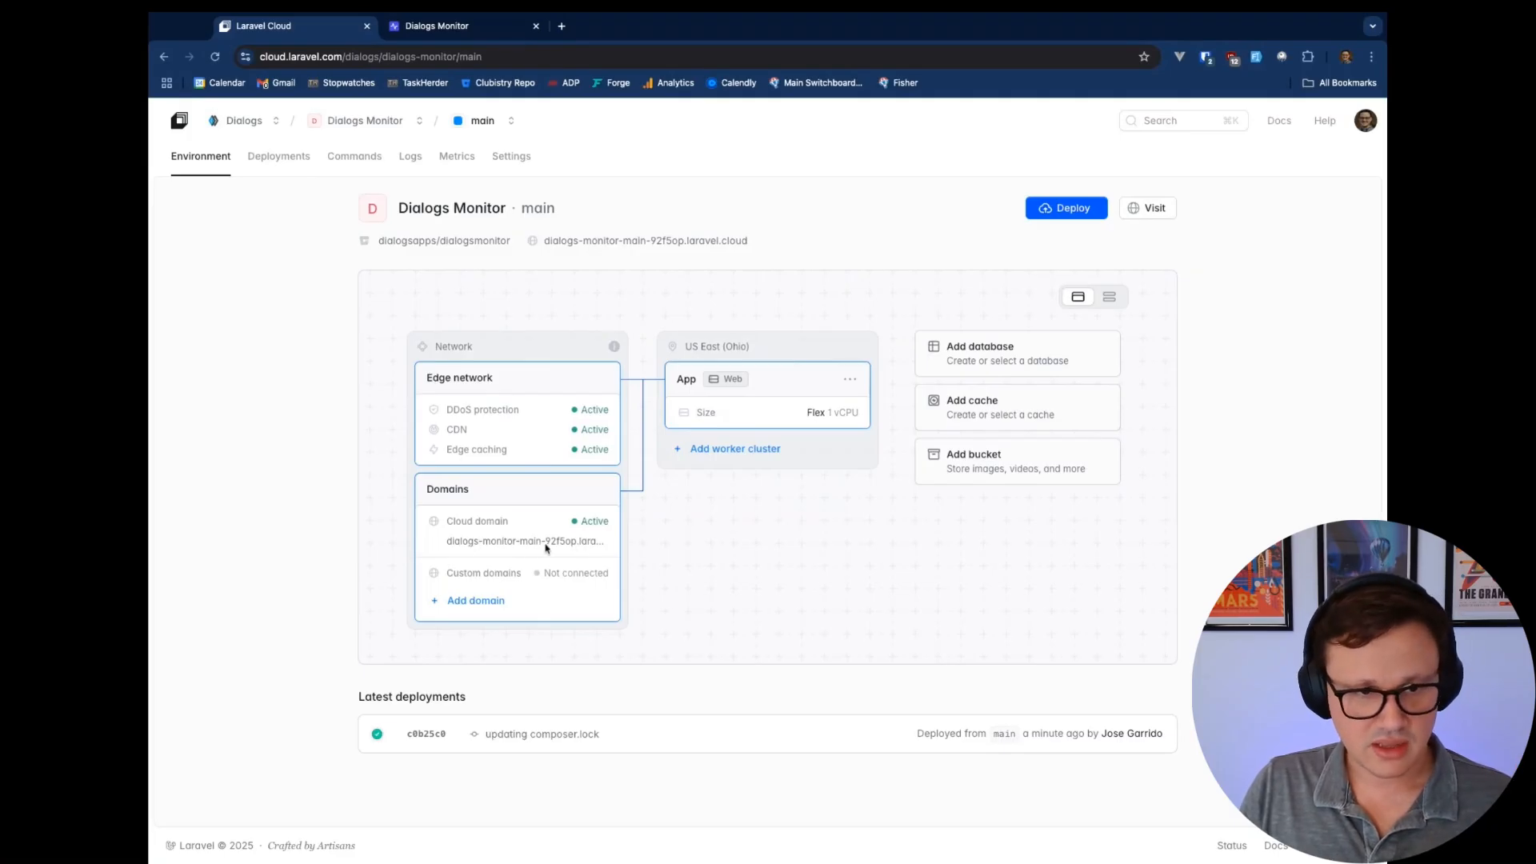
Review the Domains settings, then open the live Dialogs Monitor site's Login page
click(503, 605)
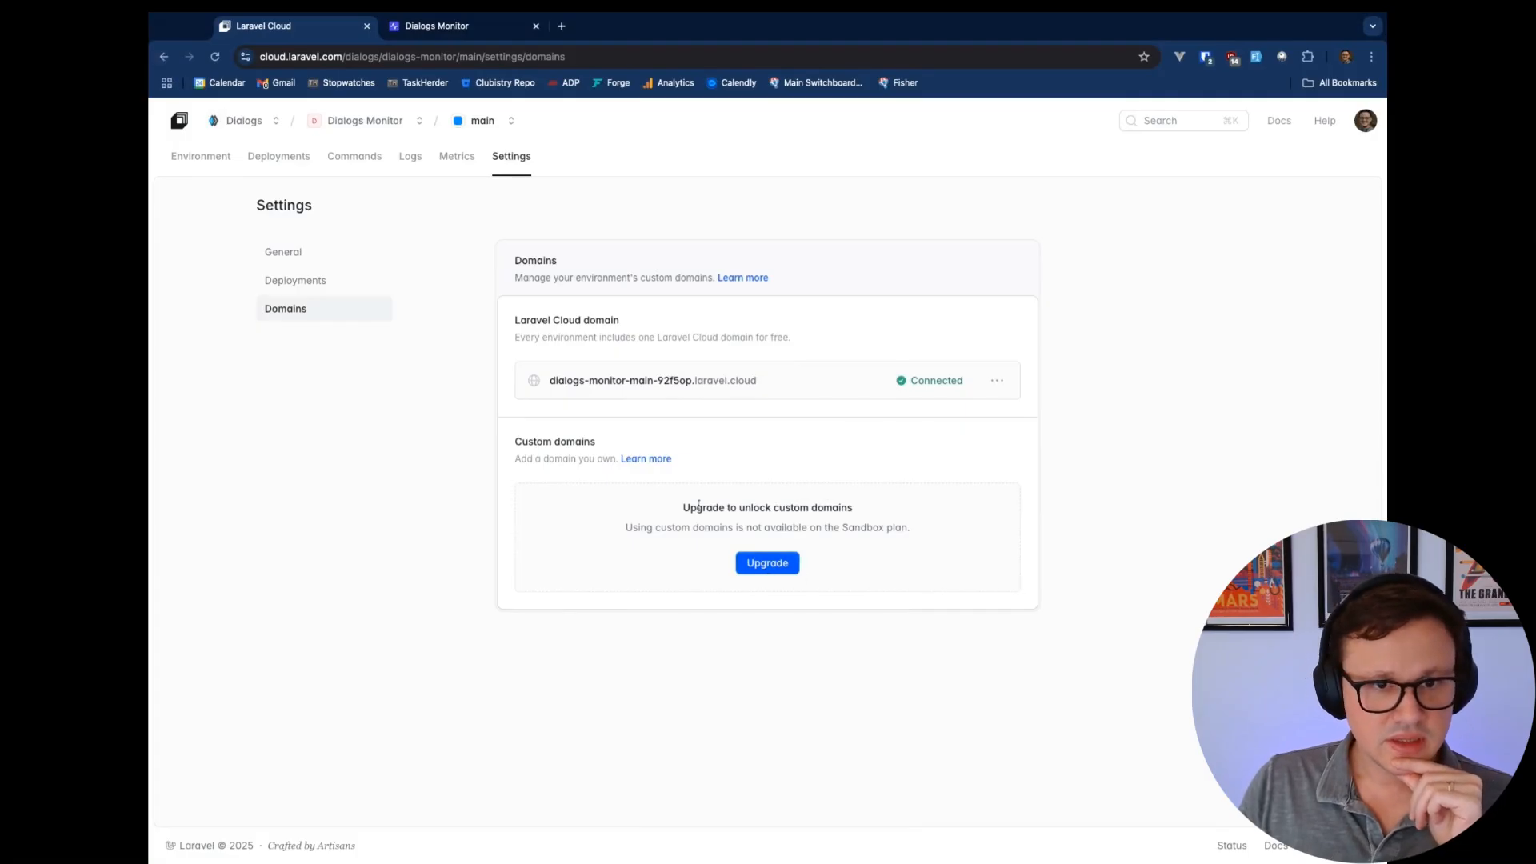
click(164, 57)
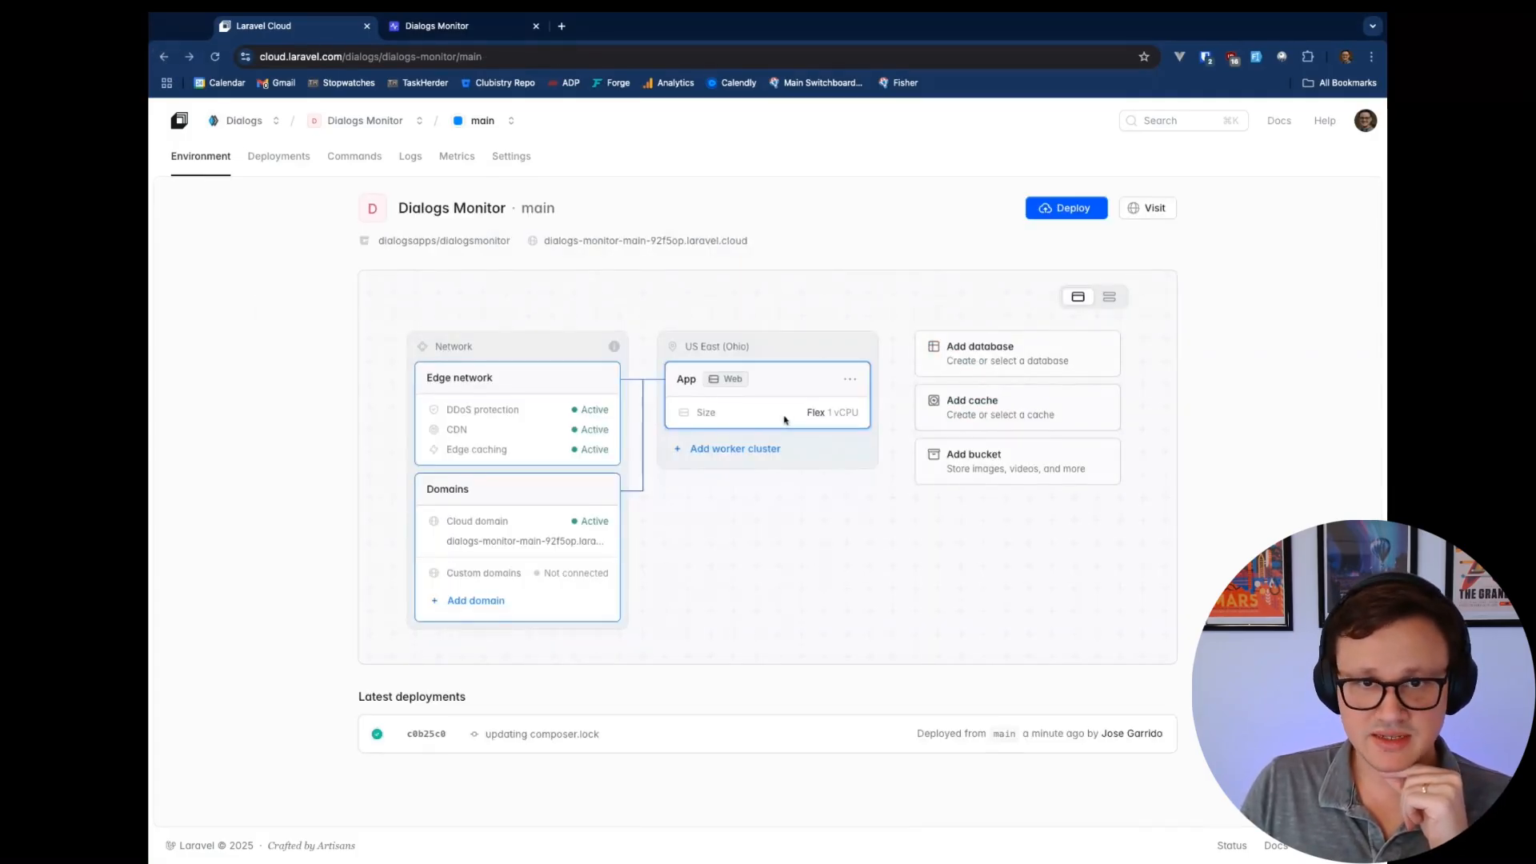
click(461, 30)
click(1166, 131)
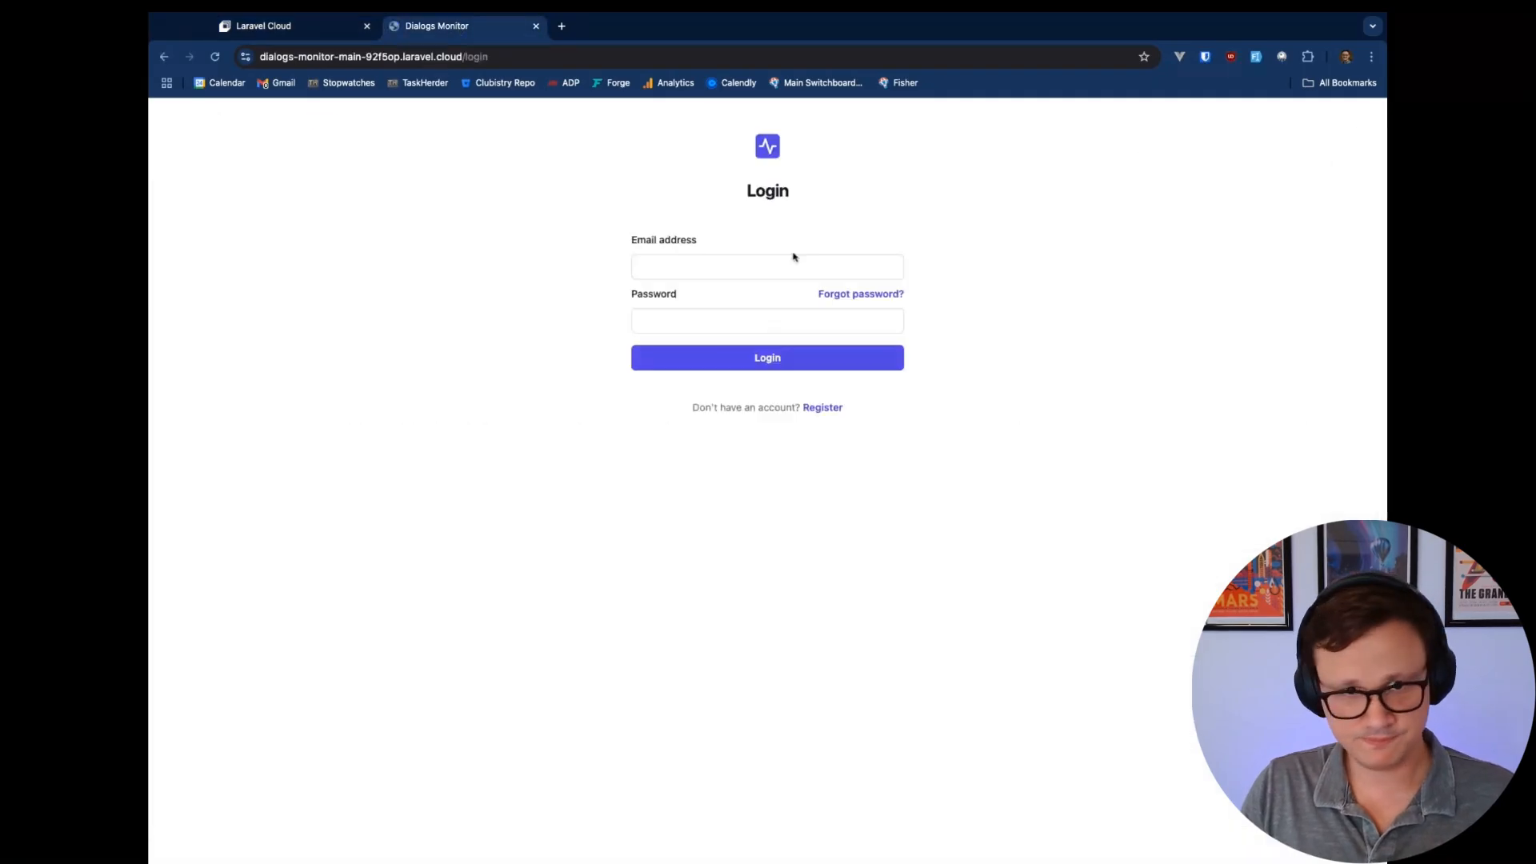
Submit a registration with an e-mail and password, getting a 500 error, then return to Laravel Cloud
click(739, 267)
click(824, 406)
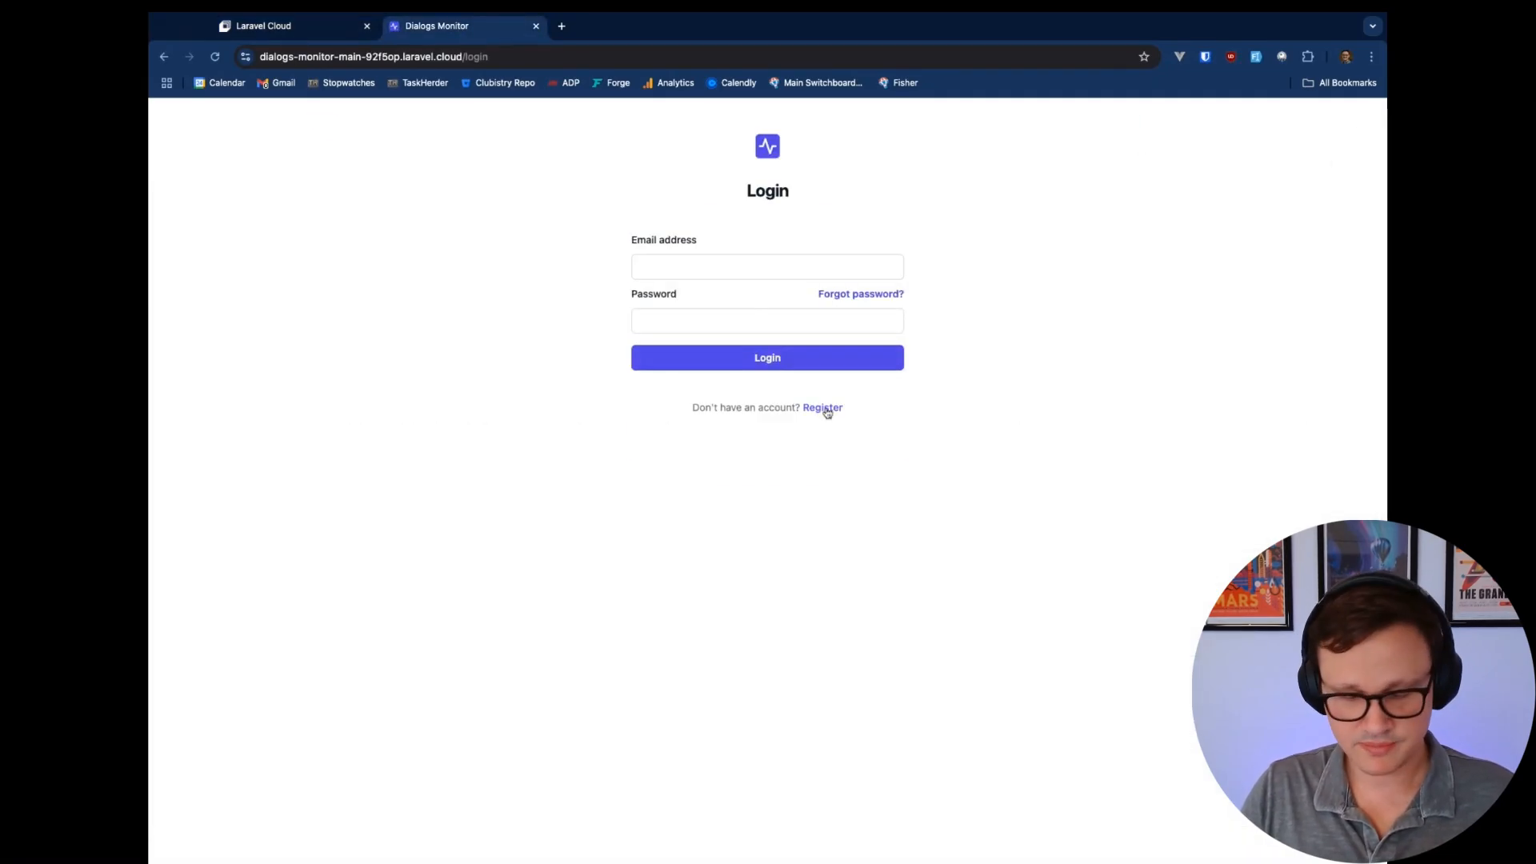
click(712, 269)
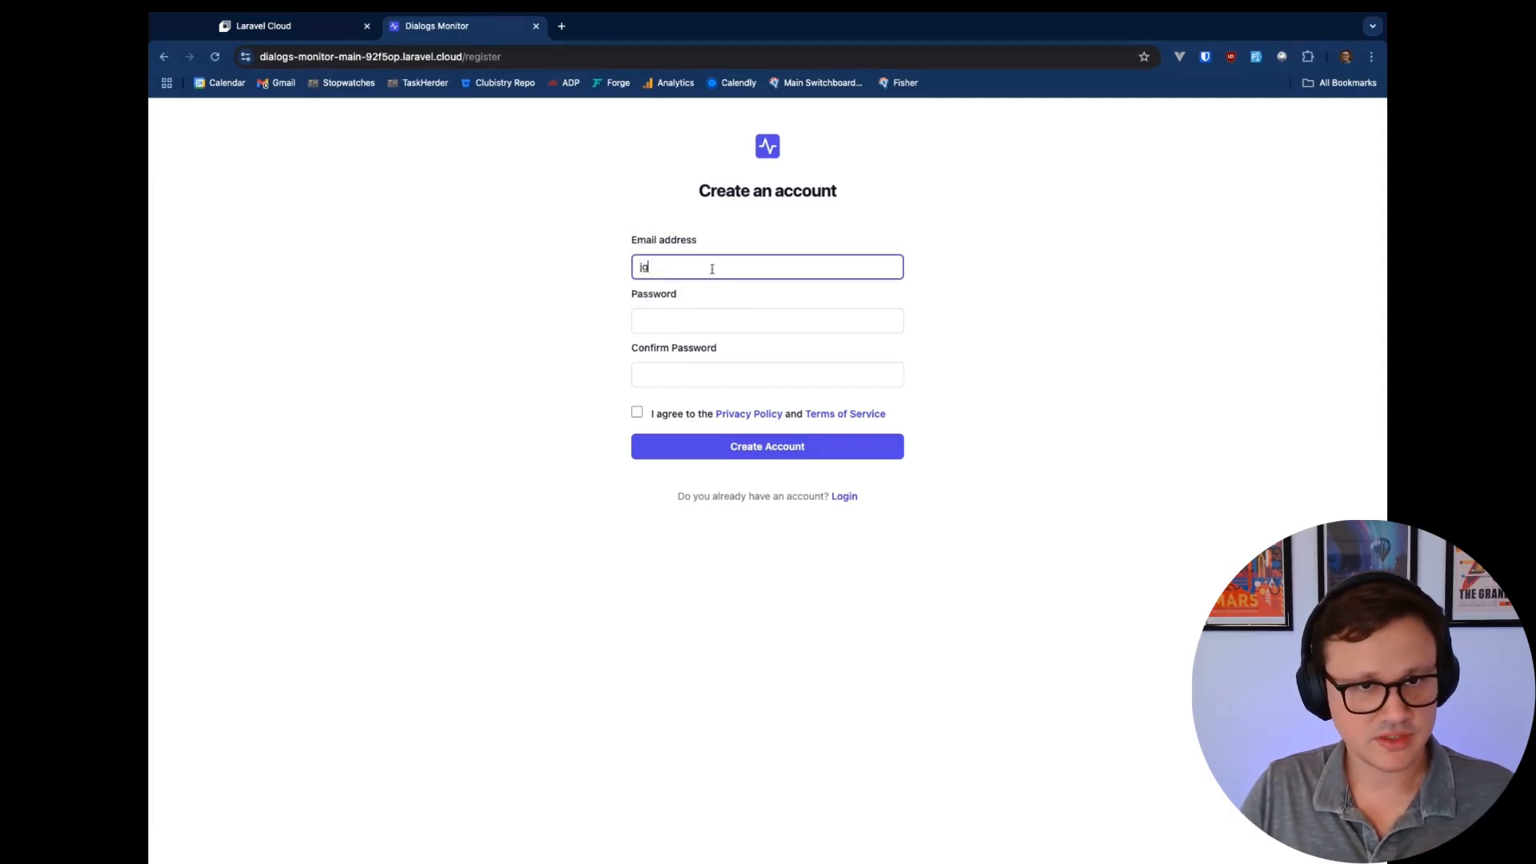
key(Tab)
text(••••••)
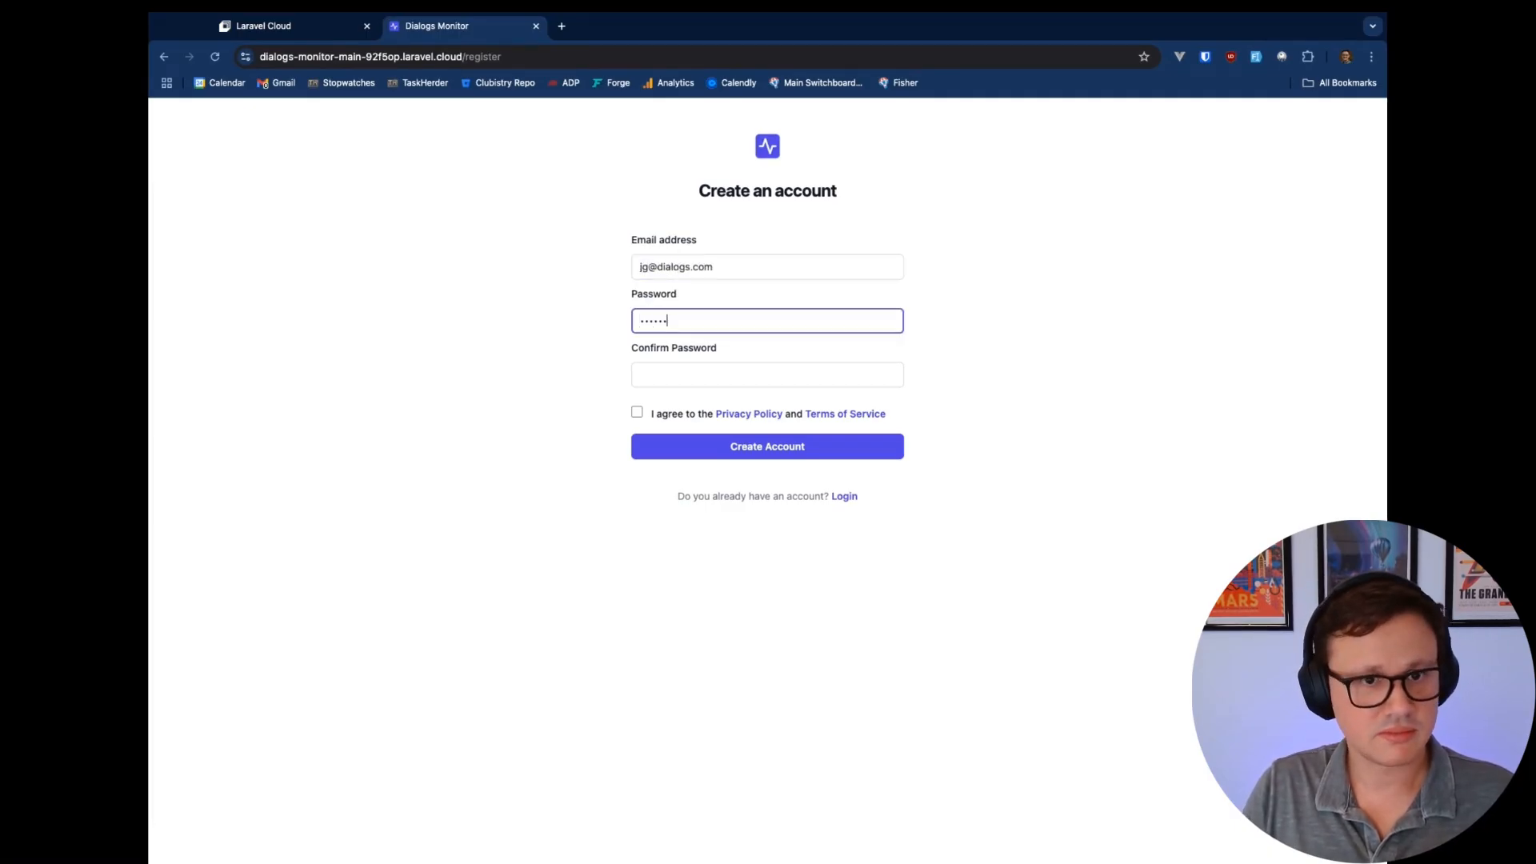
key(Tab)
text(•••••••••)
key(Return)
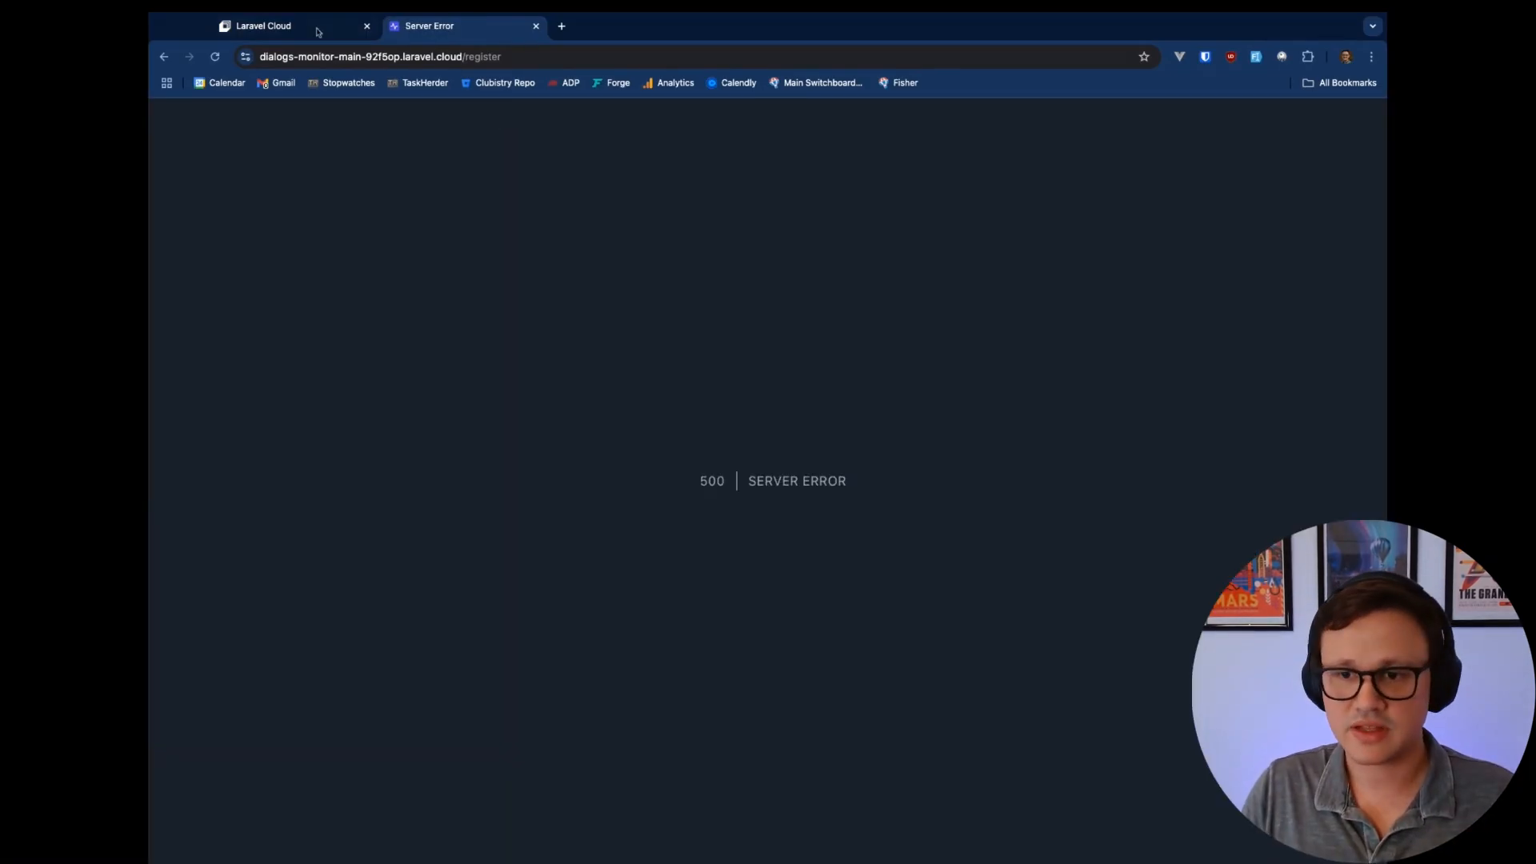
click(273, 34)
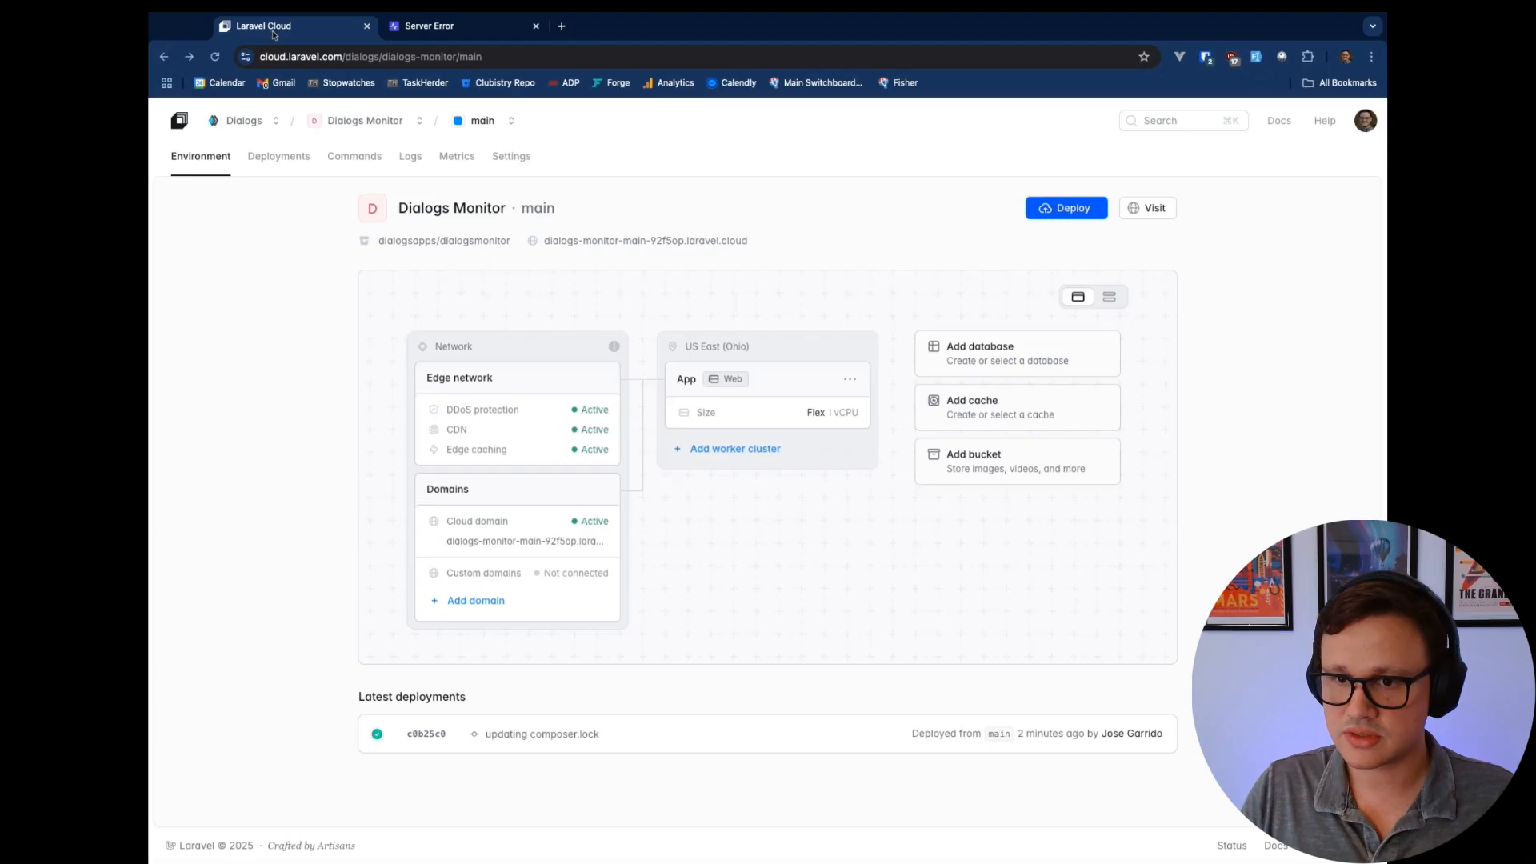
Create a database named dialogsmonitor on the dialogsmonitor Postgres cluster
click(1029, 359)
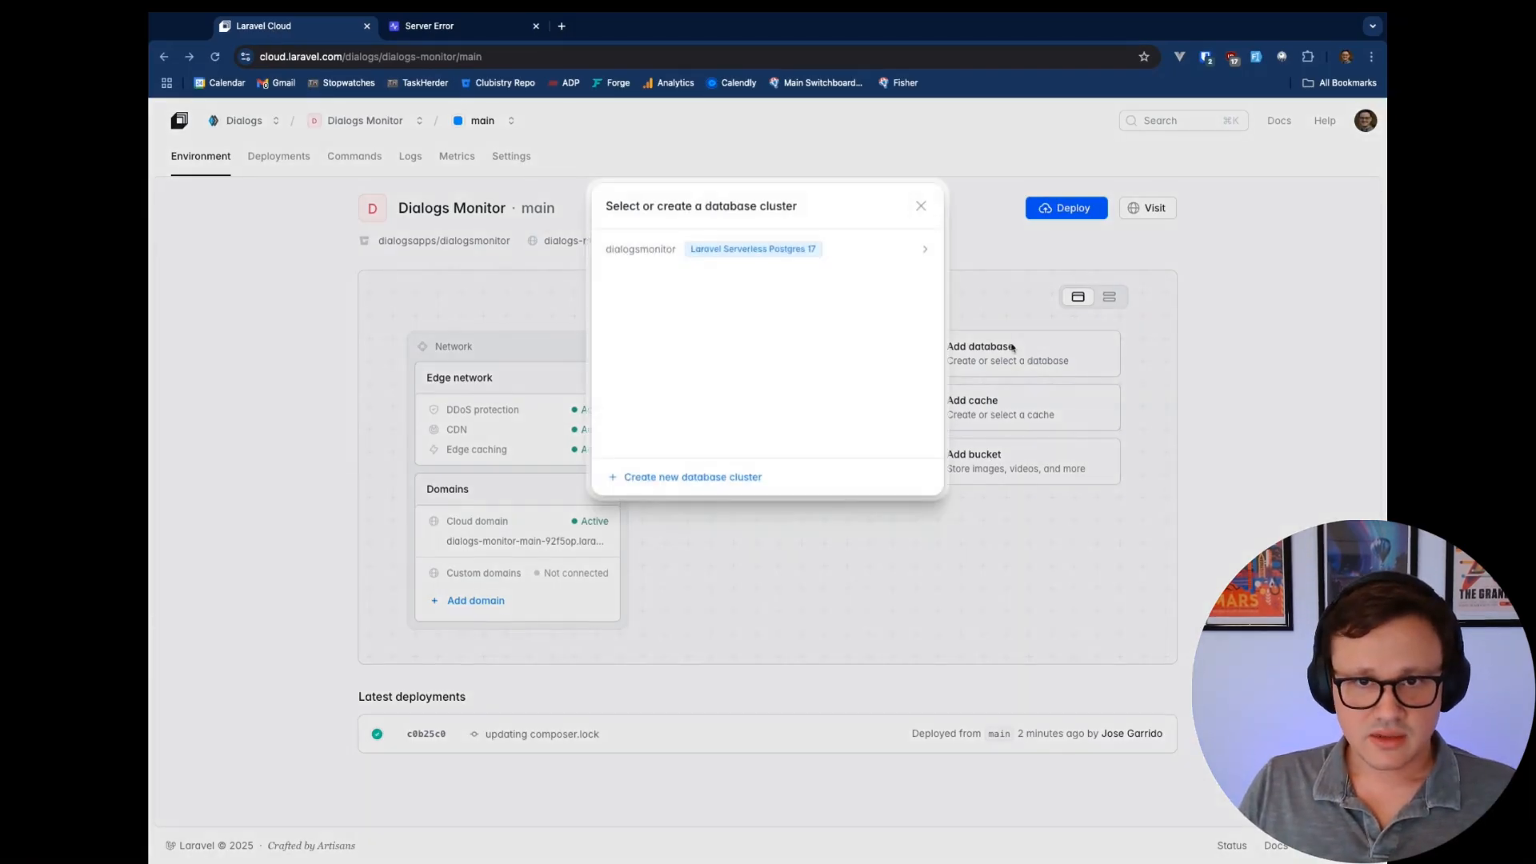
click(806, 255)
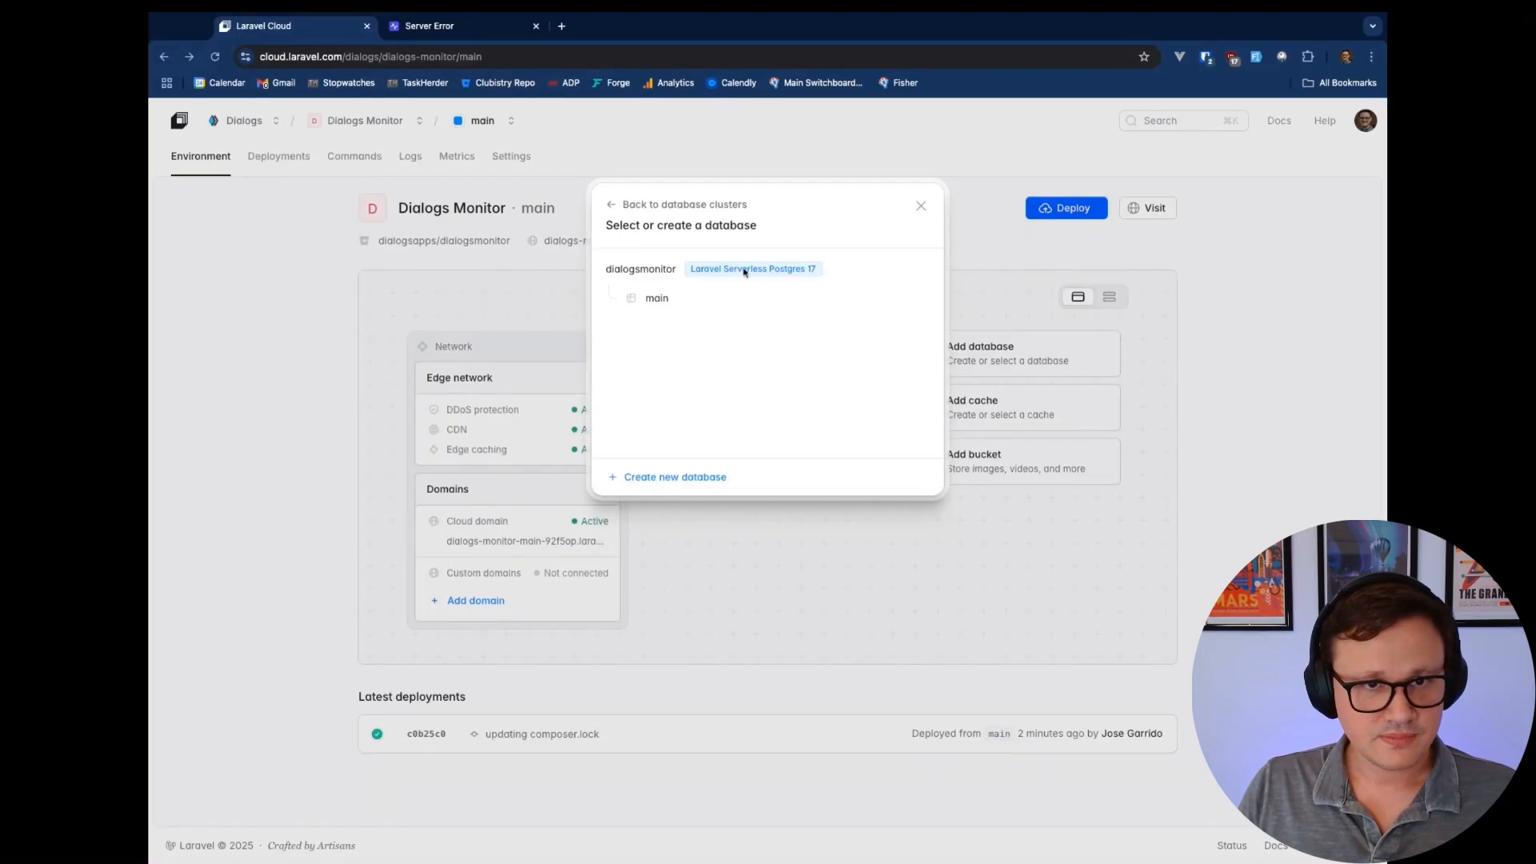
click(671, 477)
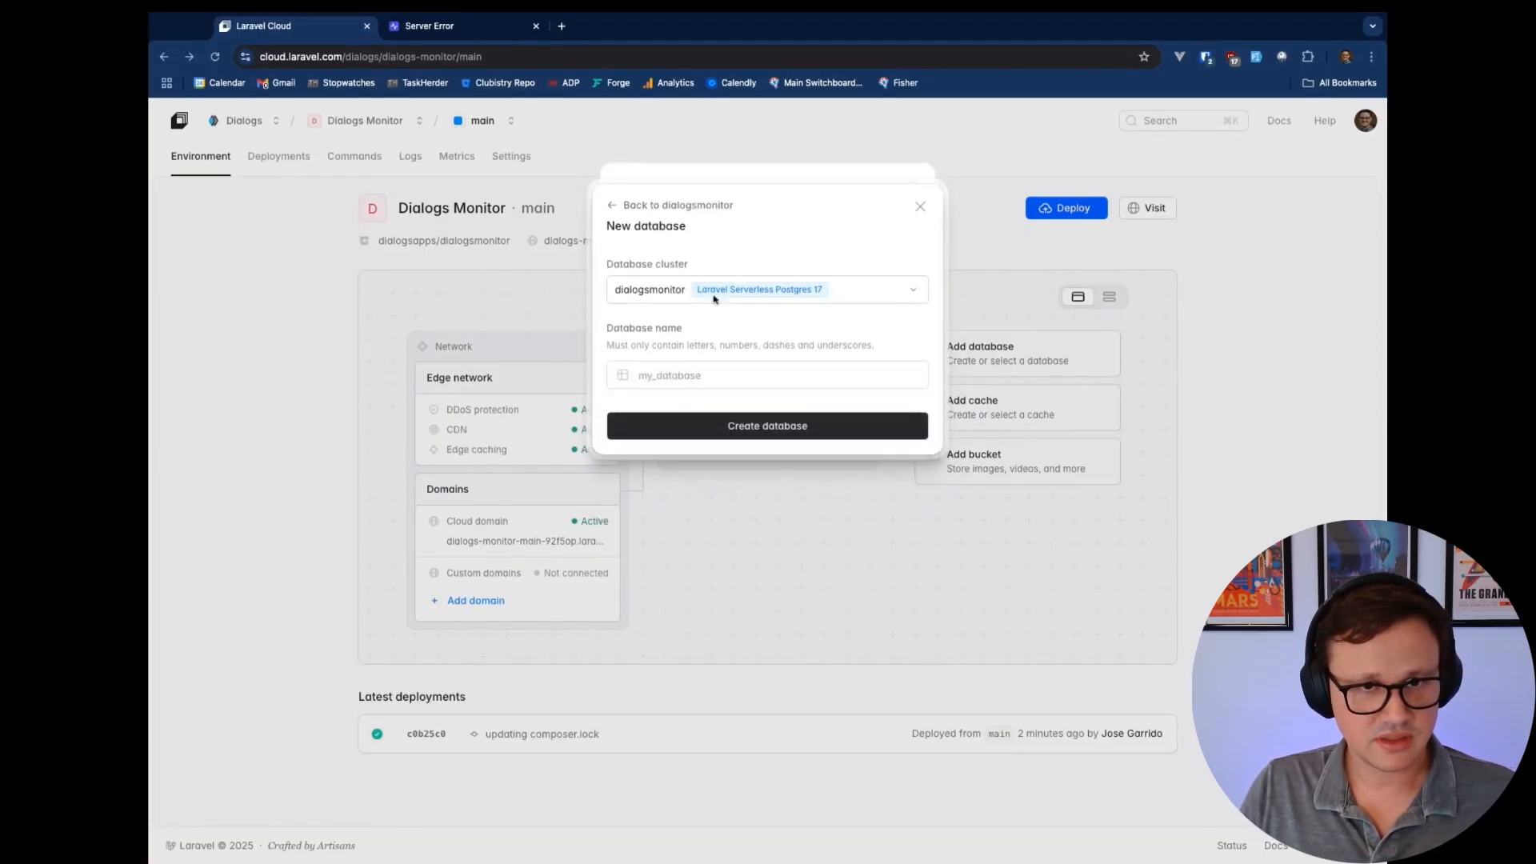
click(807, 297)
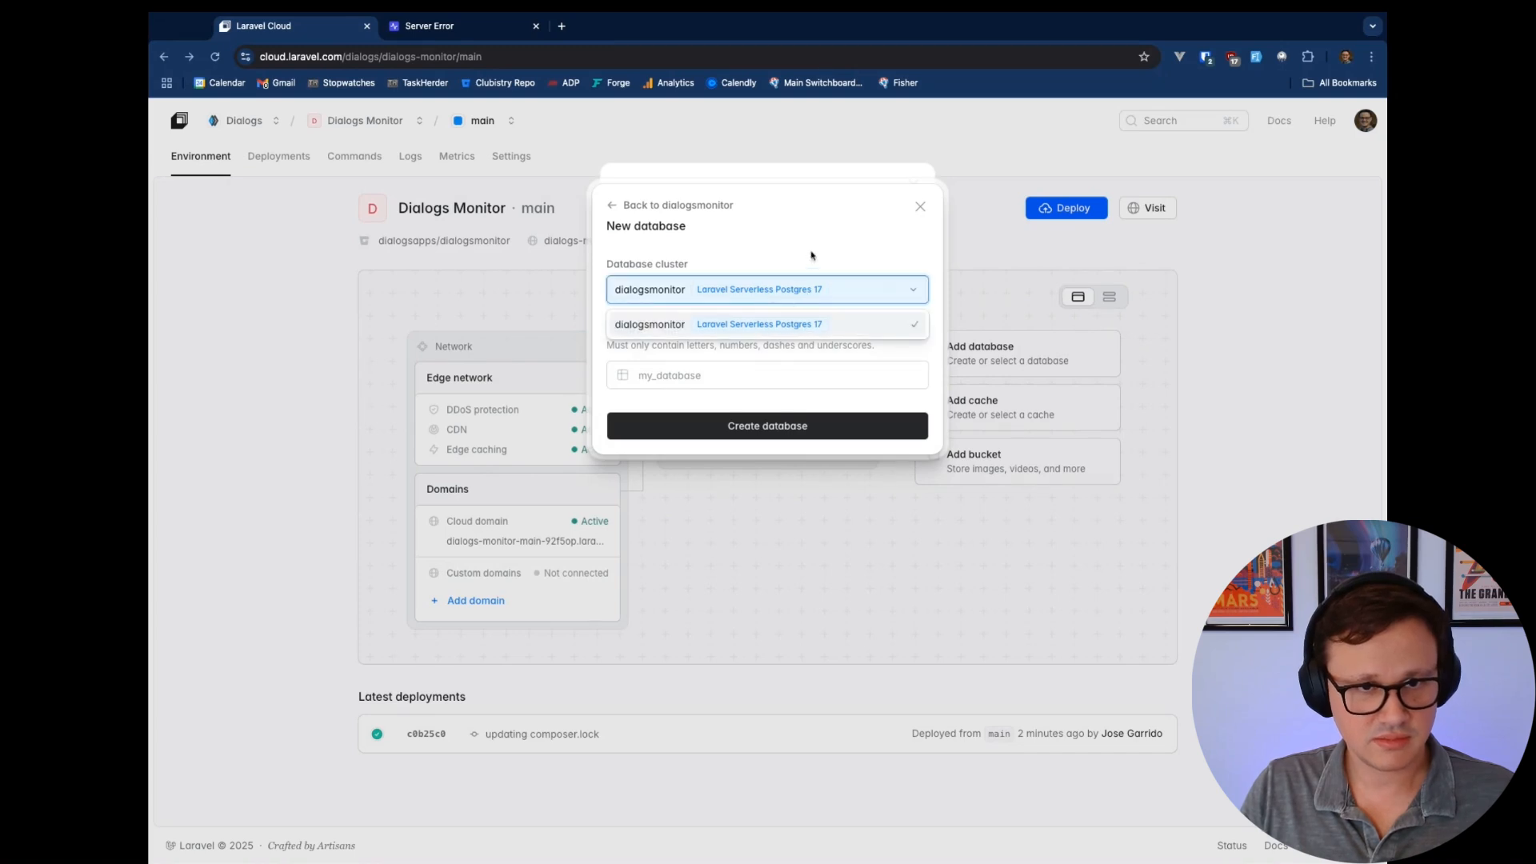
click(812, 255)
click(709, 373)
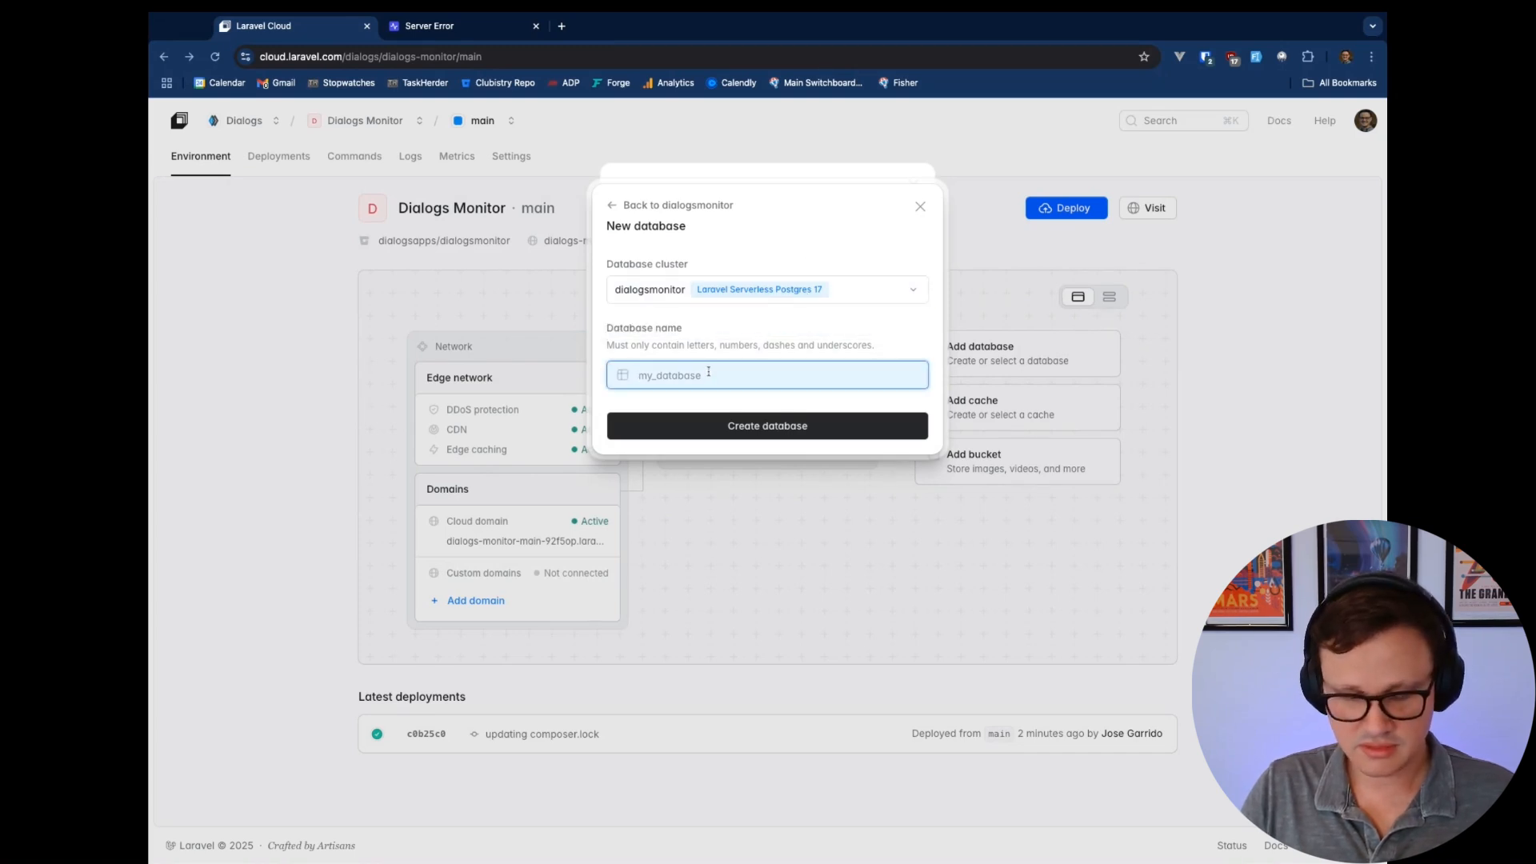
text(dialogsmonito)
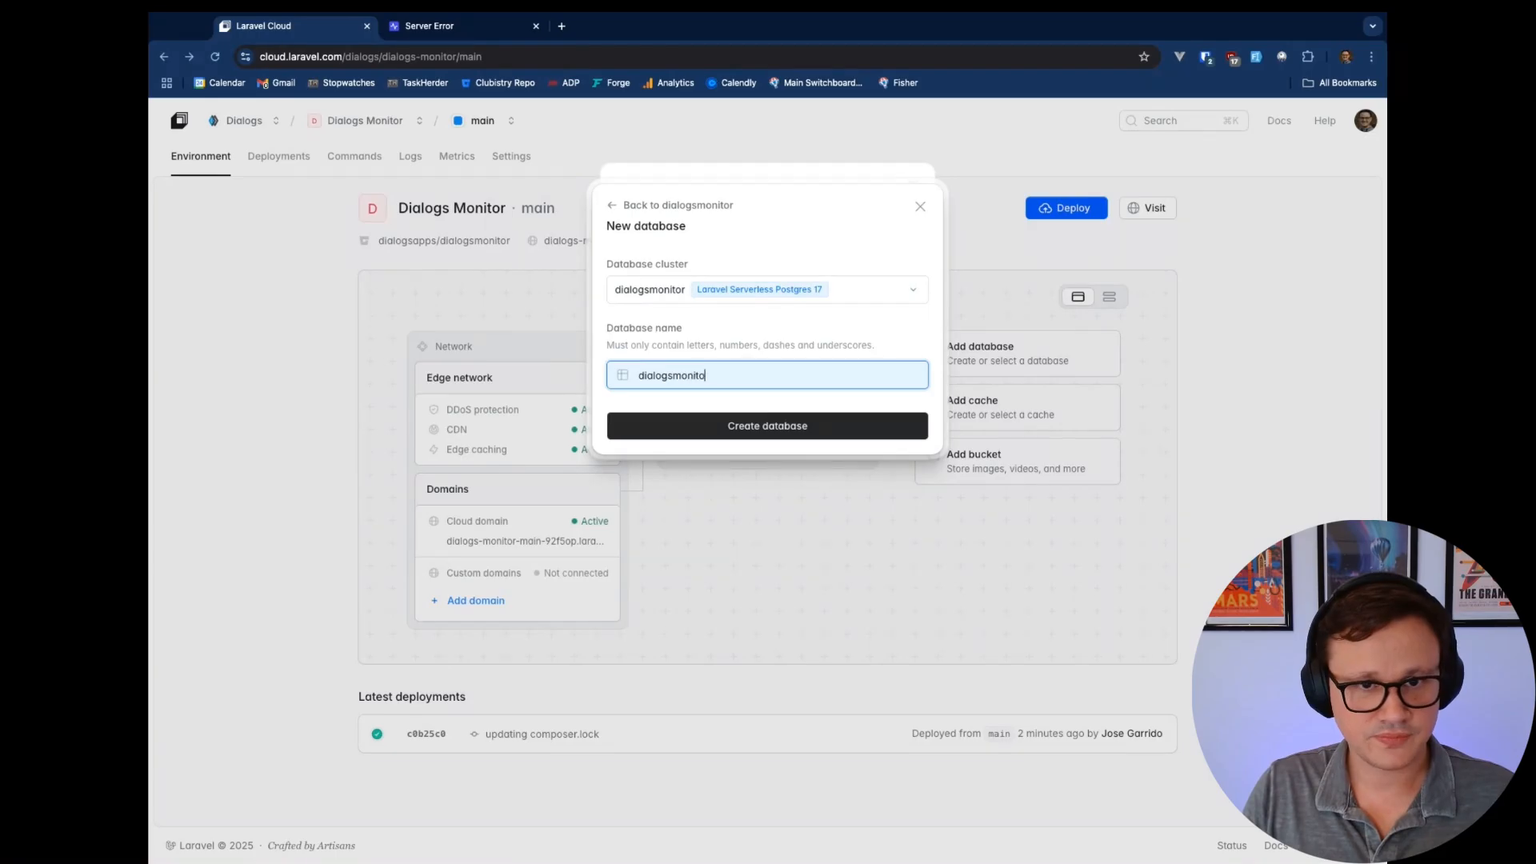
text(r)
click(783, 429)
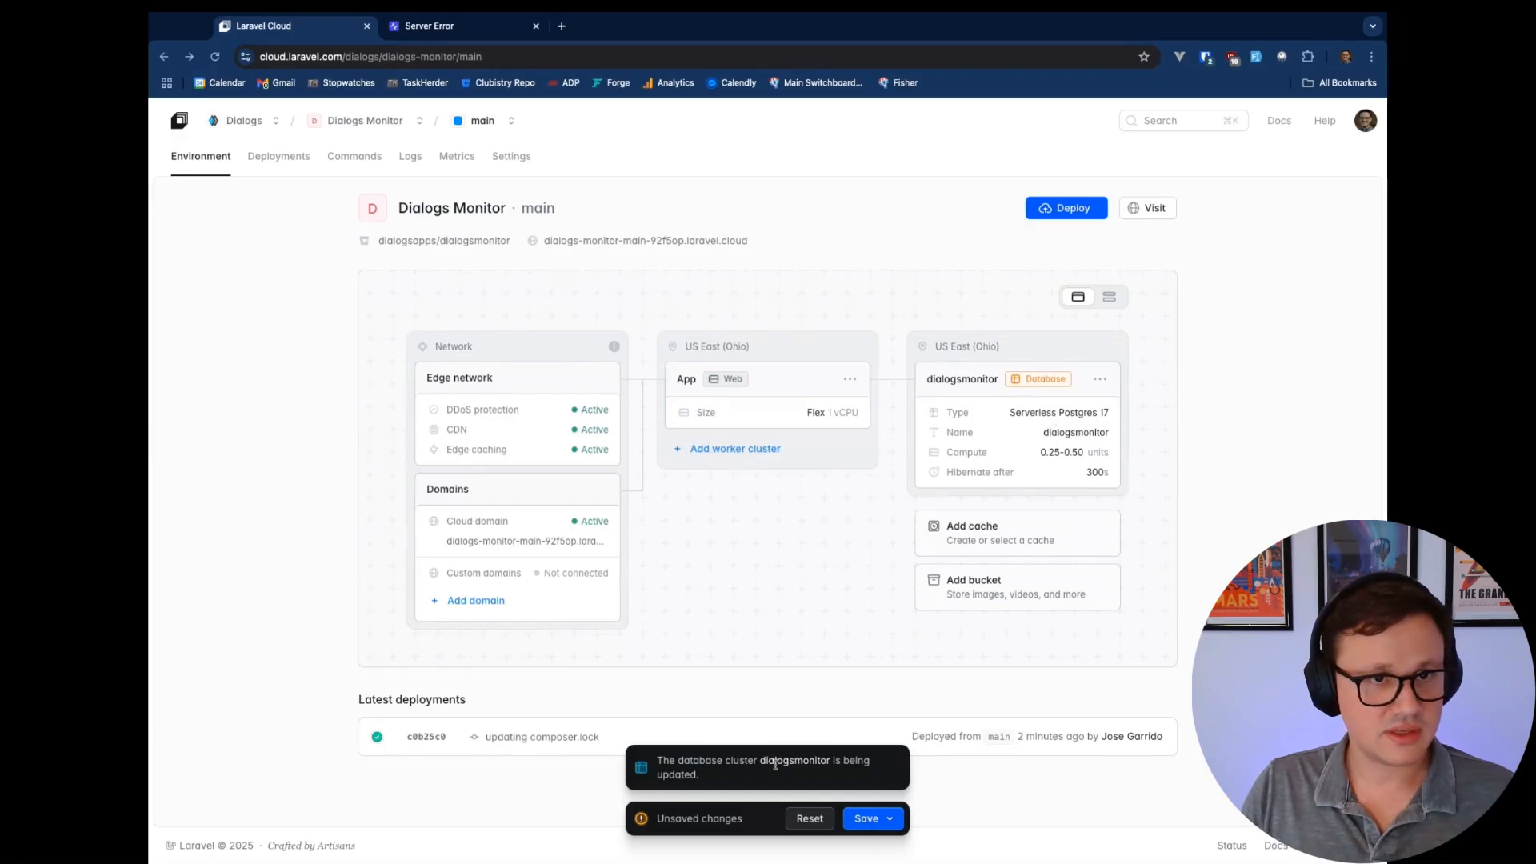
Save the dialogsmonitor database attachment with Save and deploy, then return to the environment overview
click(878, 827)
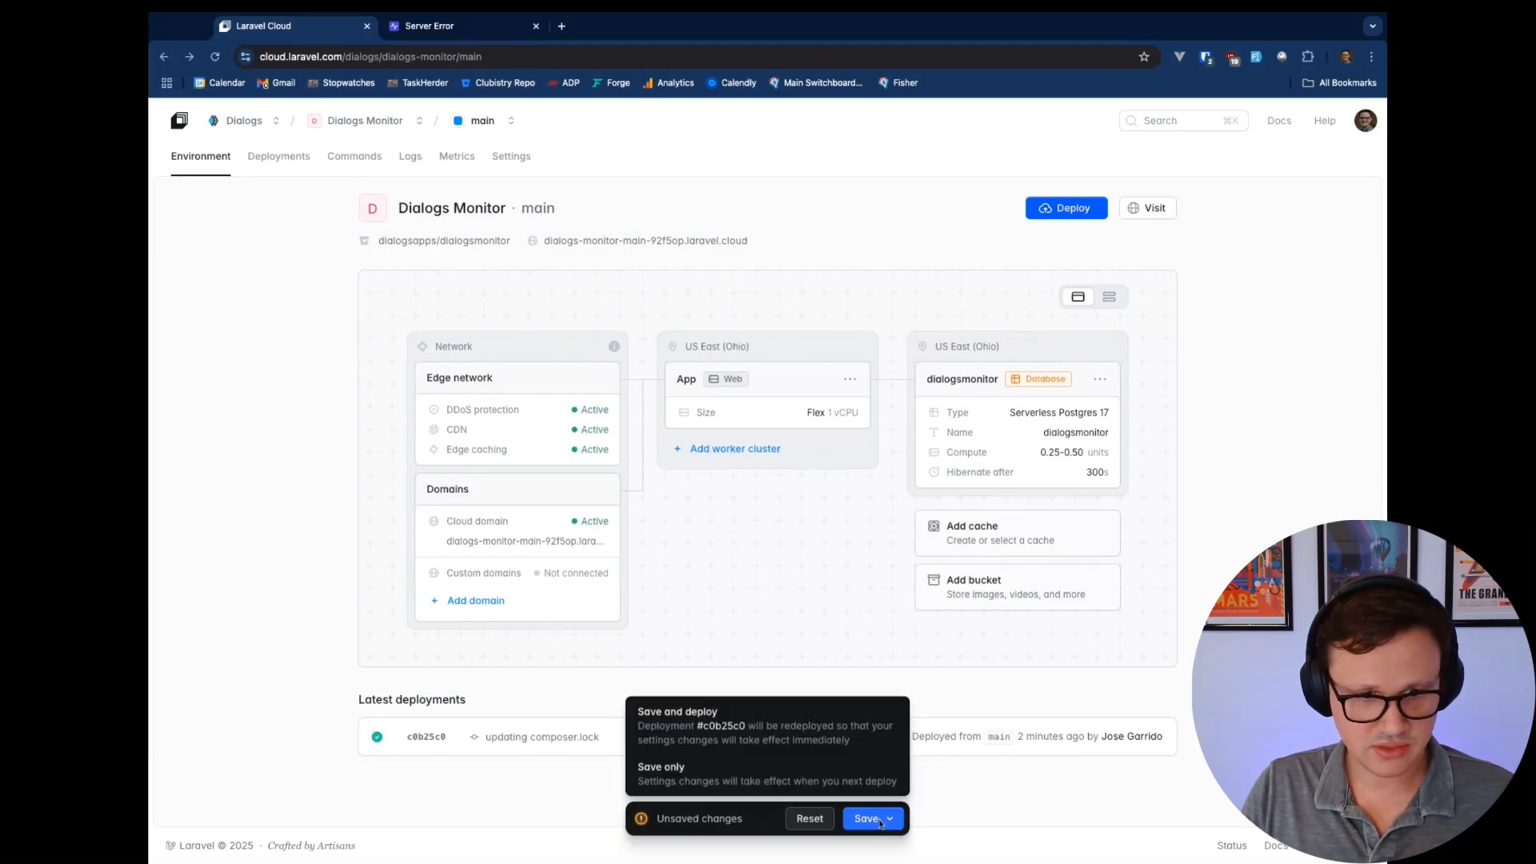
click(795, 729)
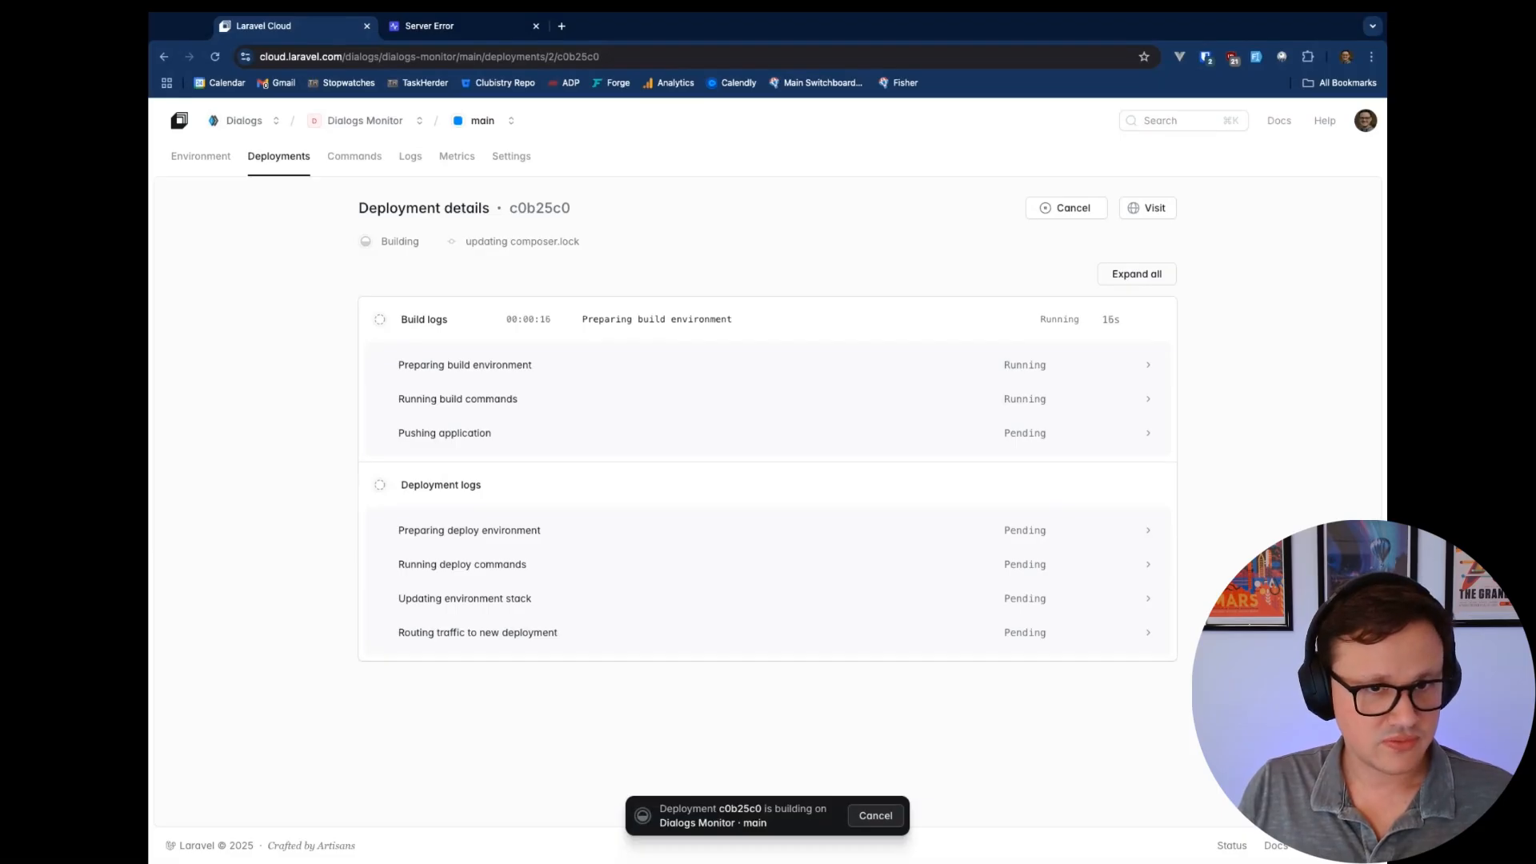
click(227, 160)
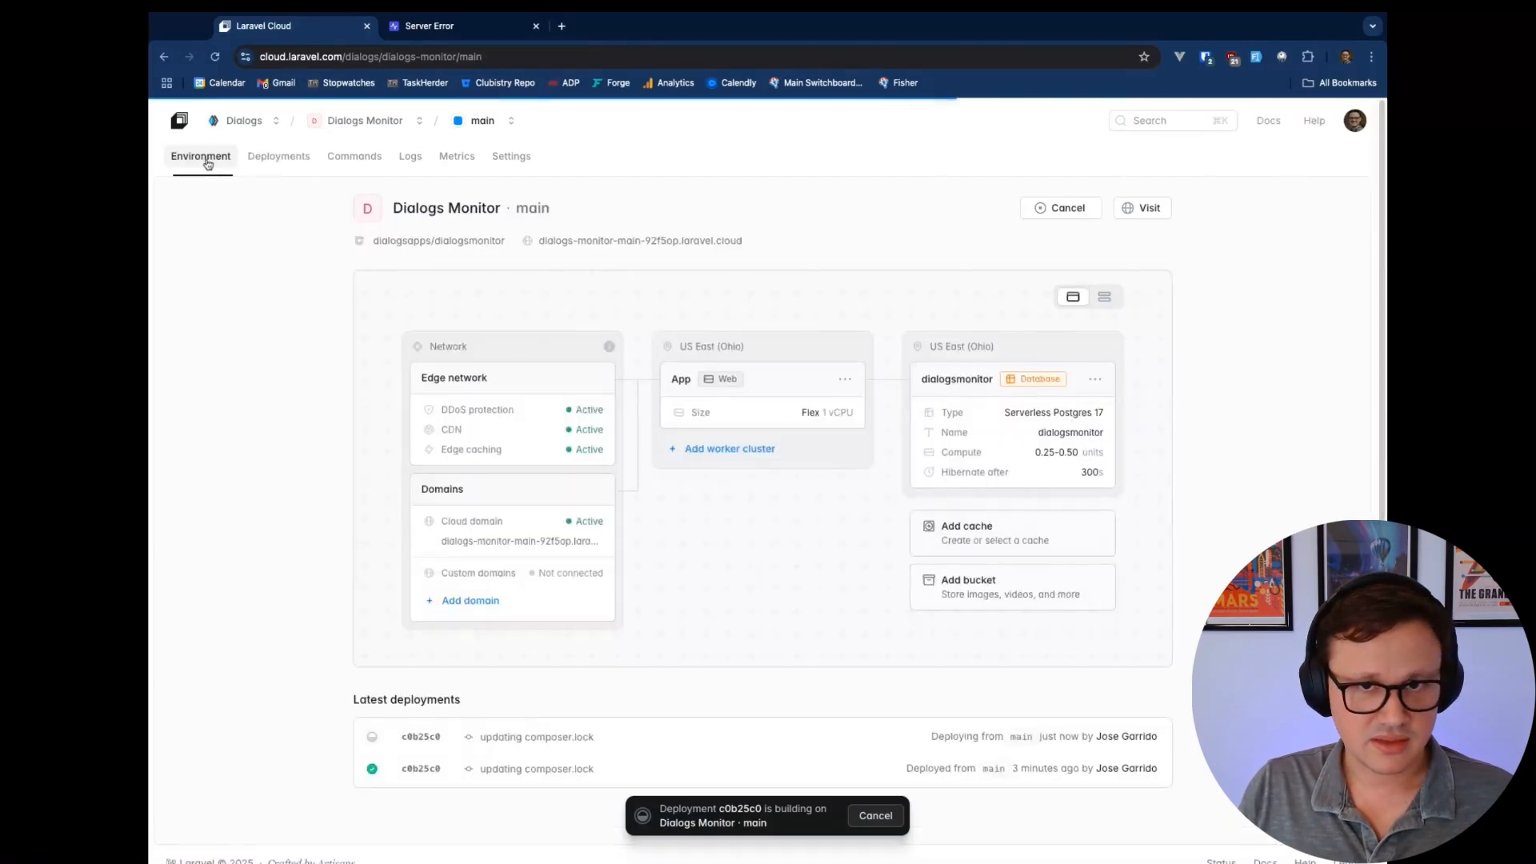
Browse the App cluster's compute size options, leaving Flex 1 vCPU · 512MB RAM unchanged
click(771, 393)
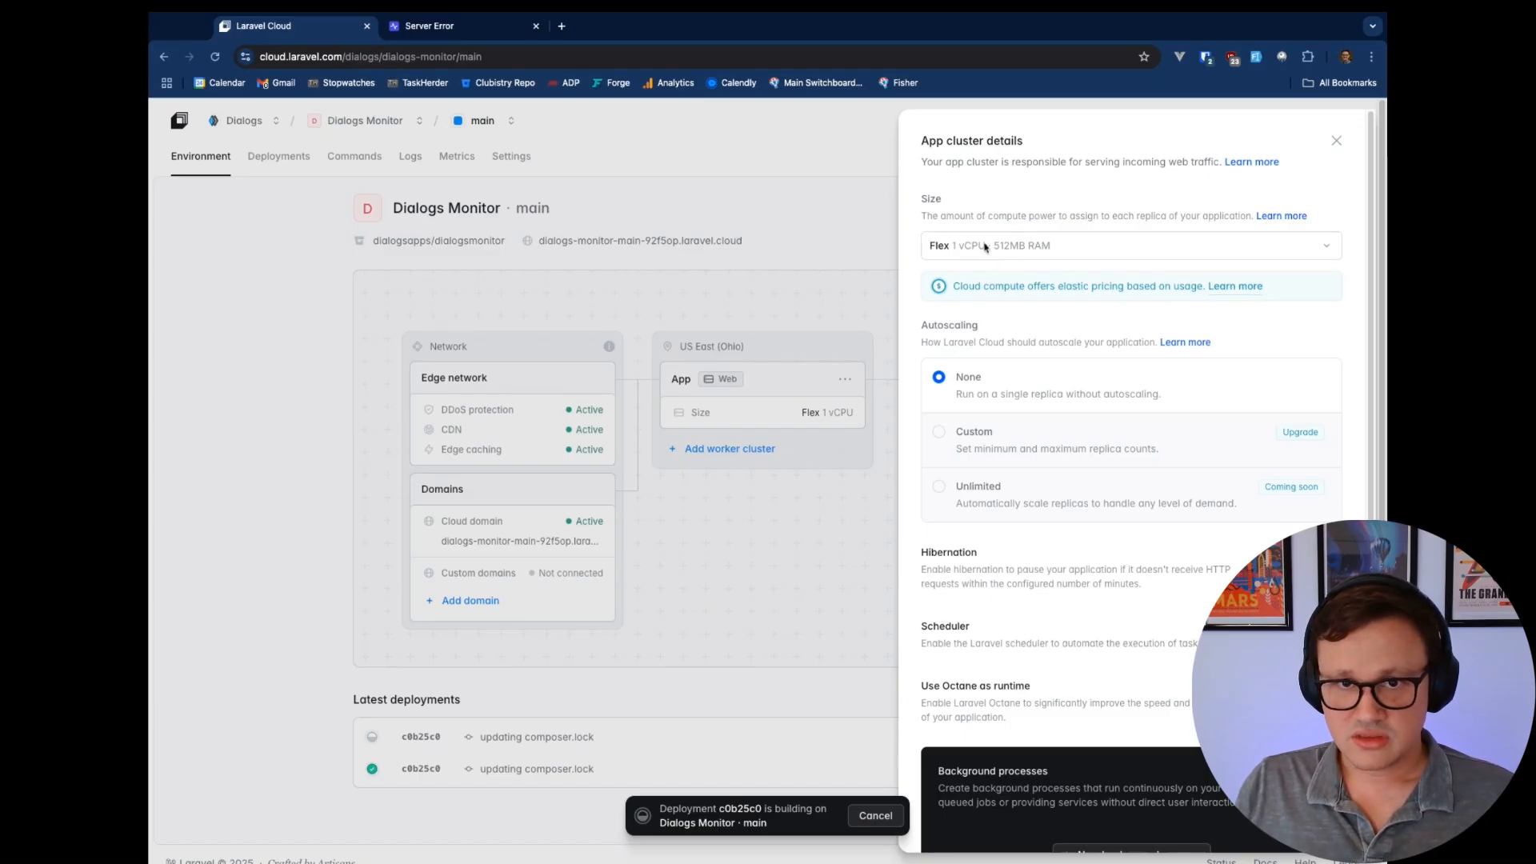
click(1142, 255)
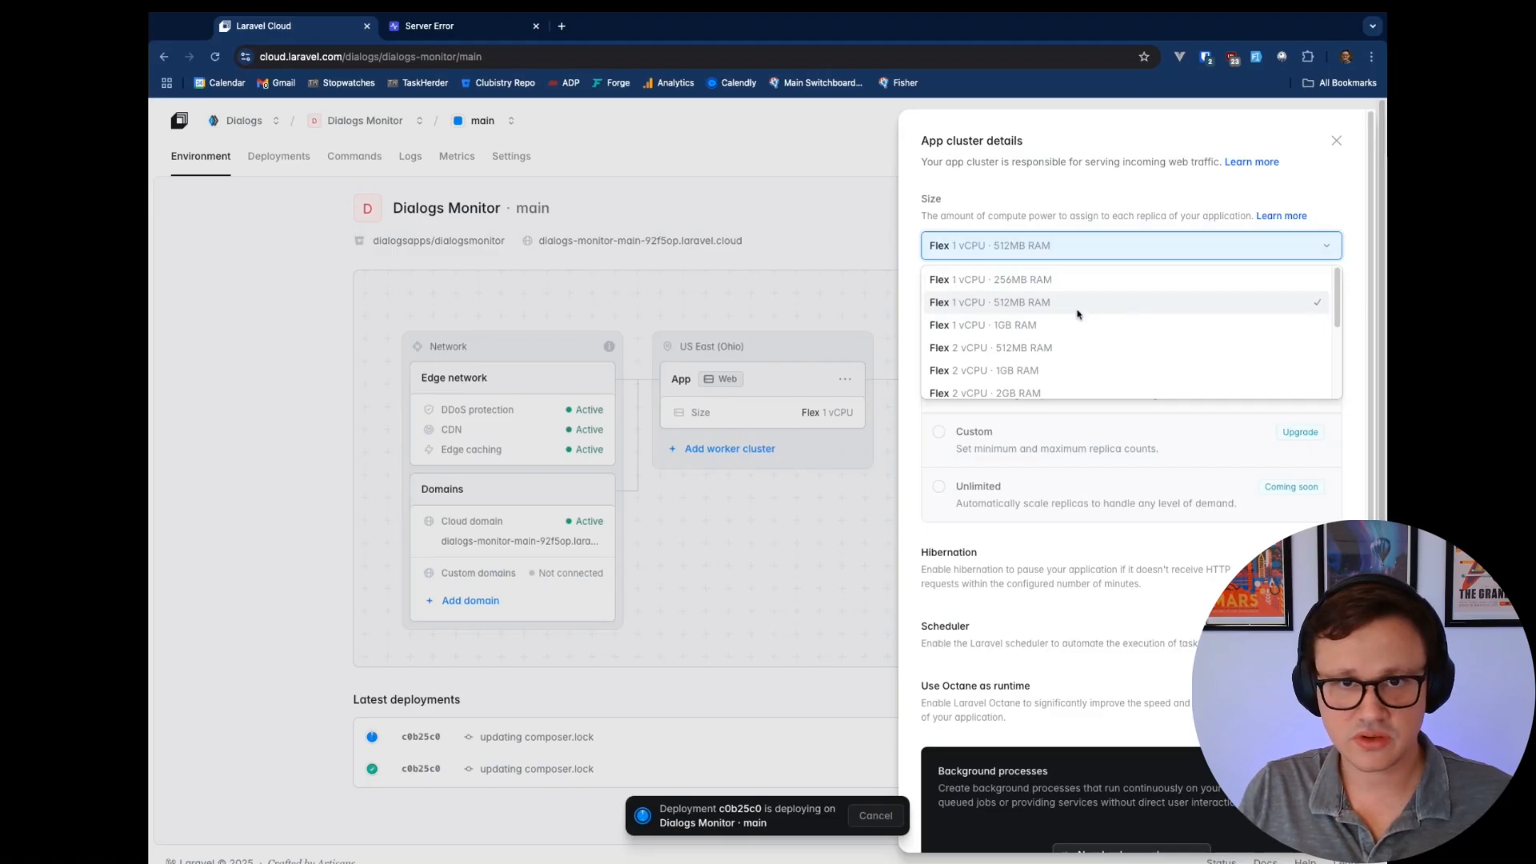
scroll(1077, 313, down, 1)
scroll(1075, 312, down, 3)
scroll(1073, 310, down, 2)
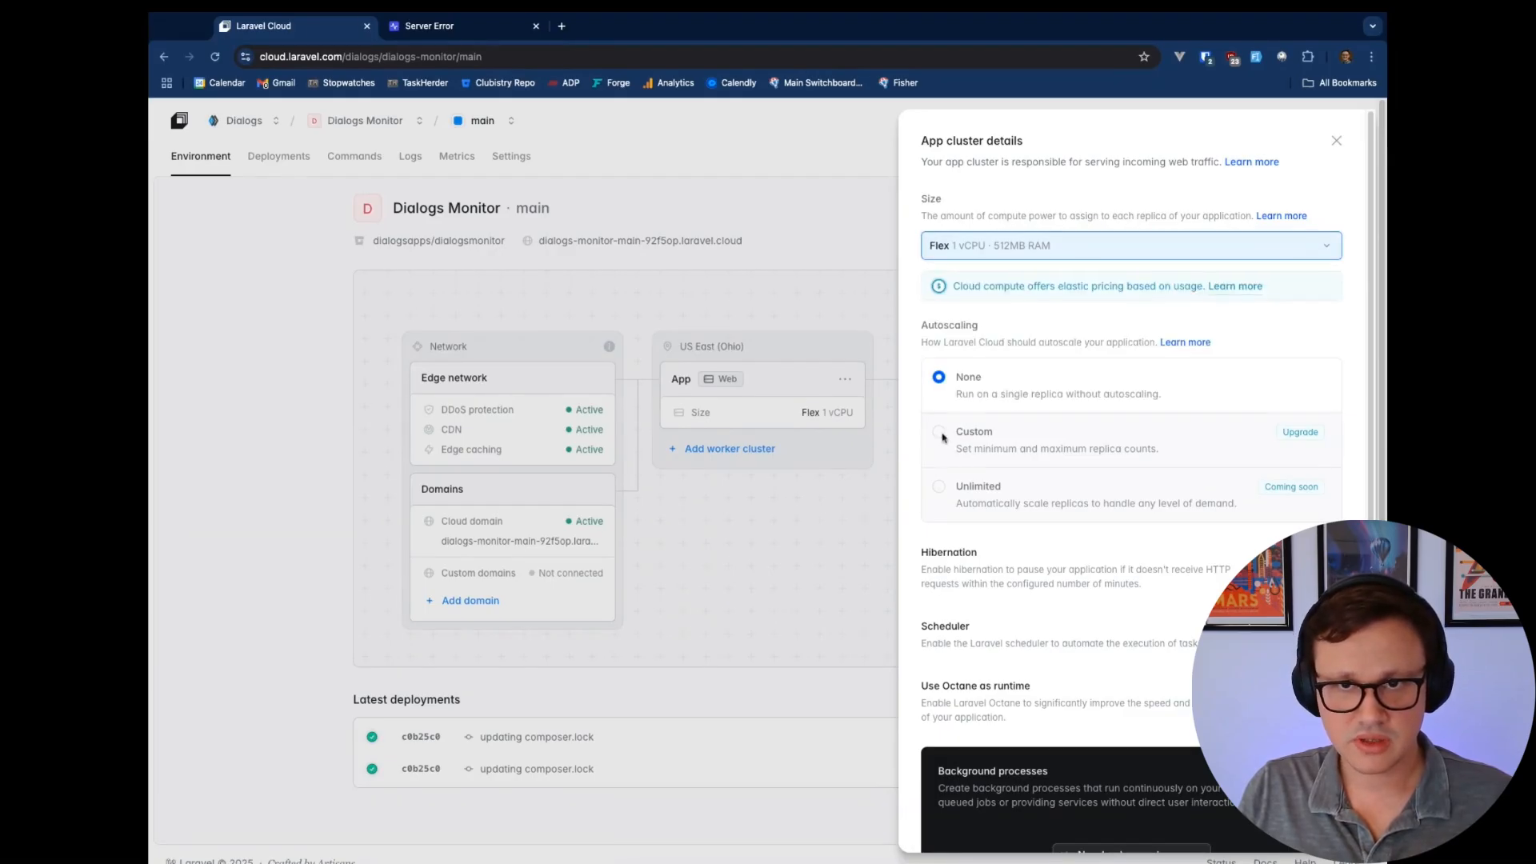
click(940, 437)
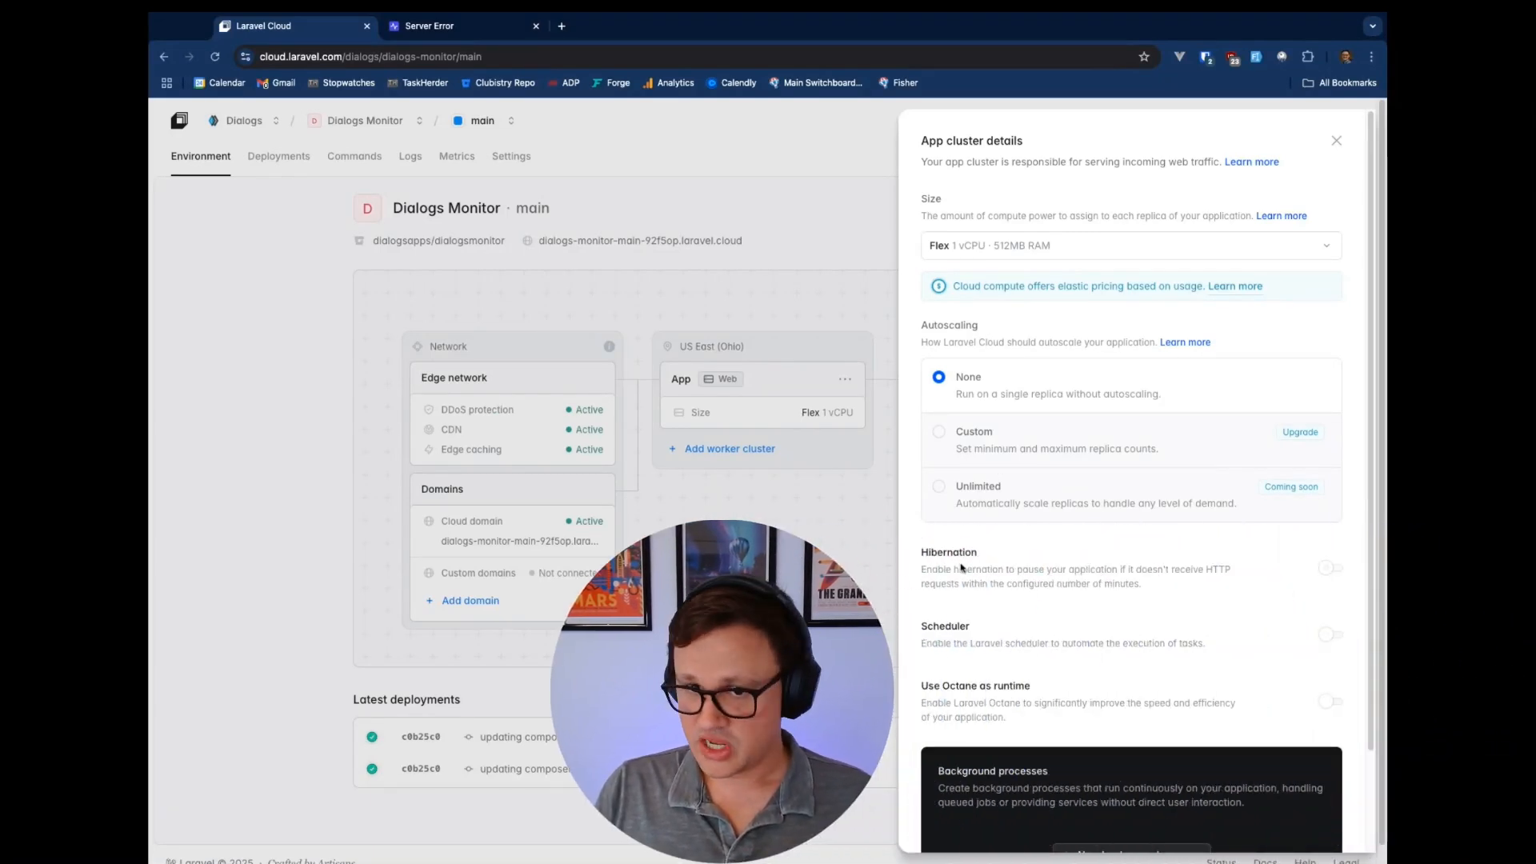
click(1330, 569)
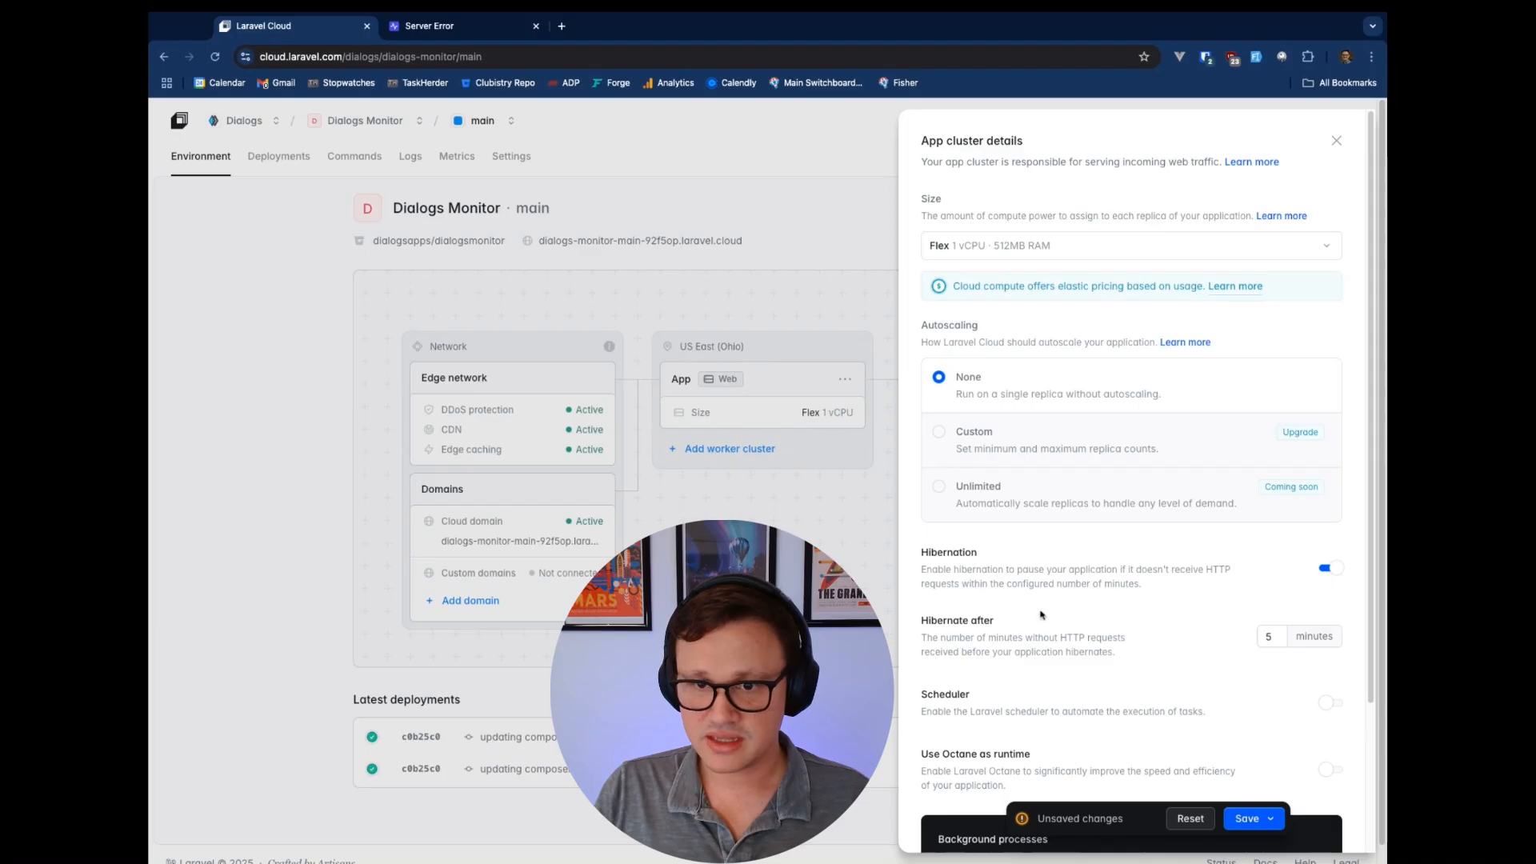
click(1261, 637)
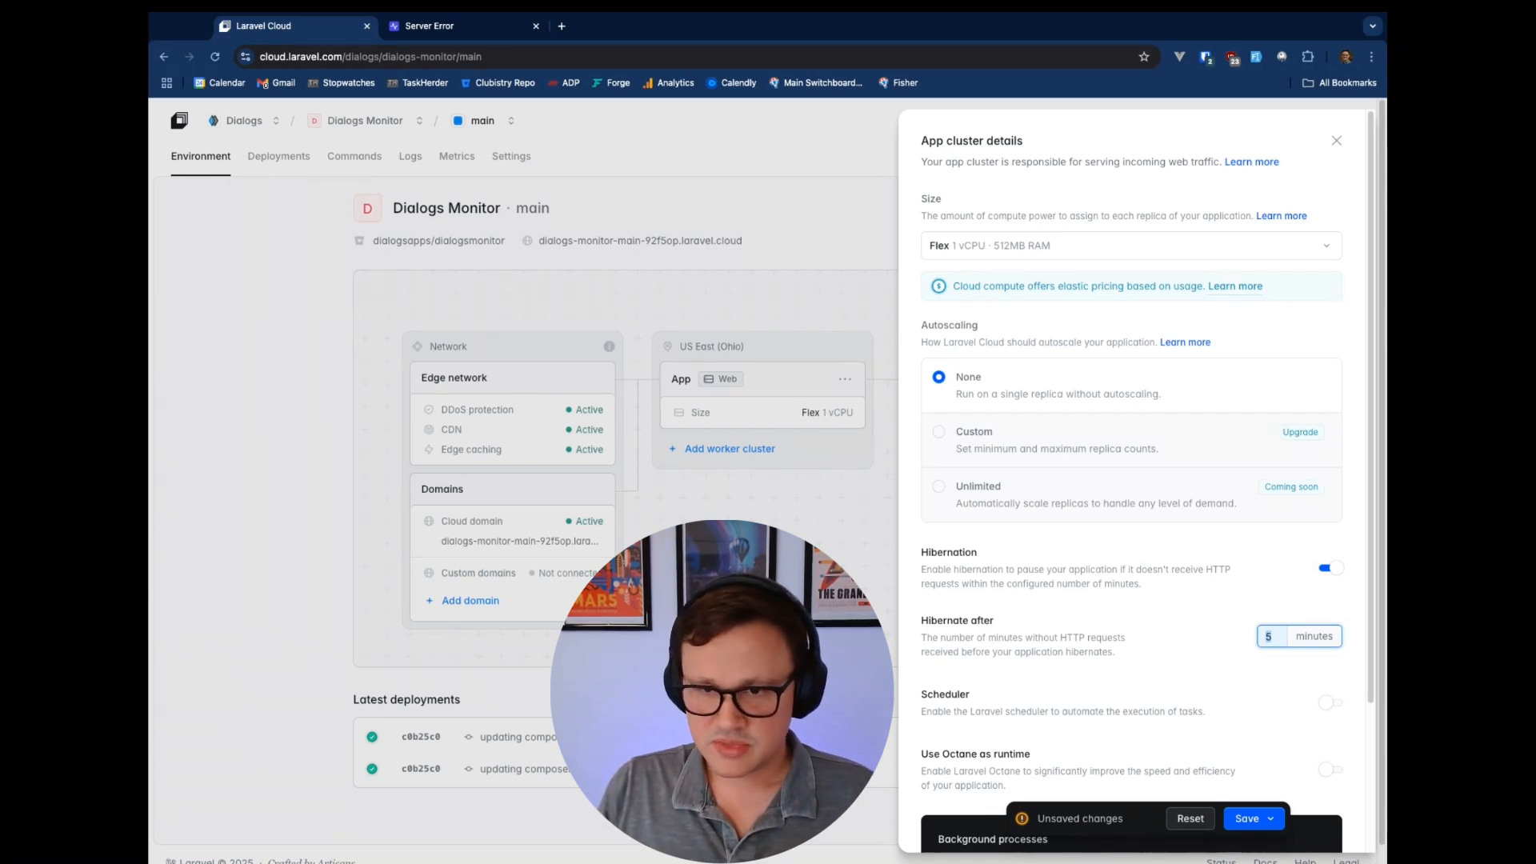
click(1331, 568)
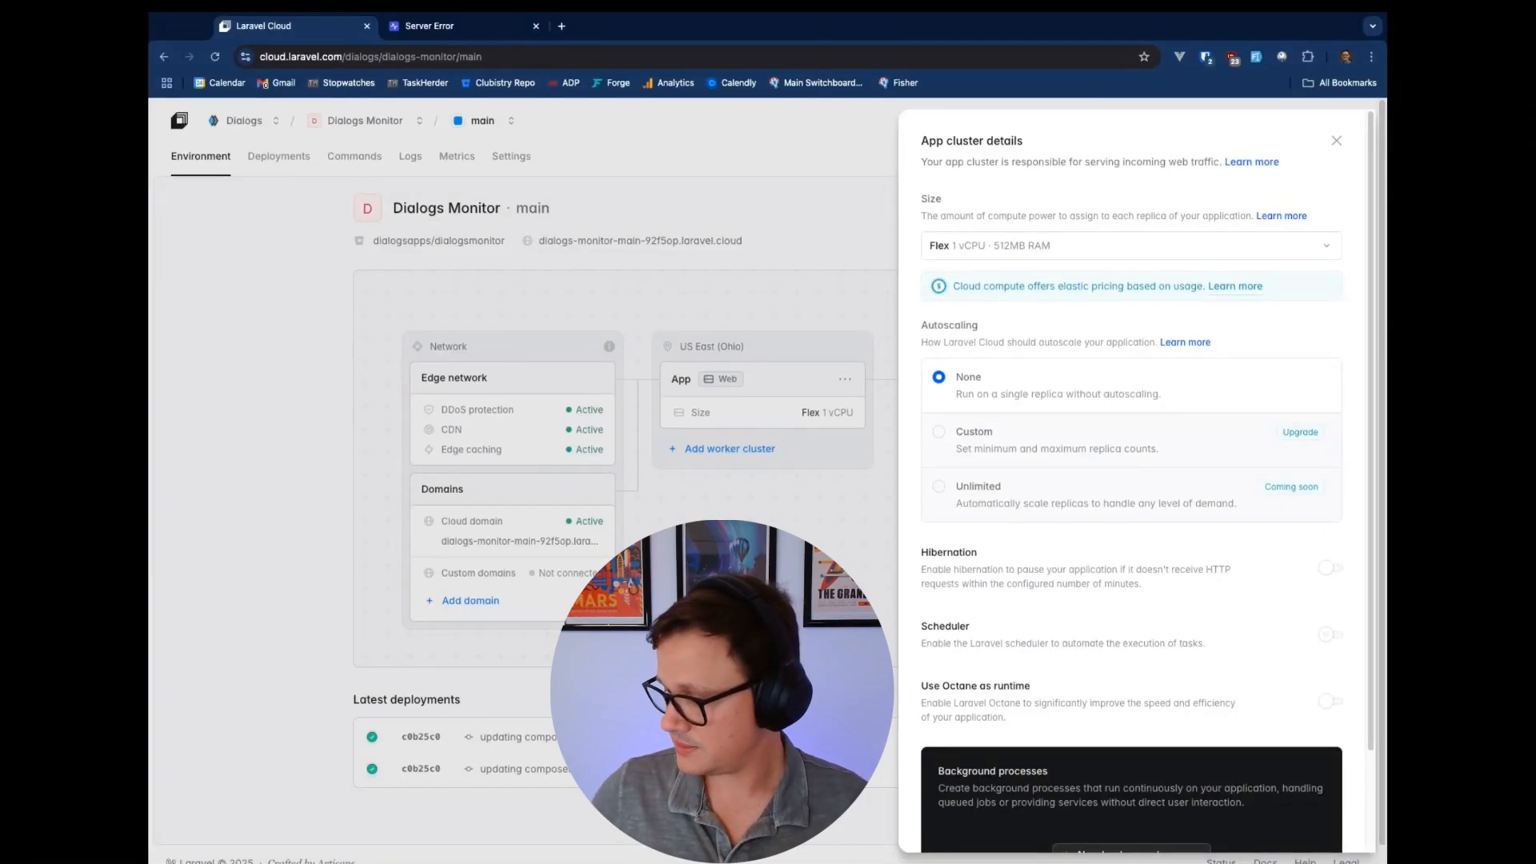
click(1330, 635)
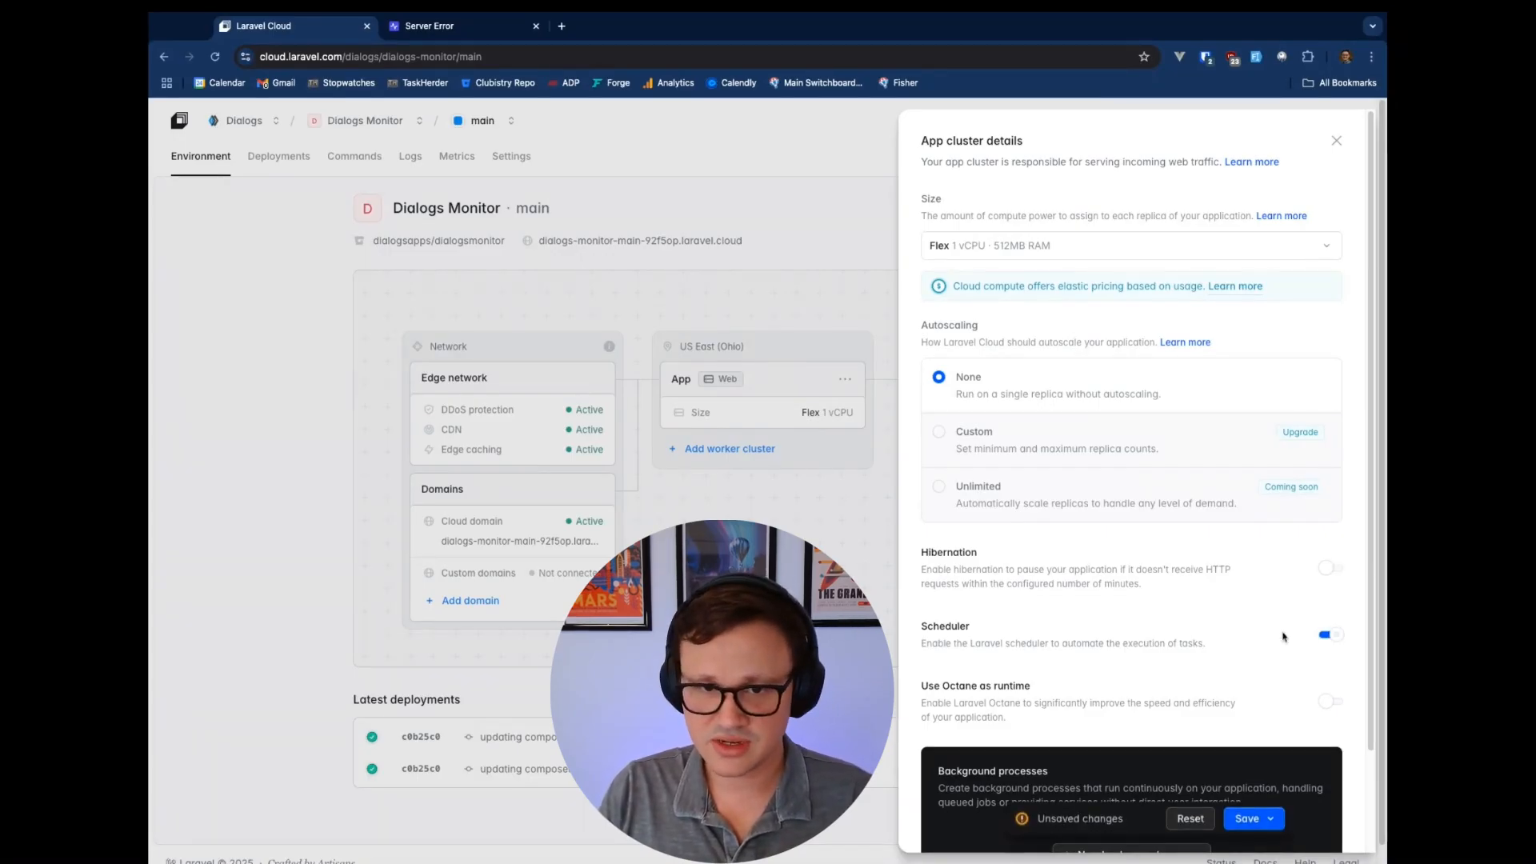
scroll(1281, 636, down, 3)
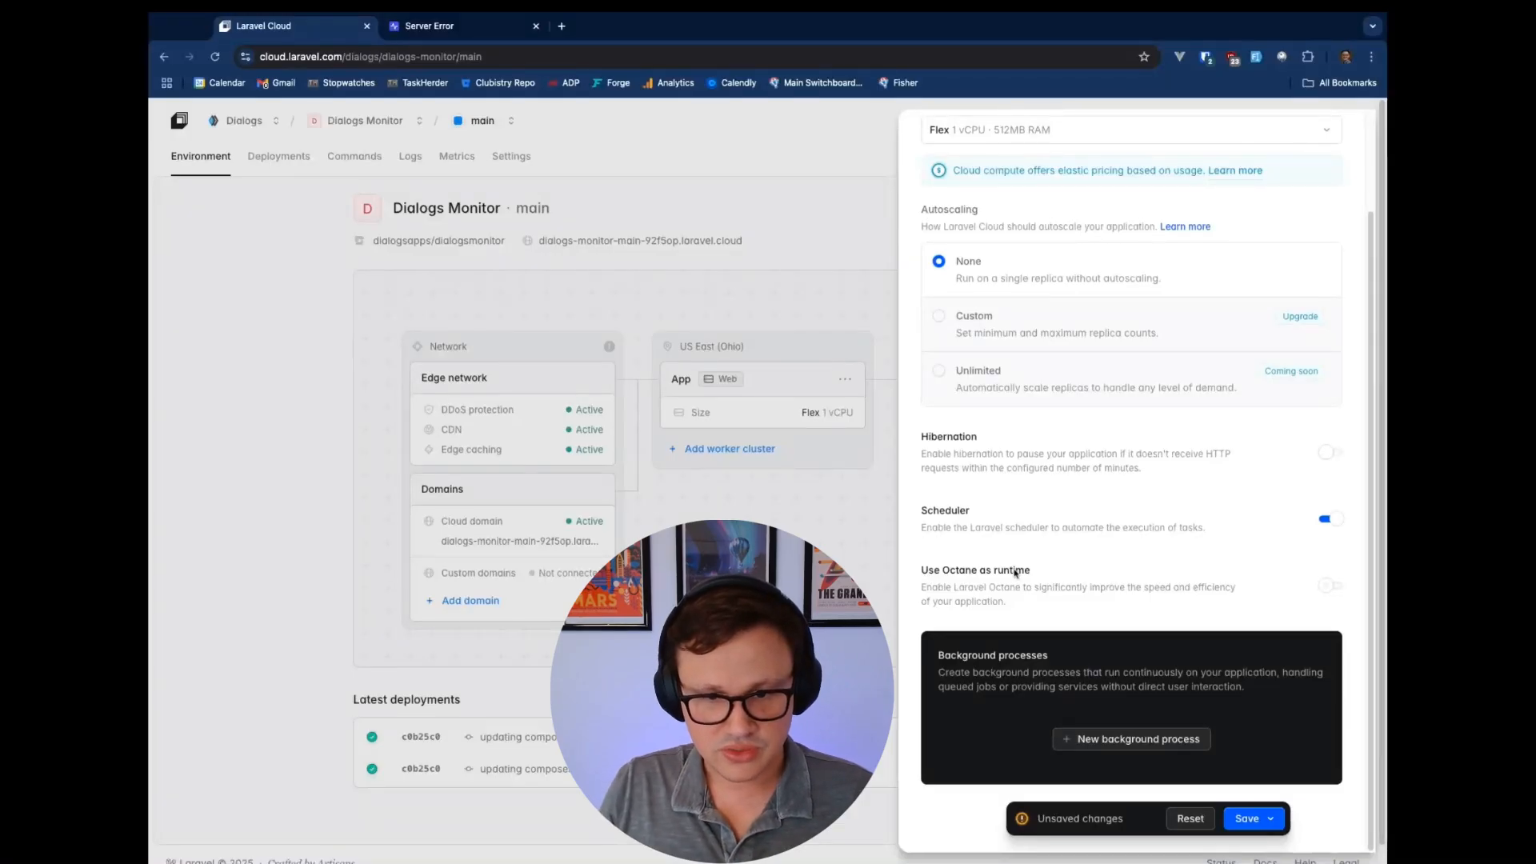
Create a Queue worker background process on the database connection with 1 process
click(1135, 739)
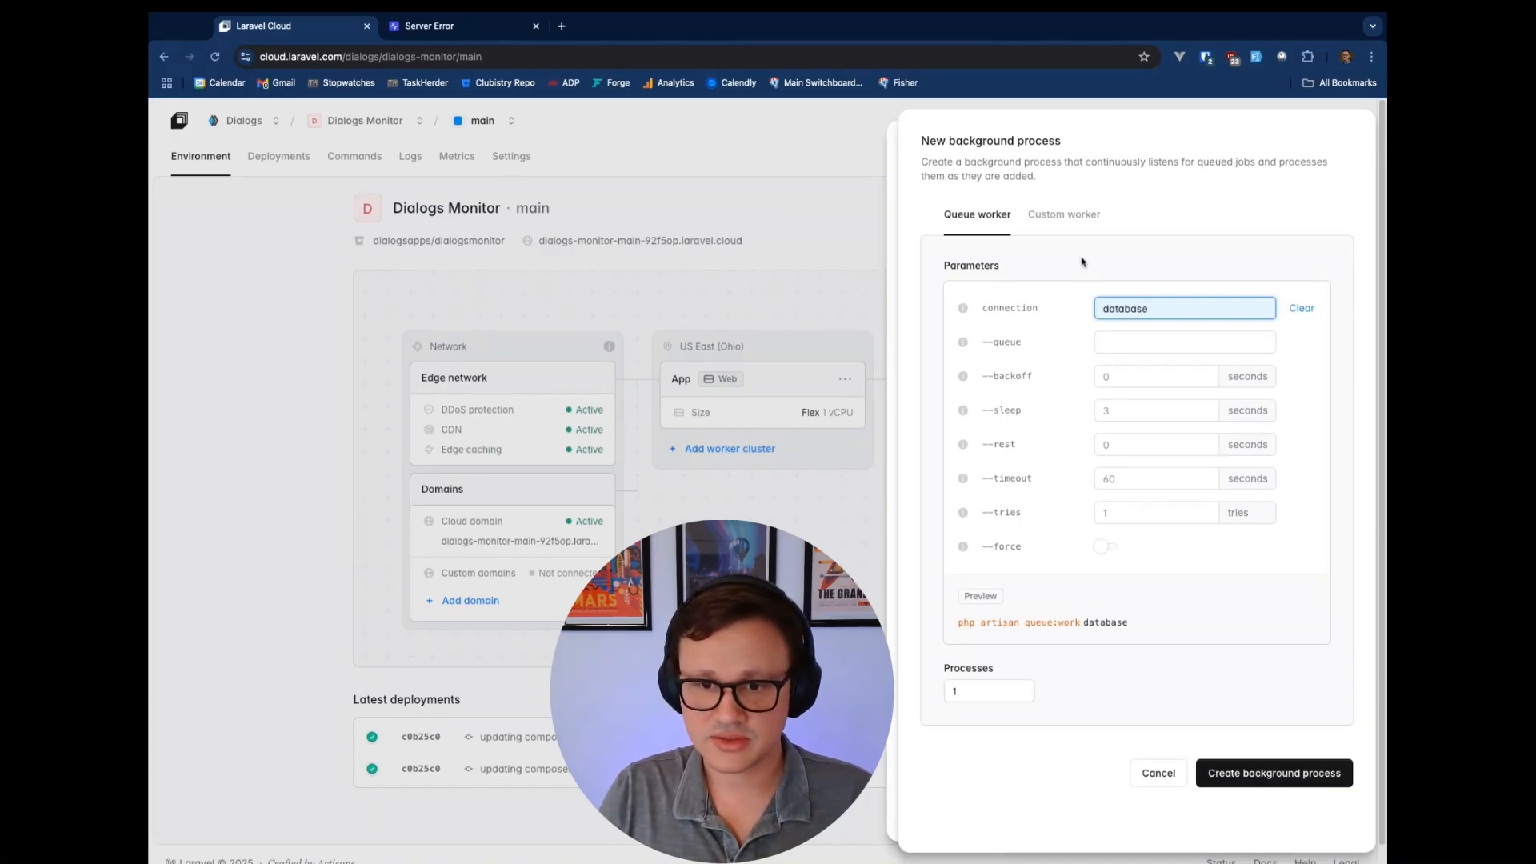
click(1286, 781)
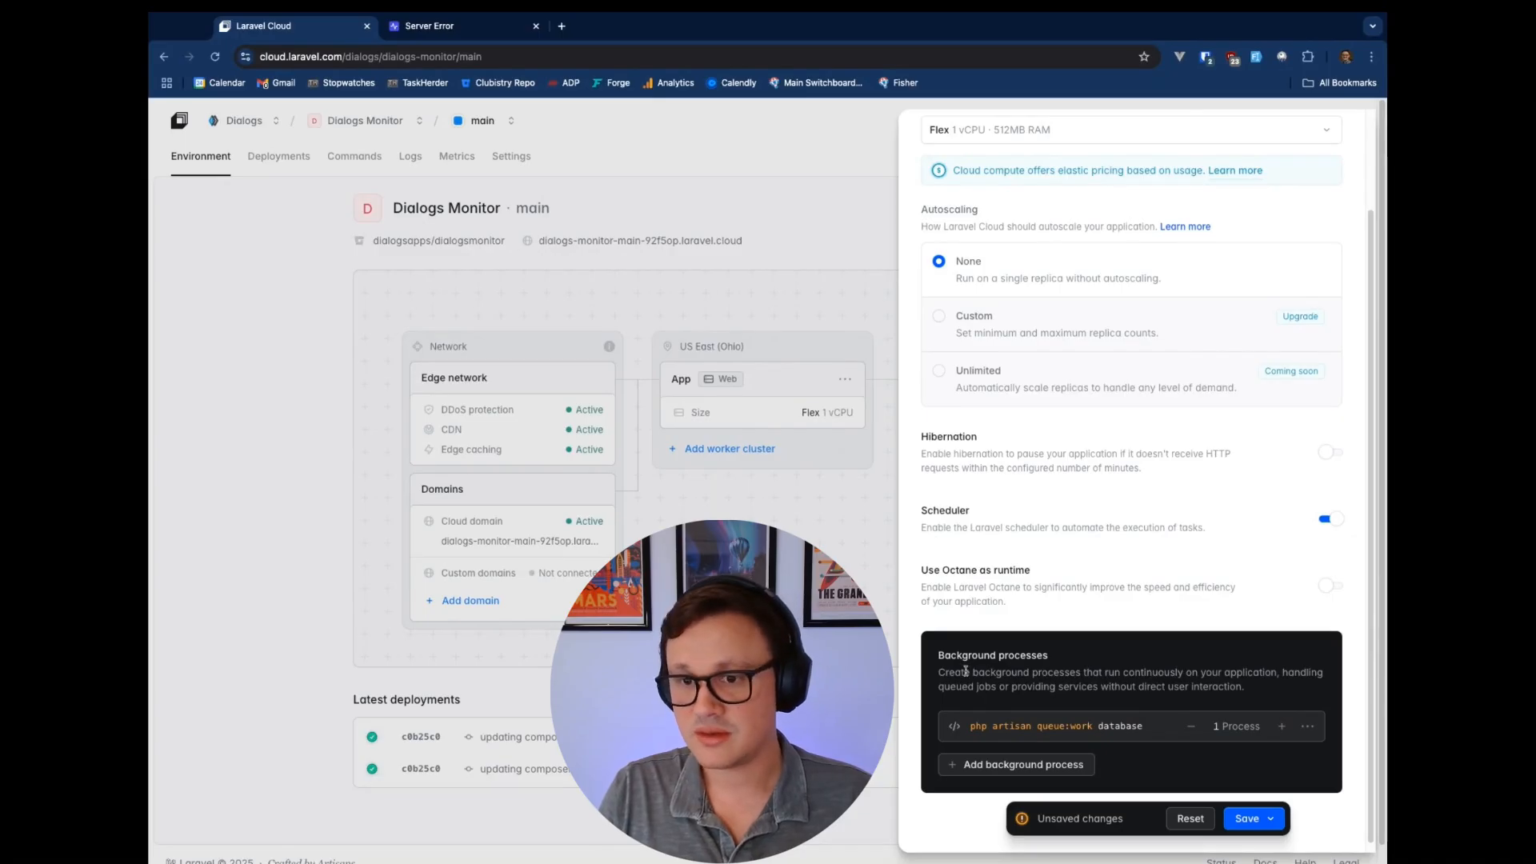
click(1282, 726)
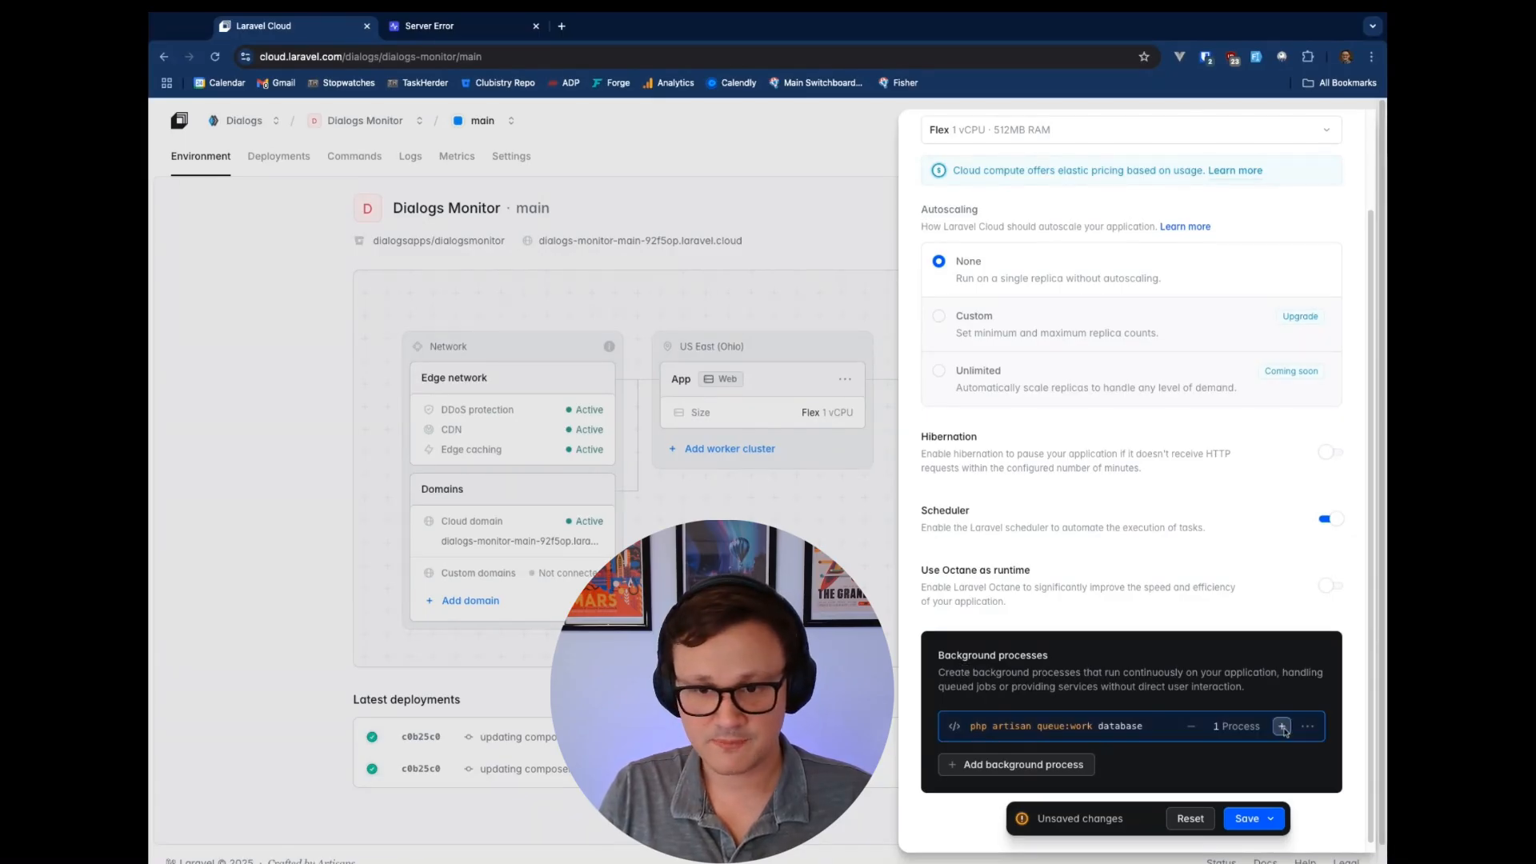
click(1191, 728)
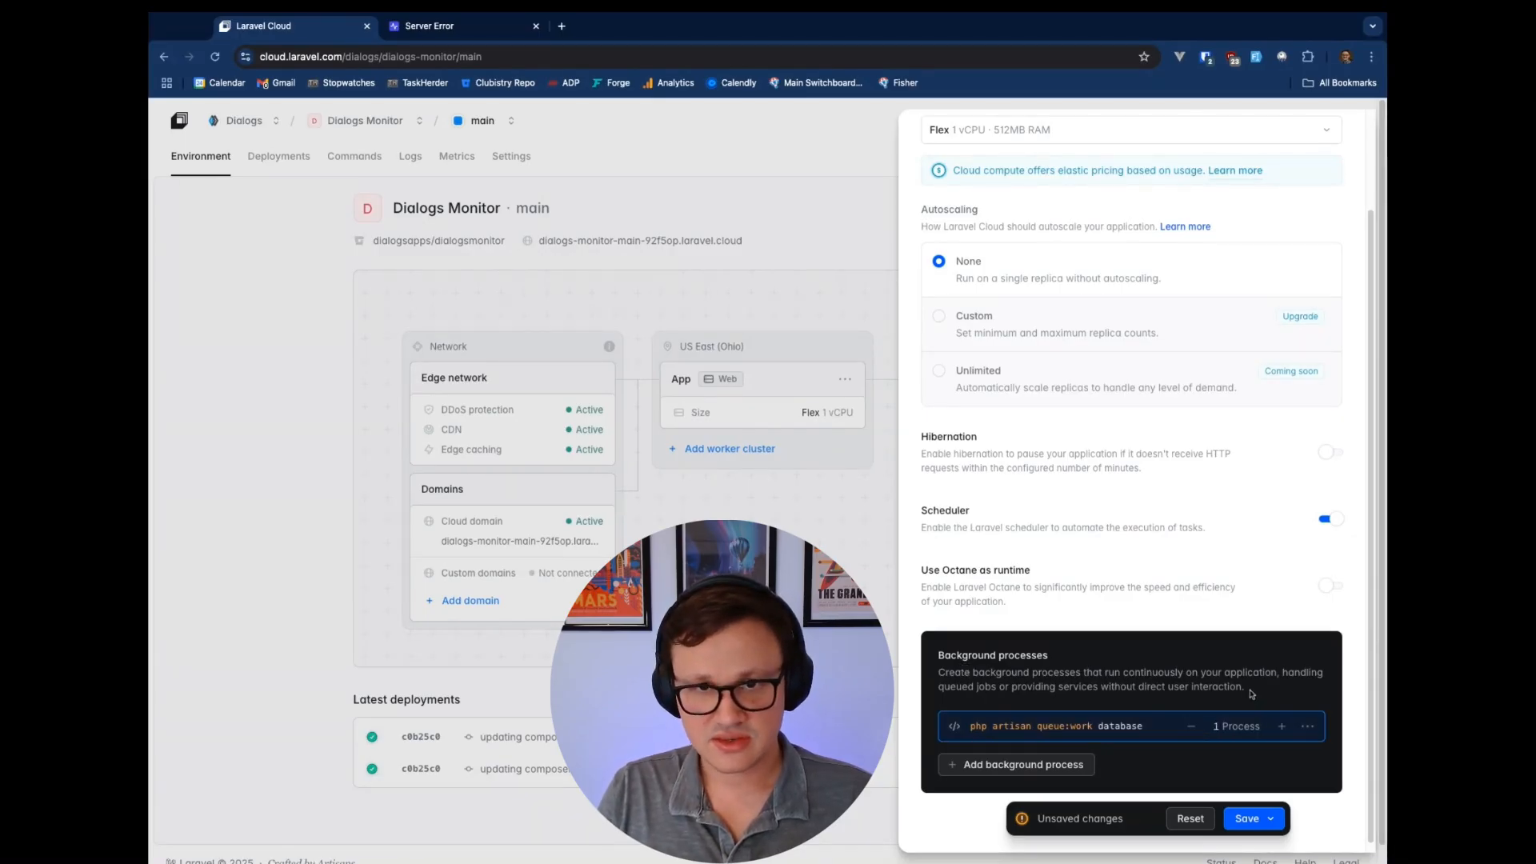
scroll(1192, 580, up, 2)
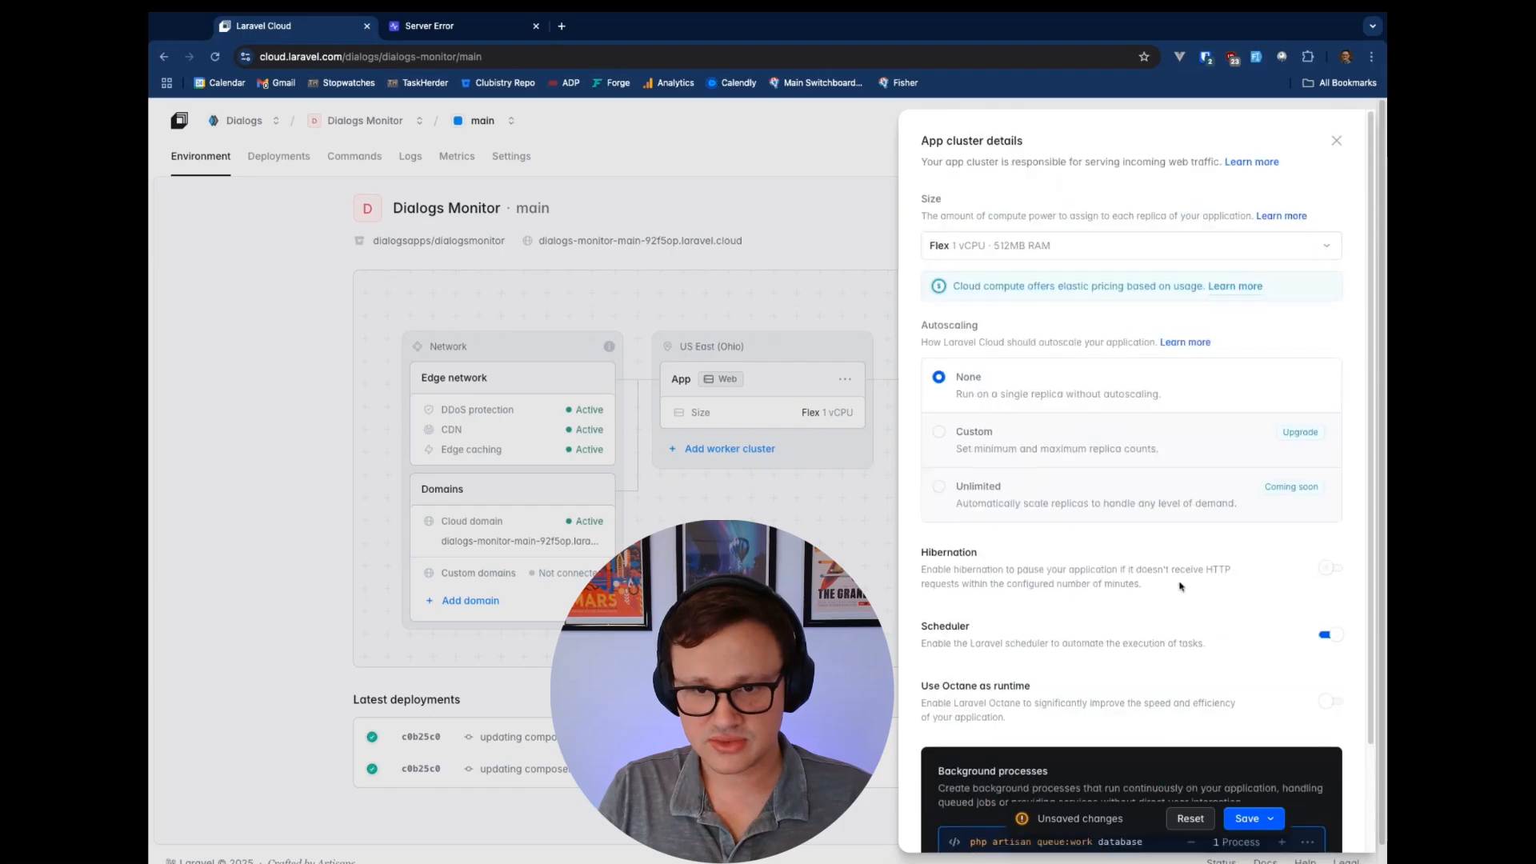
scroll(1224, 704, down, 2)
Save the background process settings with Save and deploy, then view the latest deployments
click(1268, 824)
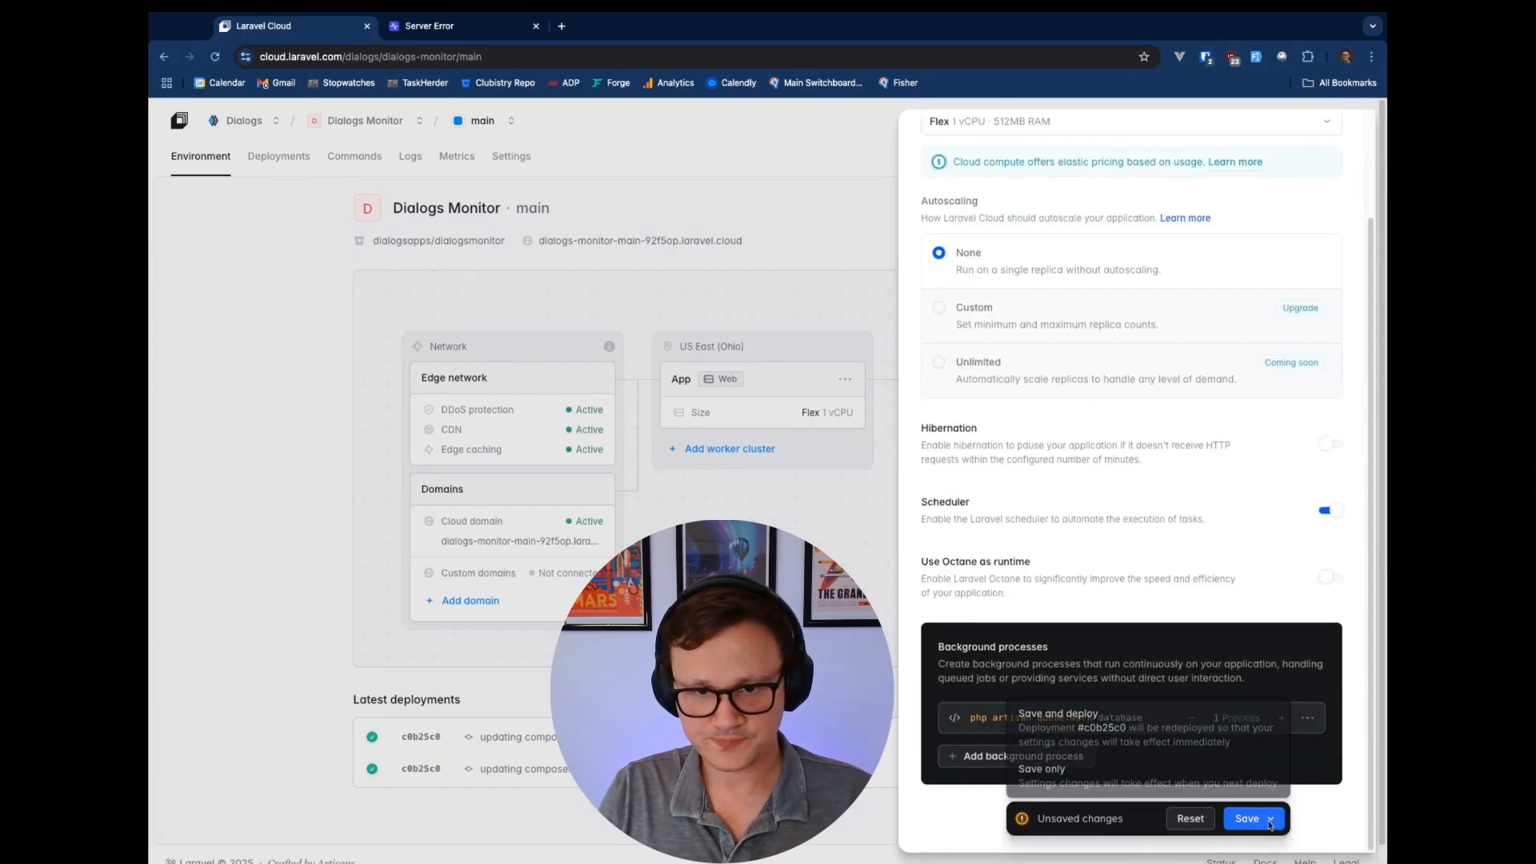
click(1145, 733)
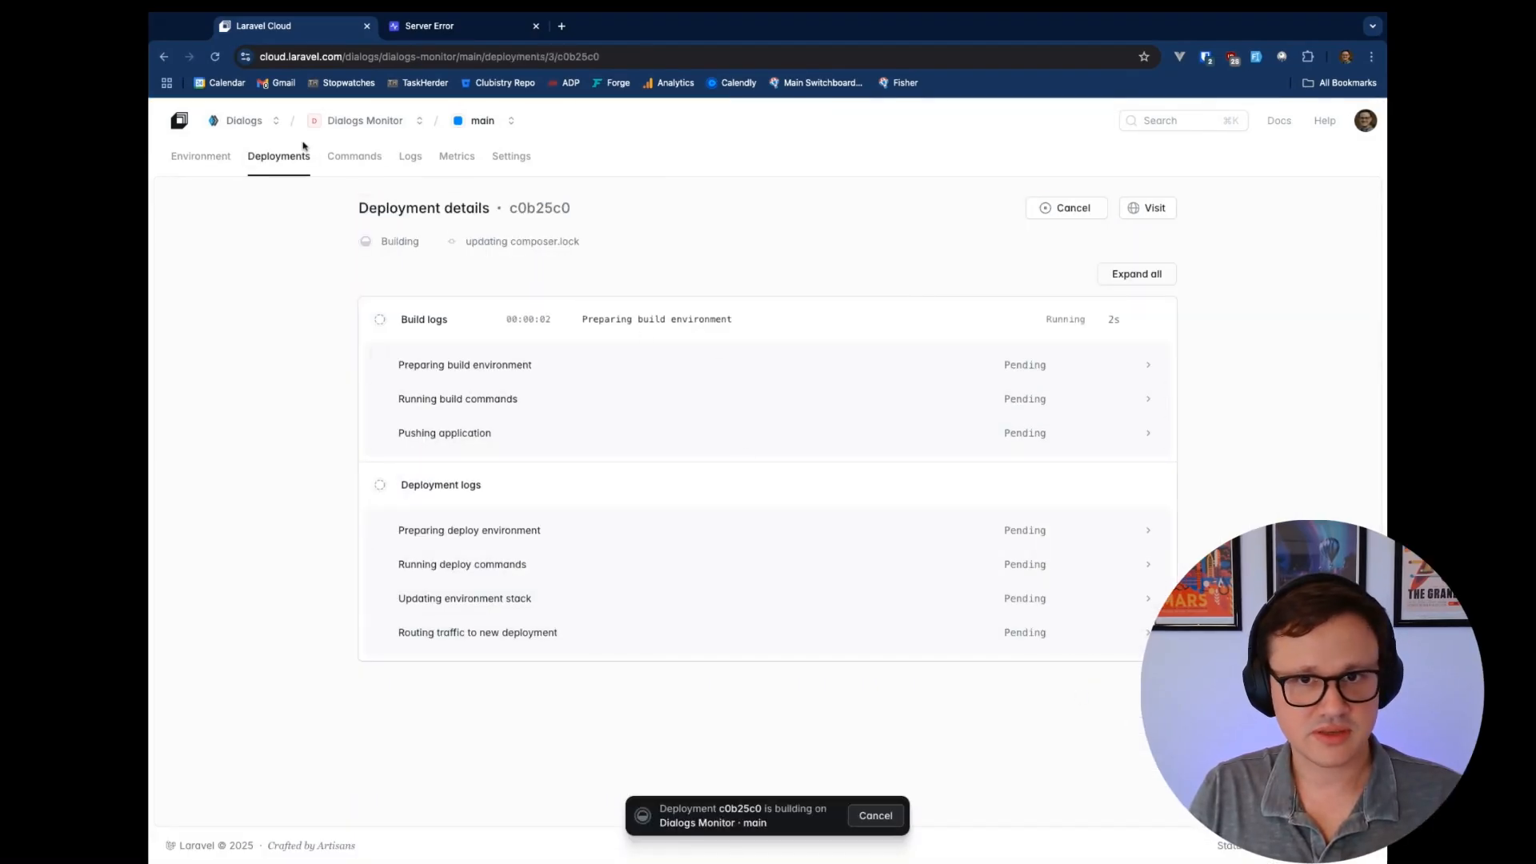
click(280, 158)
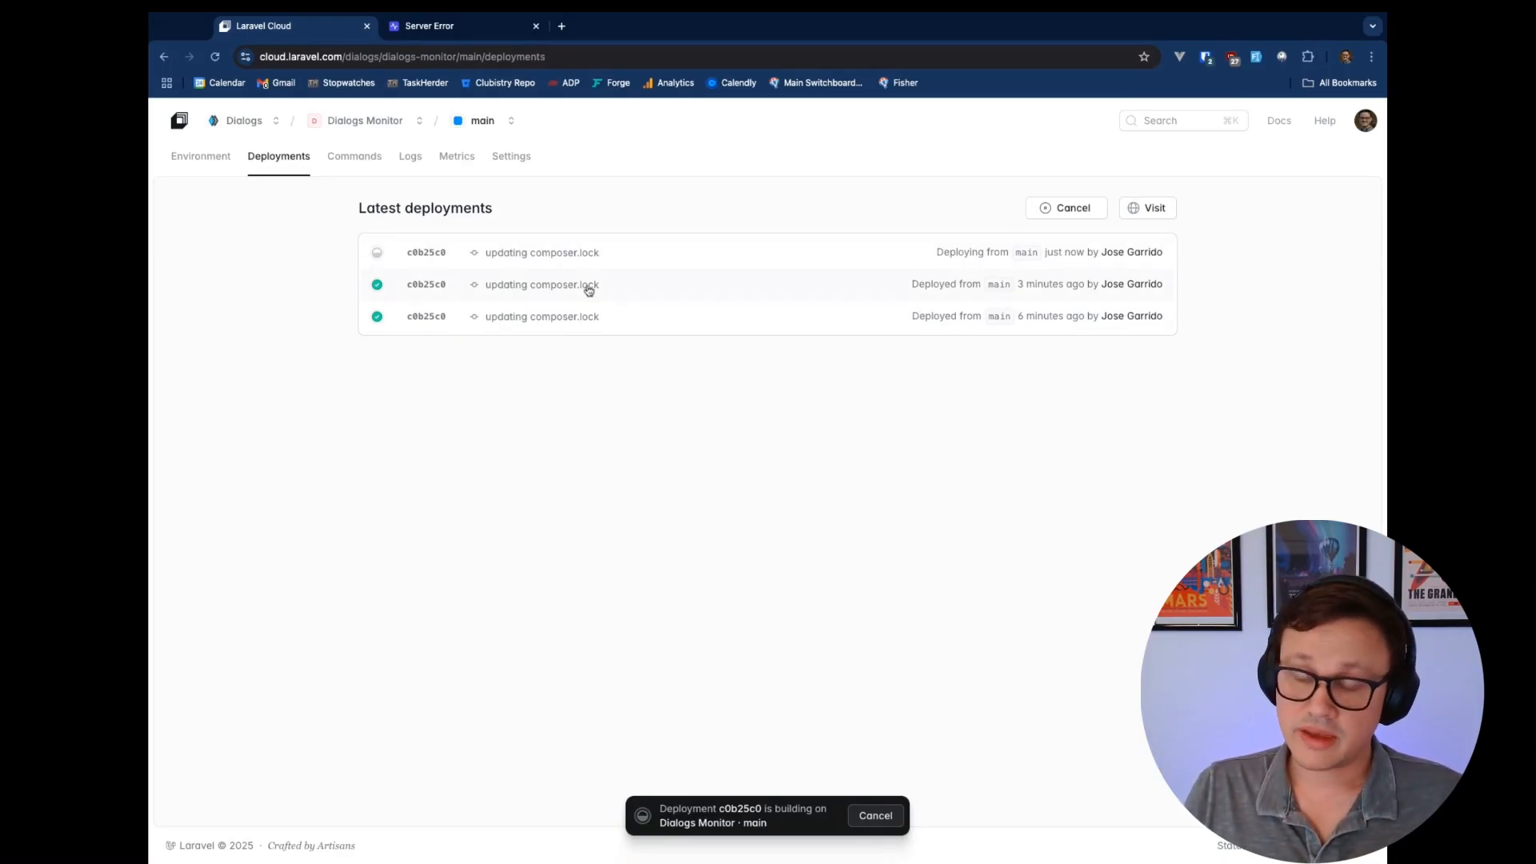
Check the App card's details on the environment overview for the scheduler and one background process
click(214, 164)
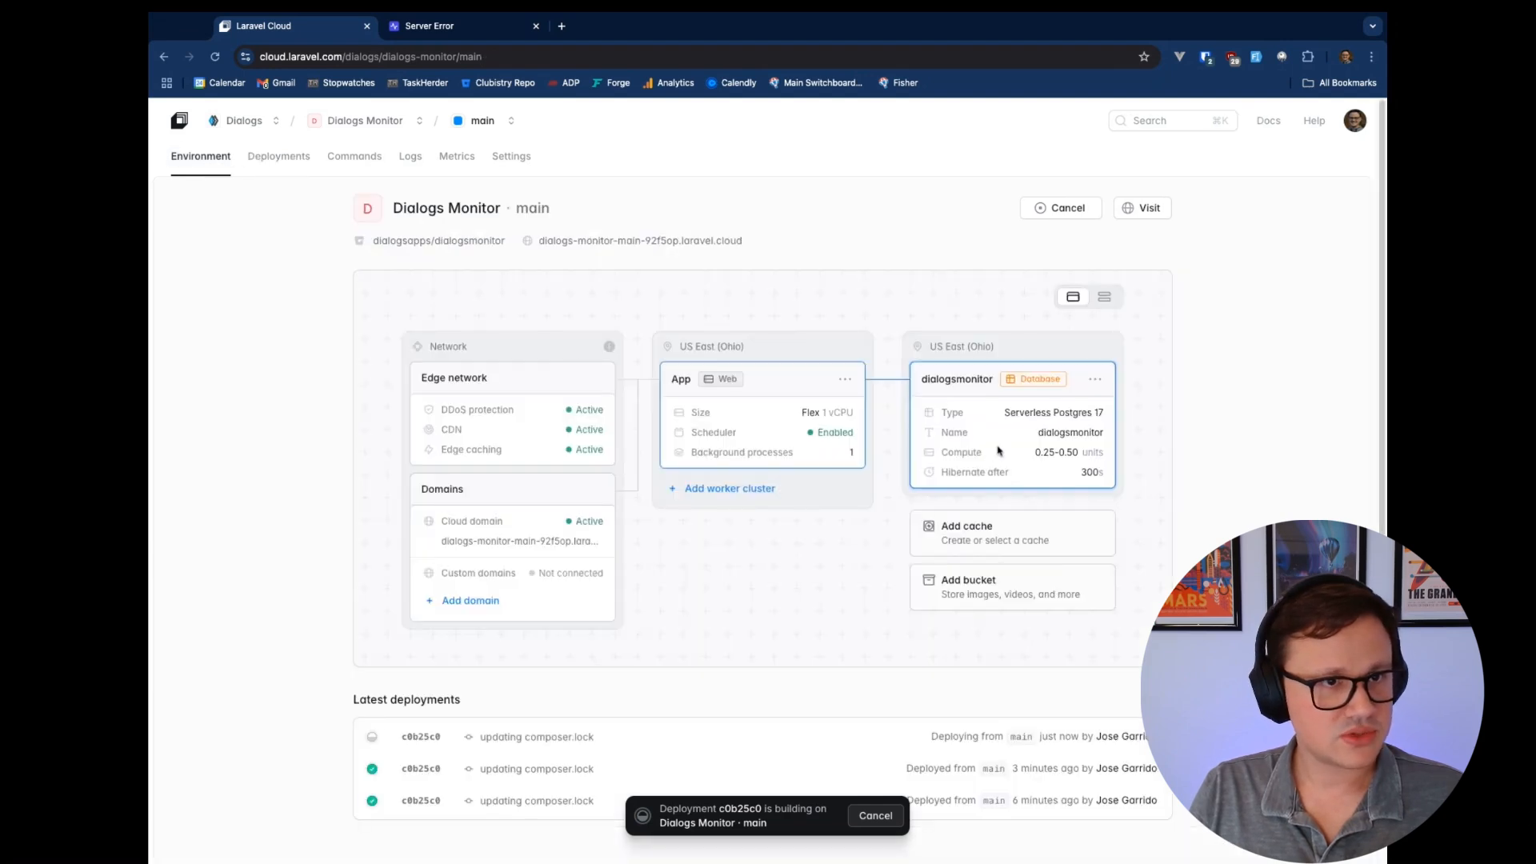
click(769, 392)
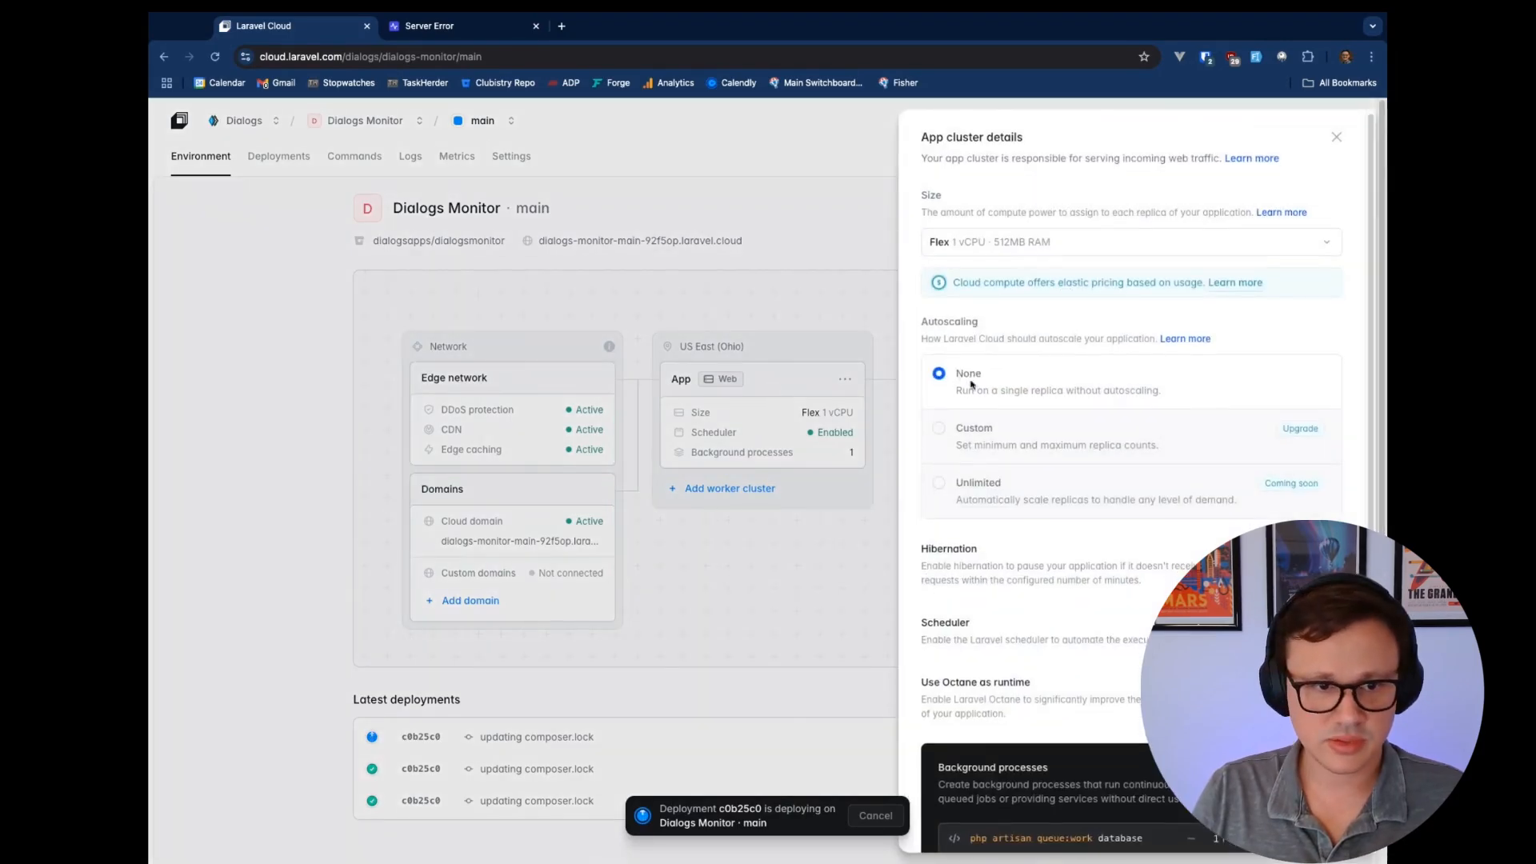
scroll(972, 385, down, 2)
click(833, 310)
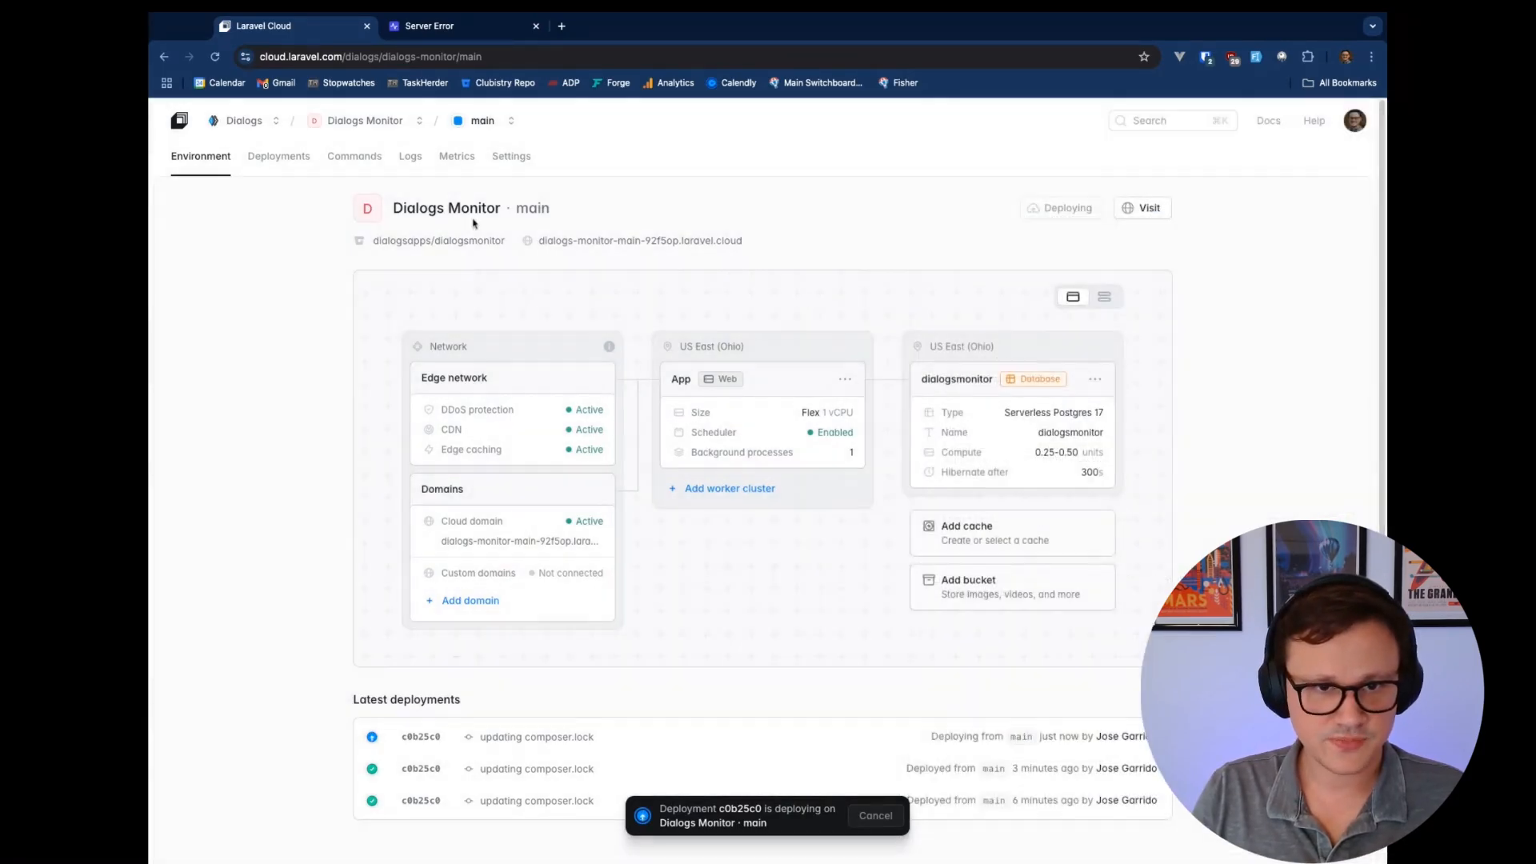
In Settings, reveal the custom variables including APP_KEY, then the injected variables like APP_ENV and DB_CONNECTION
click(516, 157)
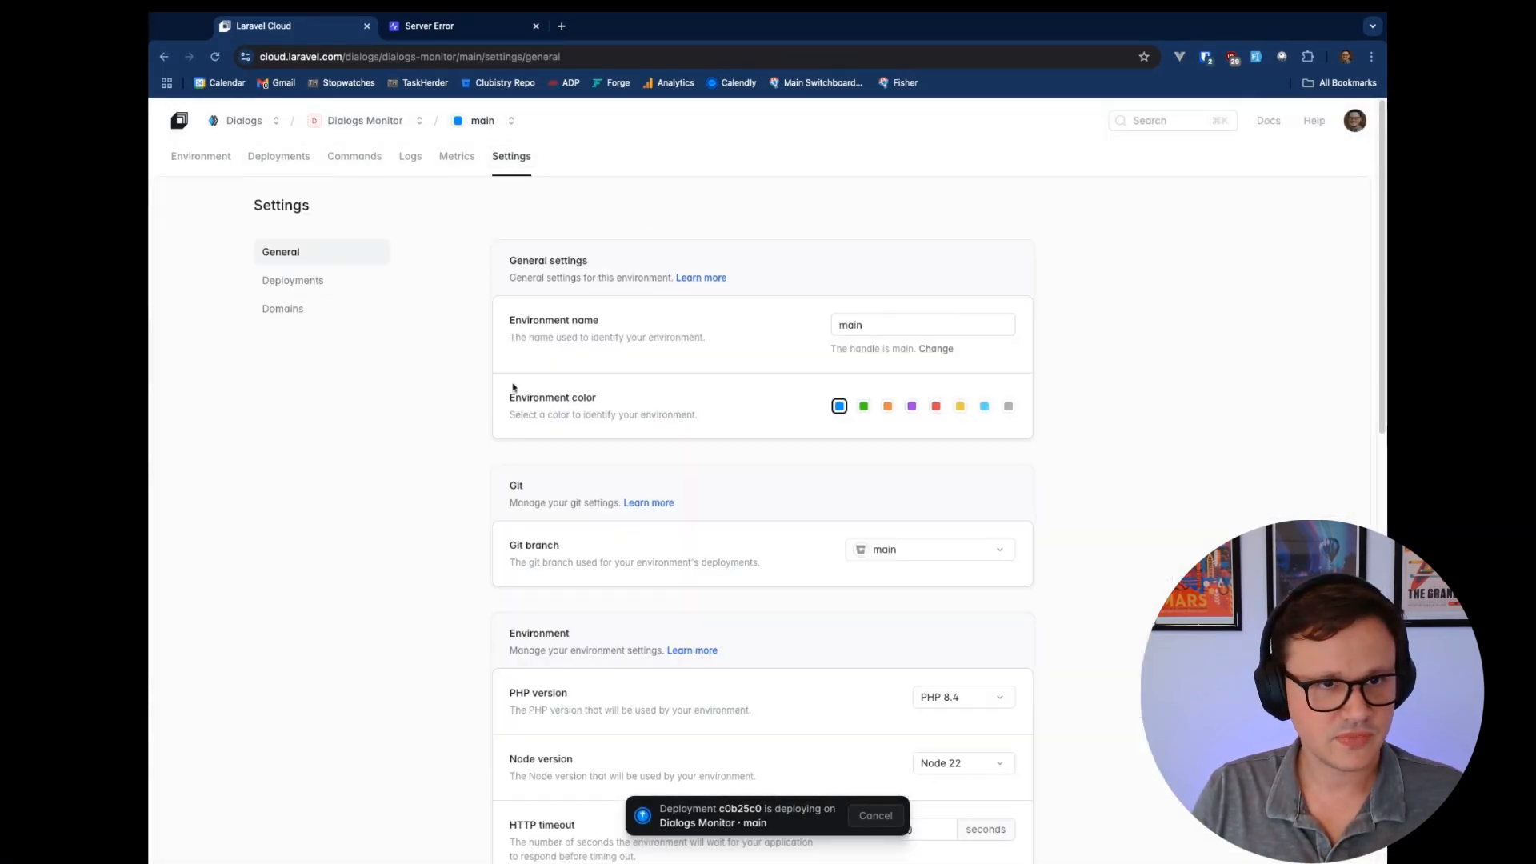
scroll(482, 369, down, 5)
scroll(480, 400, down, 4)
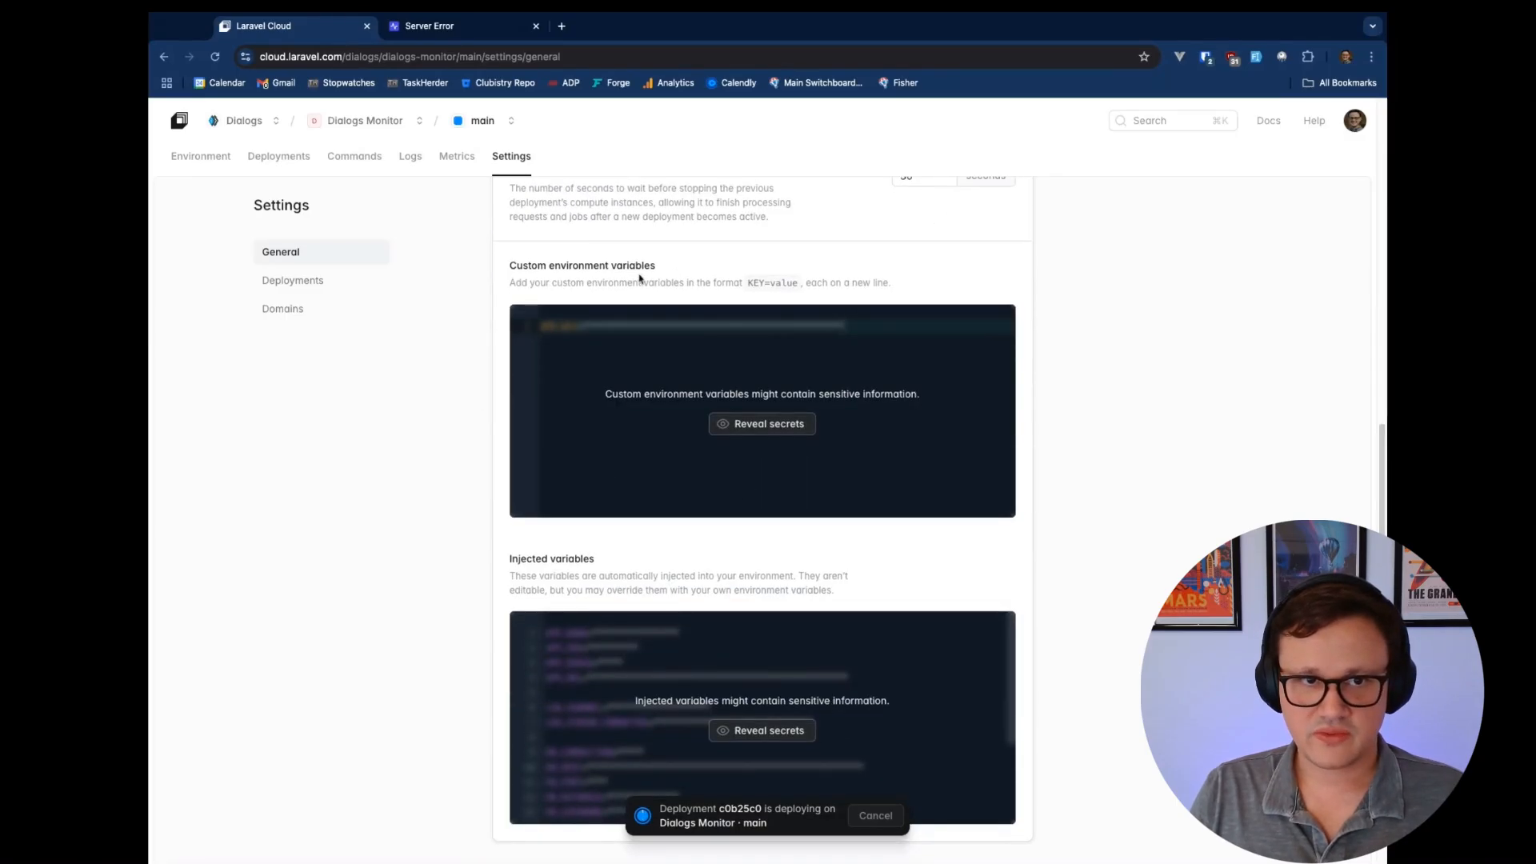
click(763, 424)
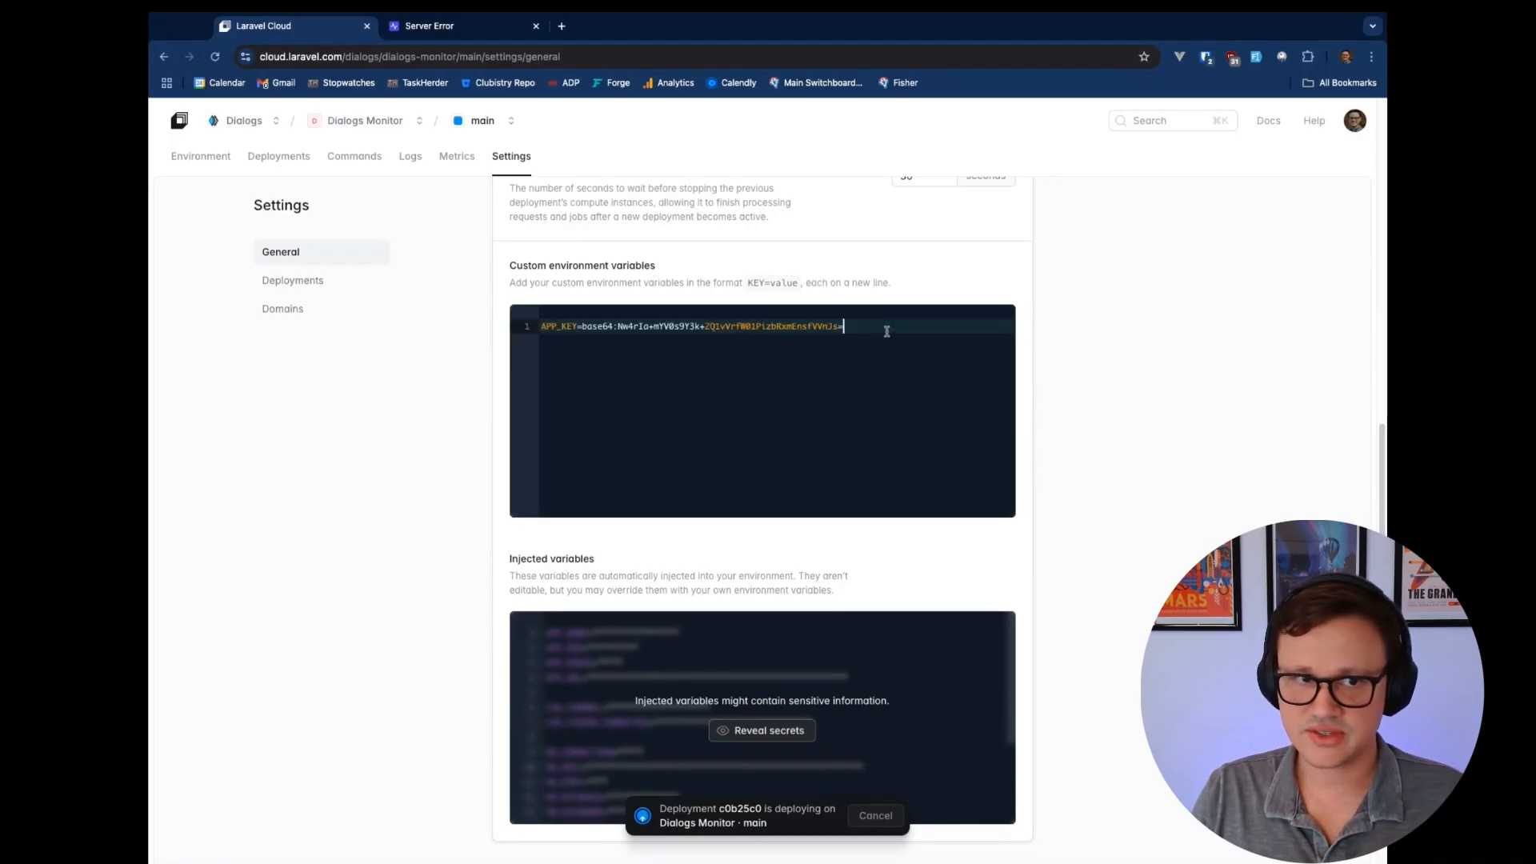
key(super+a)
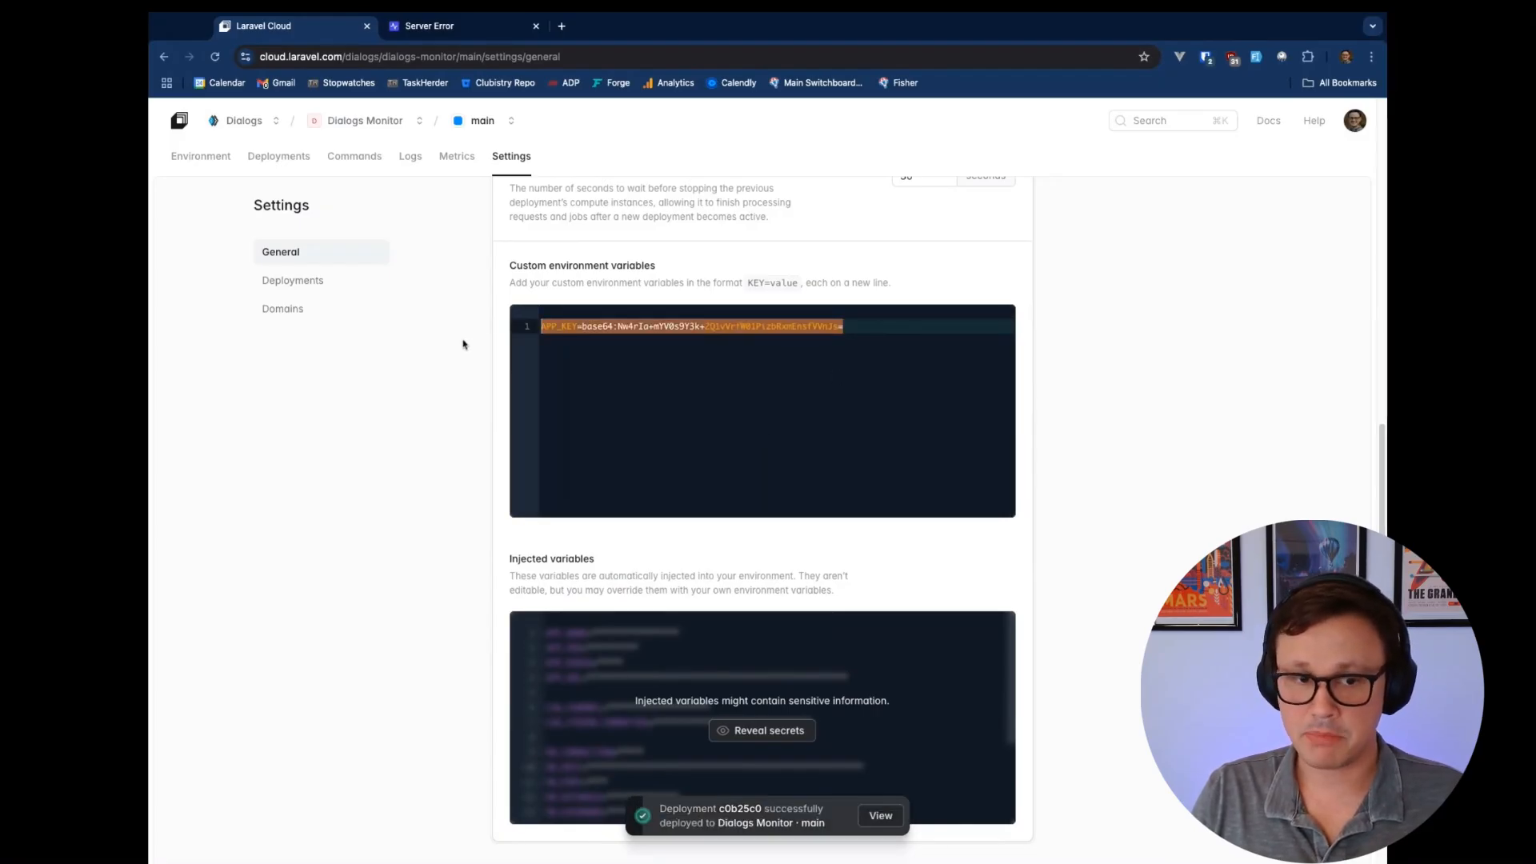
scroll(463, 344, down, 2)
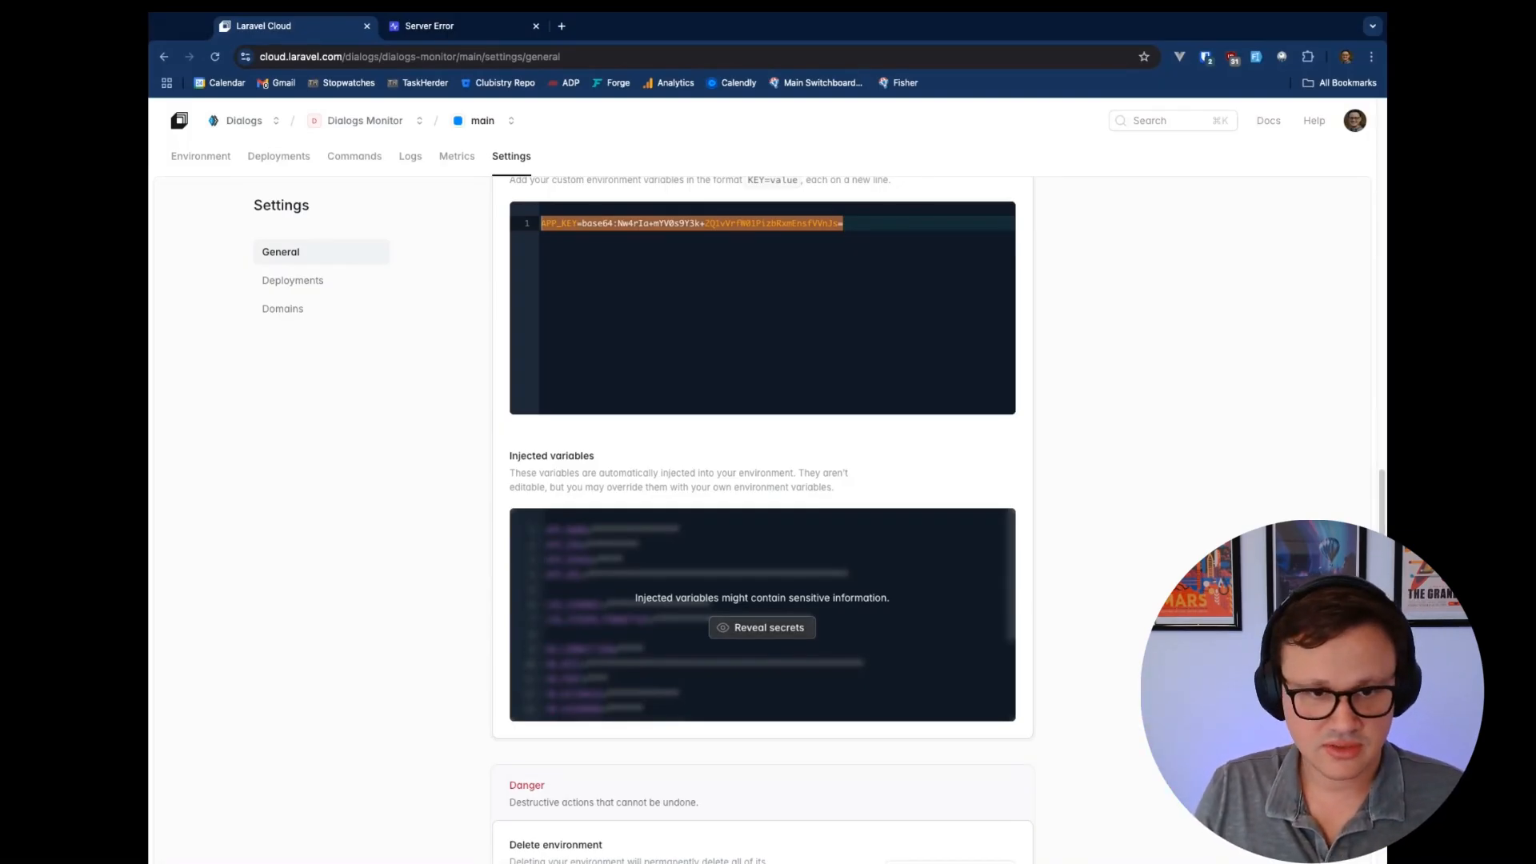
click(762, 628)
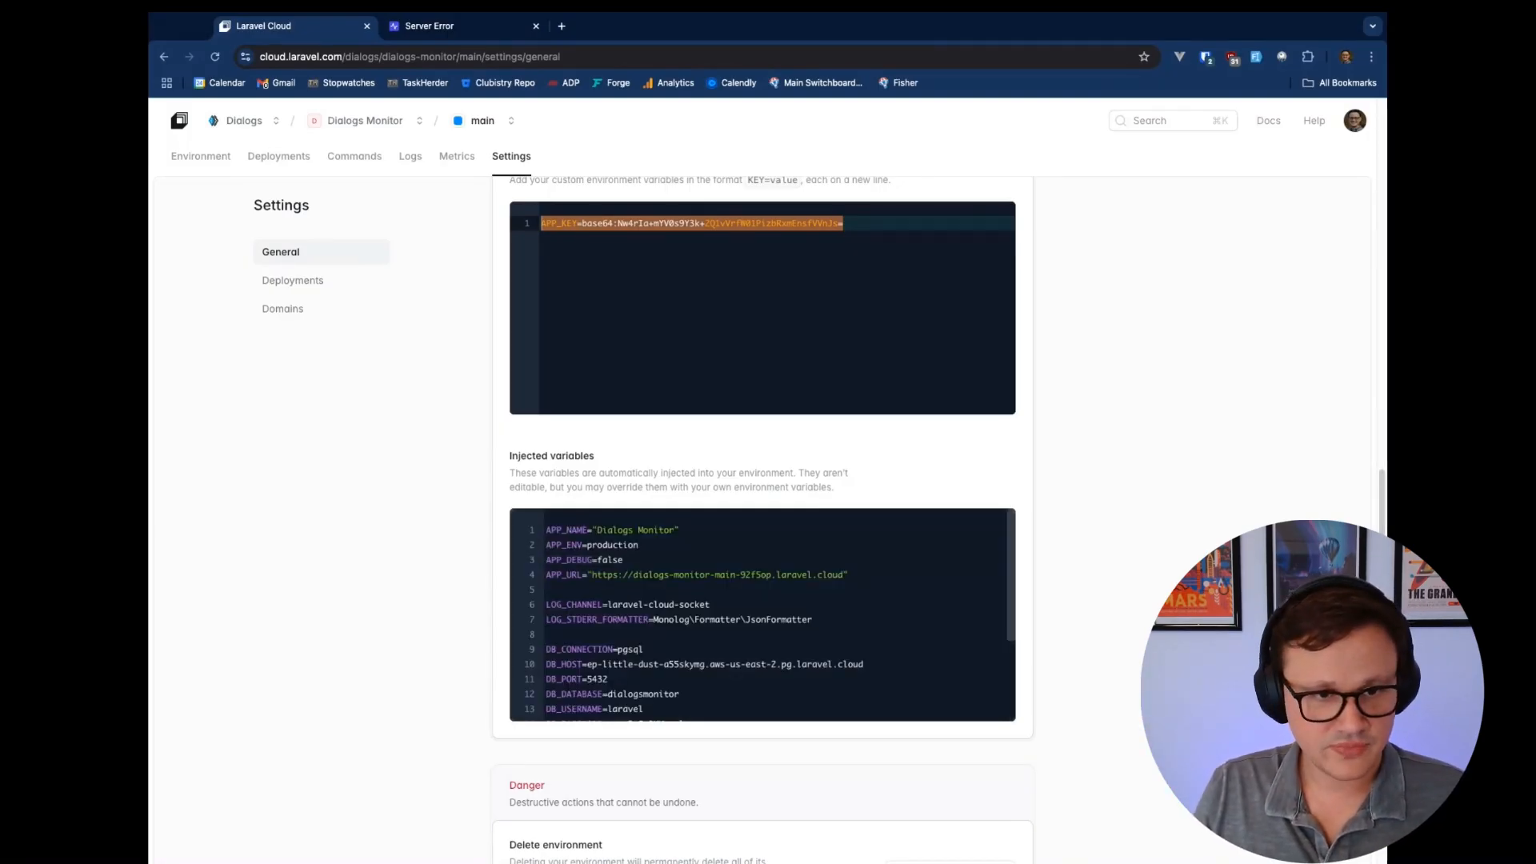
triple_click(549, 530)
scroll(680, 587, down, 3)
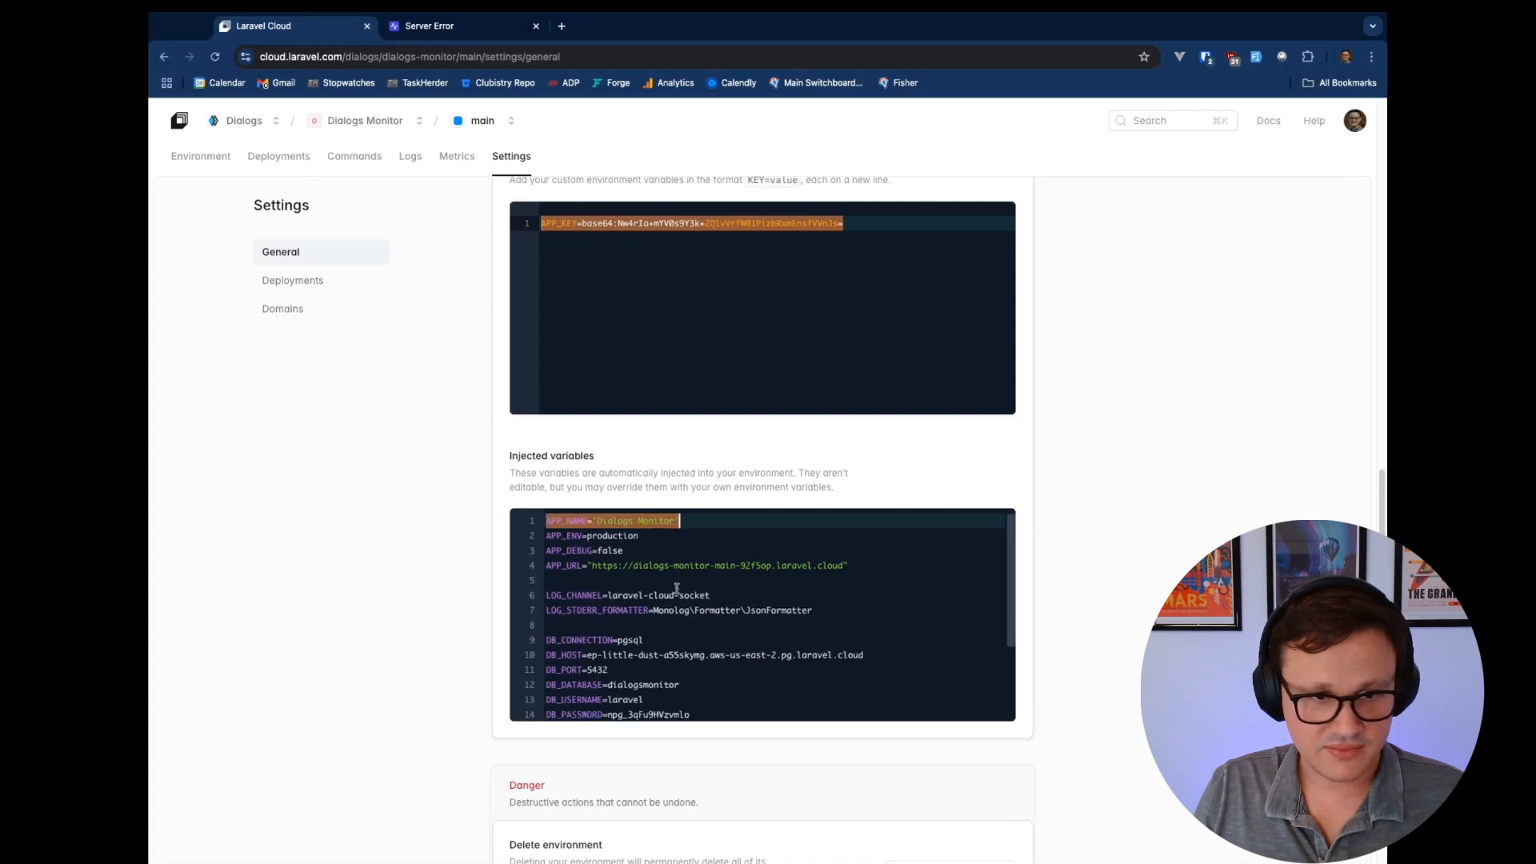
click(547, 604)
key(shift+Down)
key(shift+Down)
key(shift+Down)
key(shift+Down)
key(shift+Down)
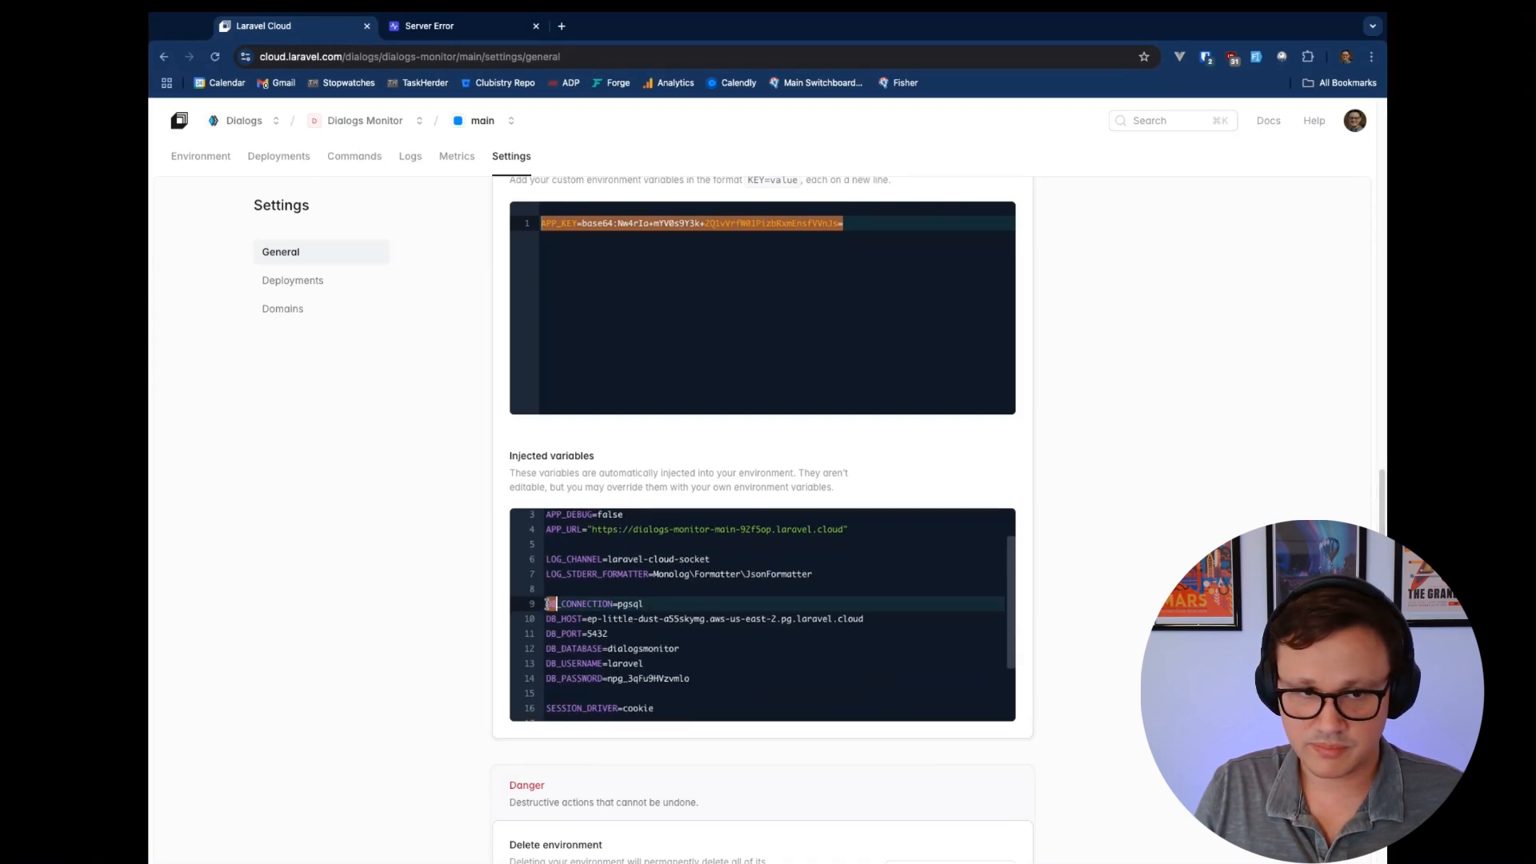
key(shift+End)
click(724, 681)
key(shift+Up)
key(shift+Up)
key(shift+Up)
key(shift+Up)
key(shift+Up)
key(shift+Home)
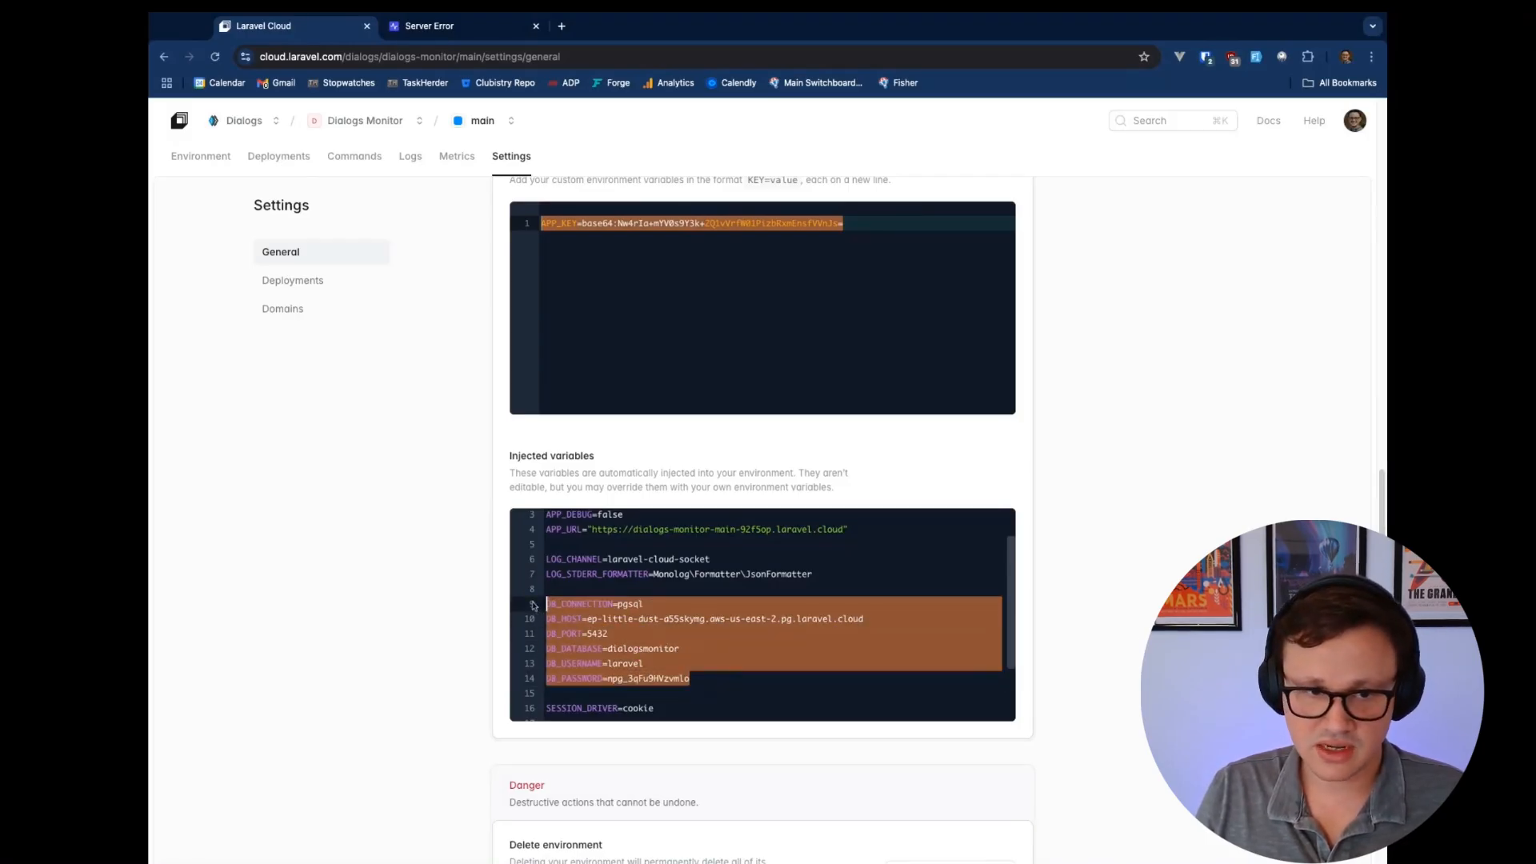
scroll(722, 593, down, 3)
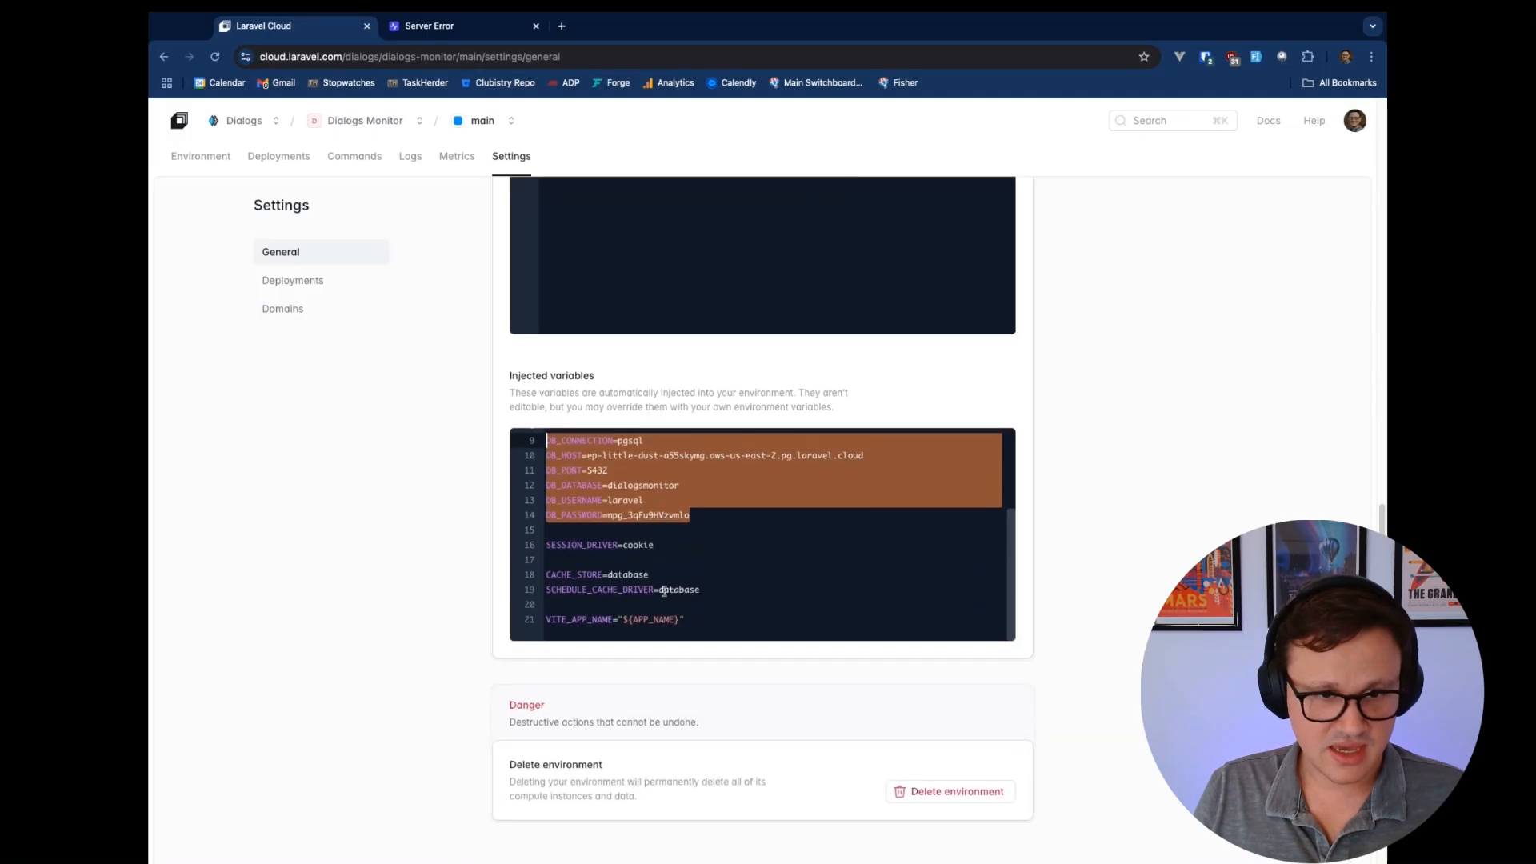
click(723, 593)
key(shift+Up)
key(shift+Up)
scroll(614, 522, up, 1)
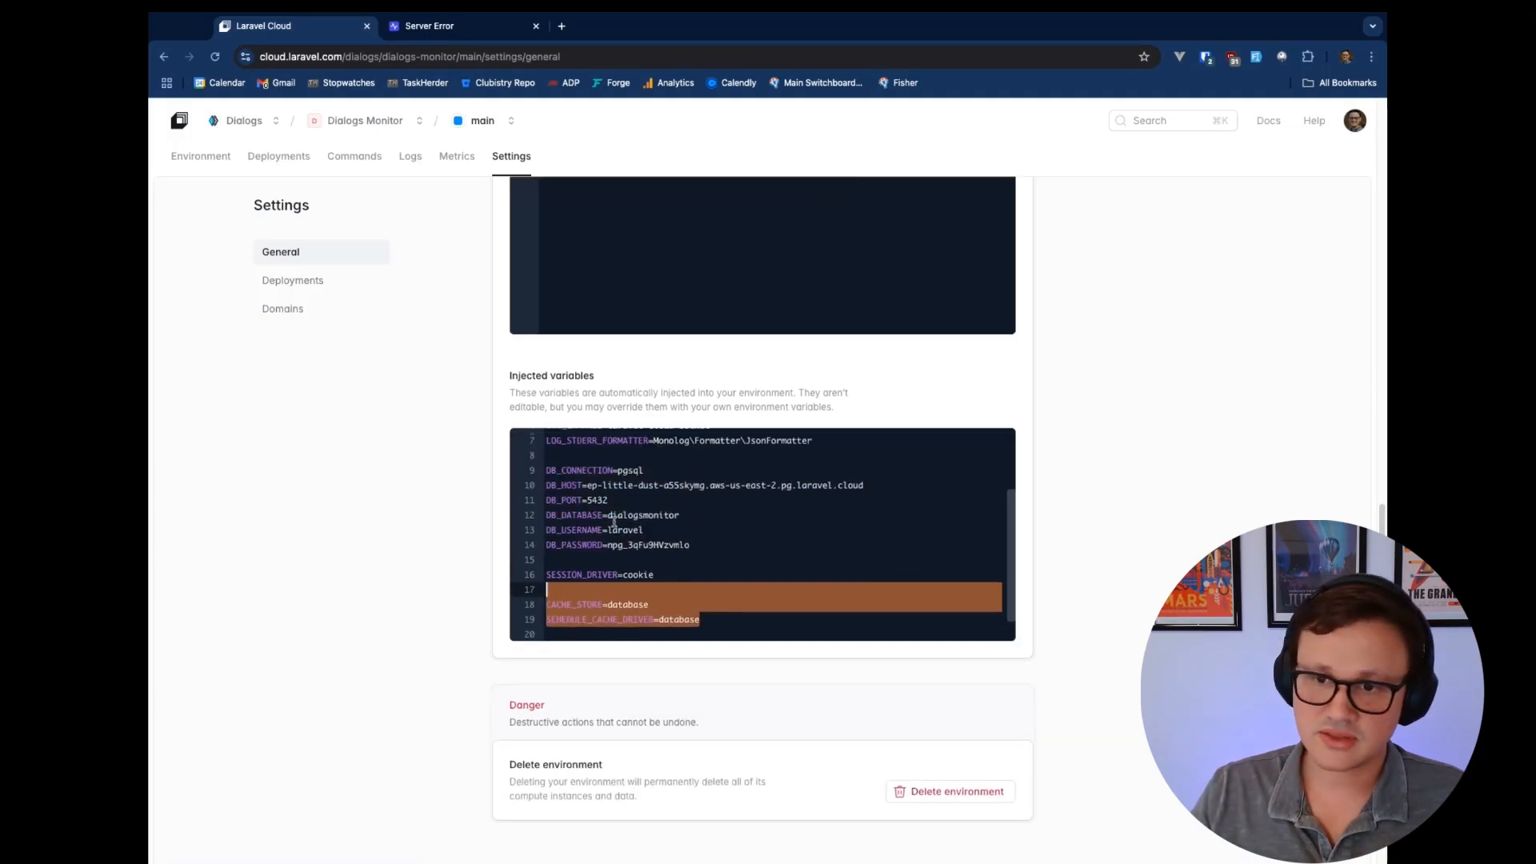
scroll(614, 522, down, 1)
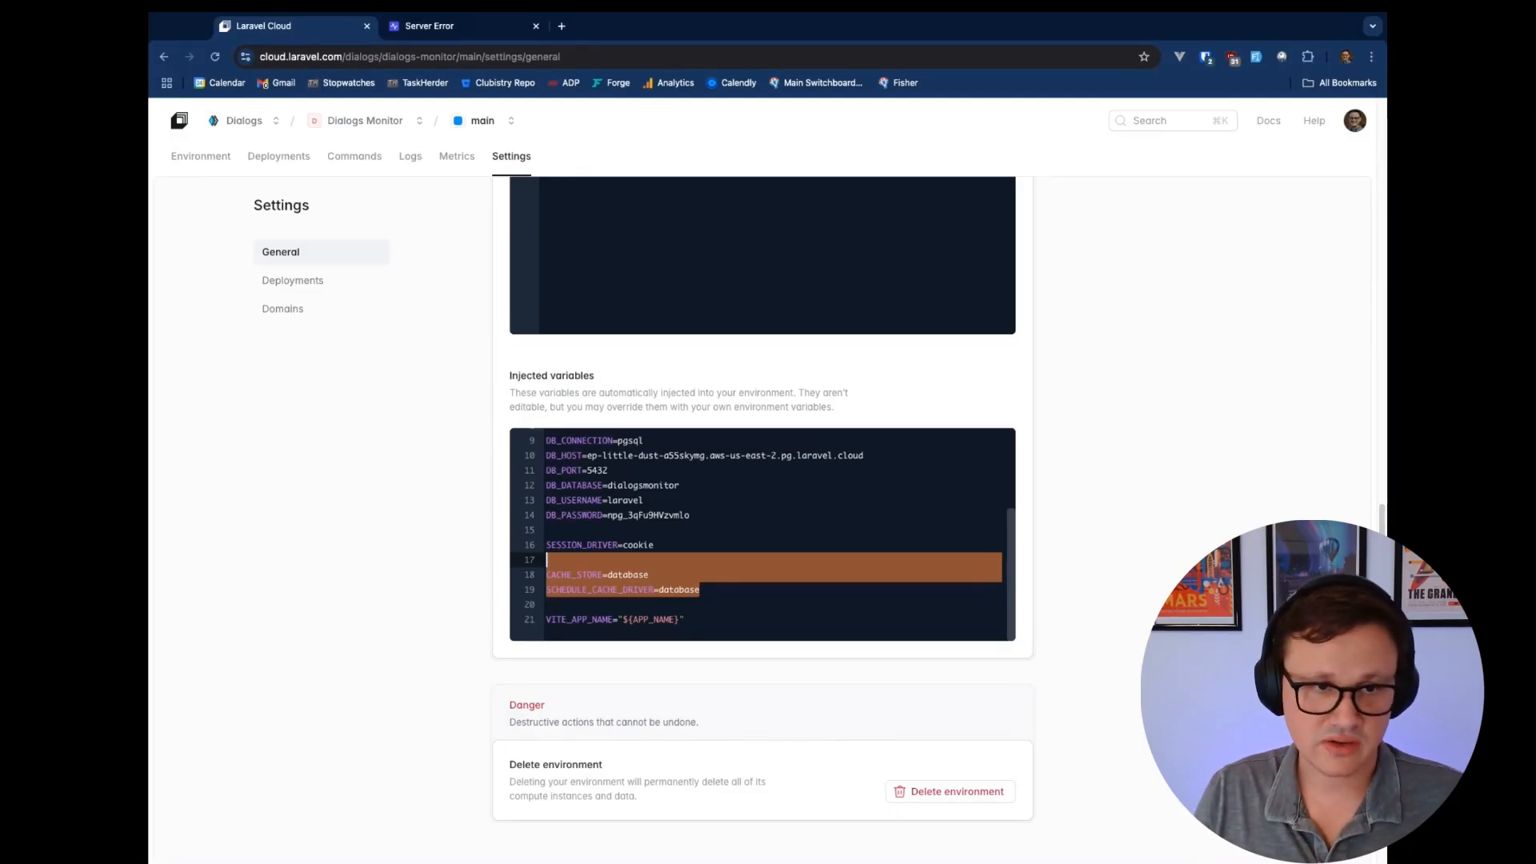
scroll(450, 518, up, 12)
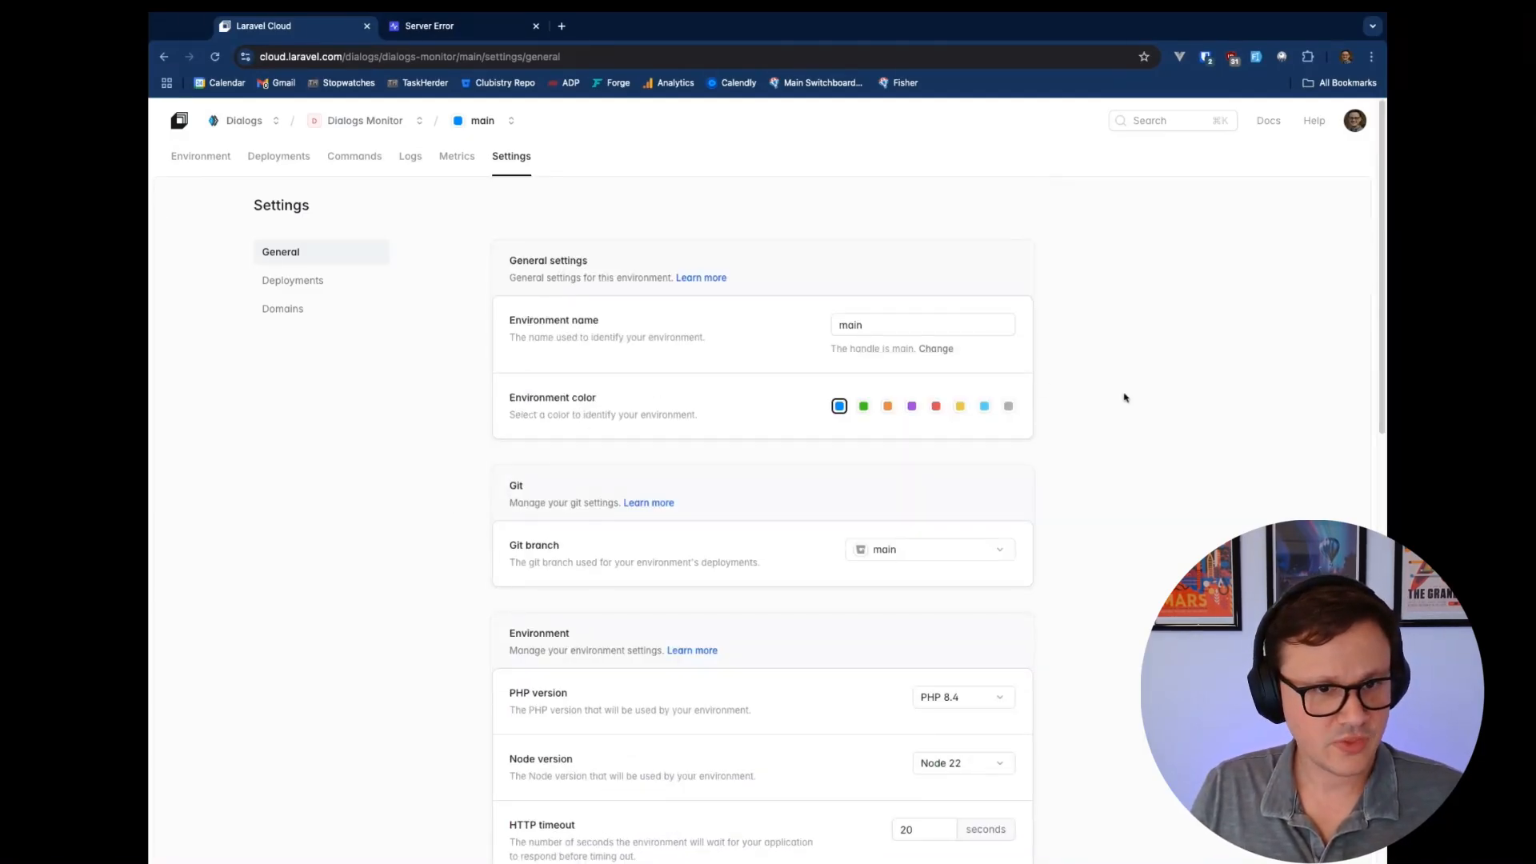
click(964, 555)
click(1135, 518)
scroll(1134, 519, down, 3)
scroll(1135, 518, up, 3)
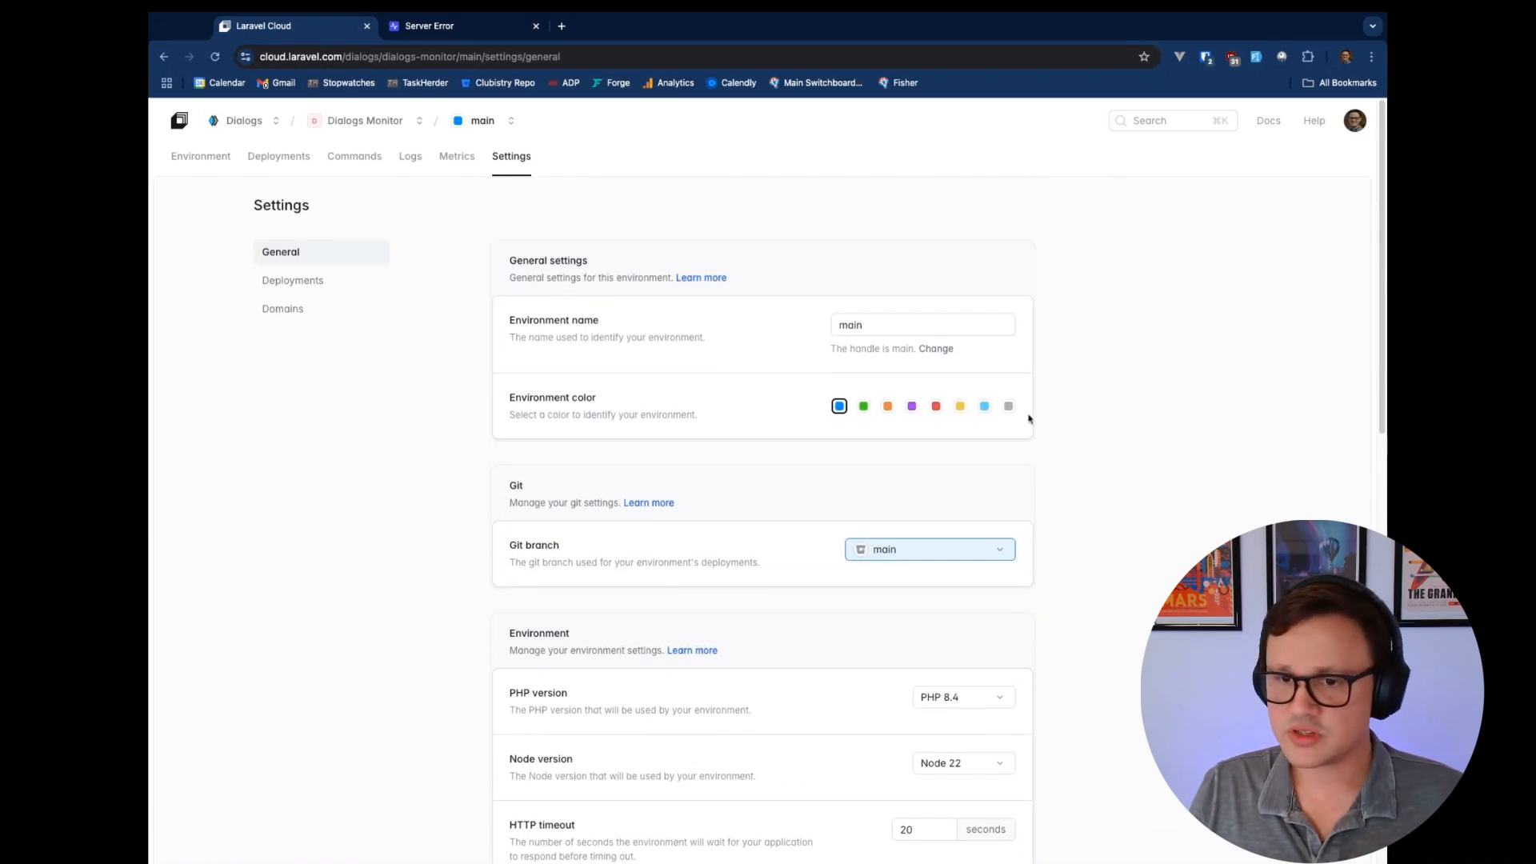
click(212, 164)
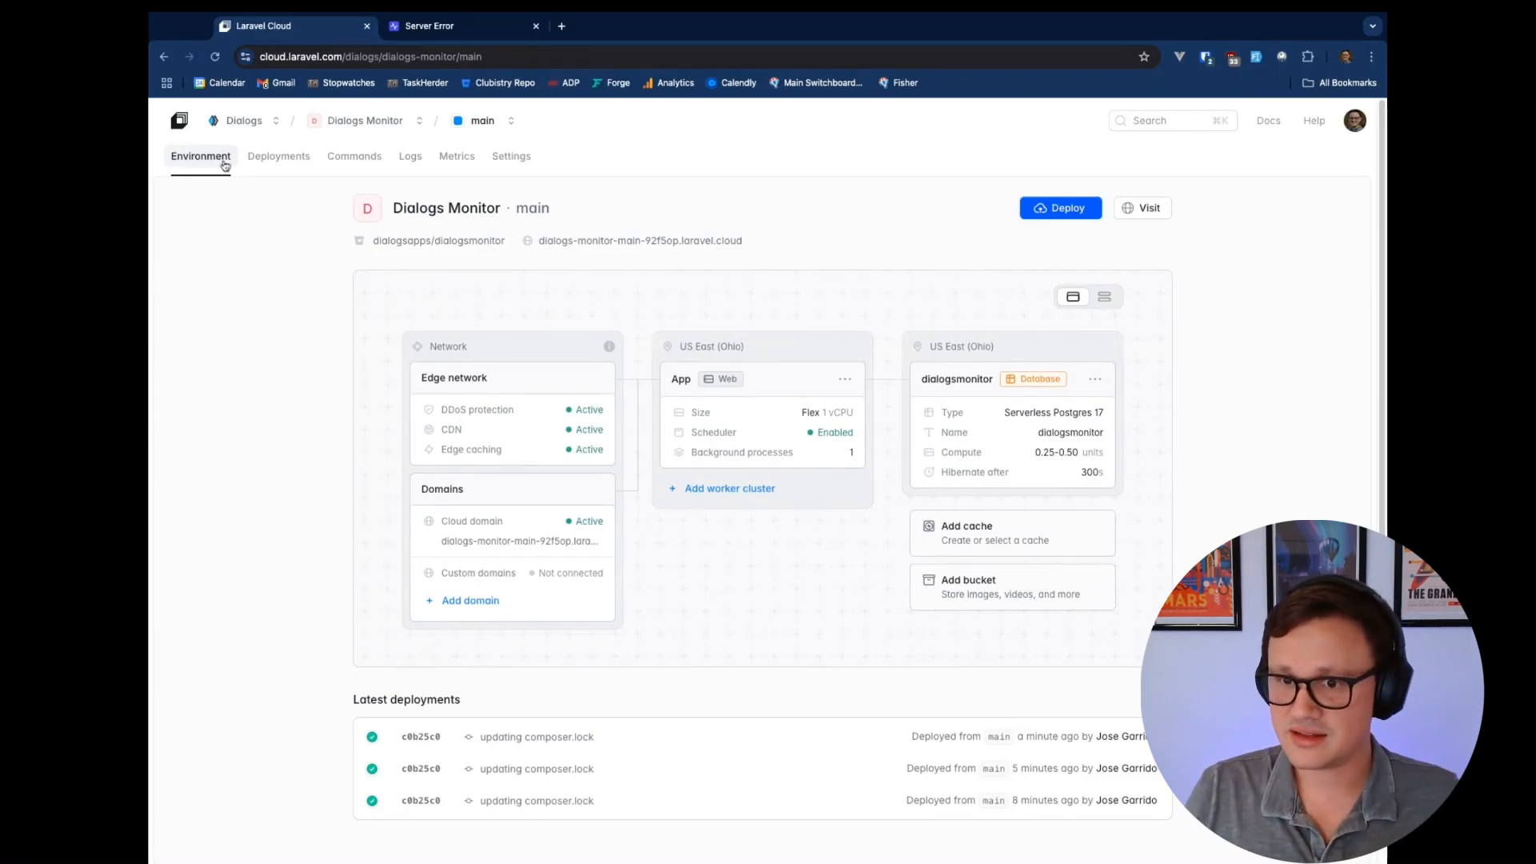
Select the dialogs-monitor-main-92f5op.laravel.cloud domain and visit the live Dialogs Monitor site
triple_click(789, 250)
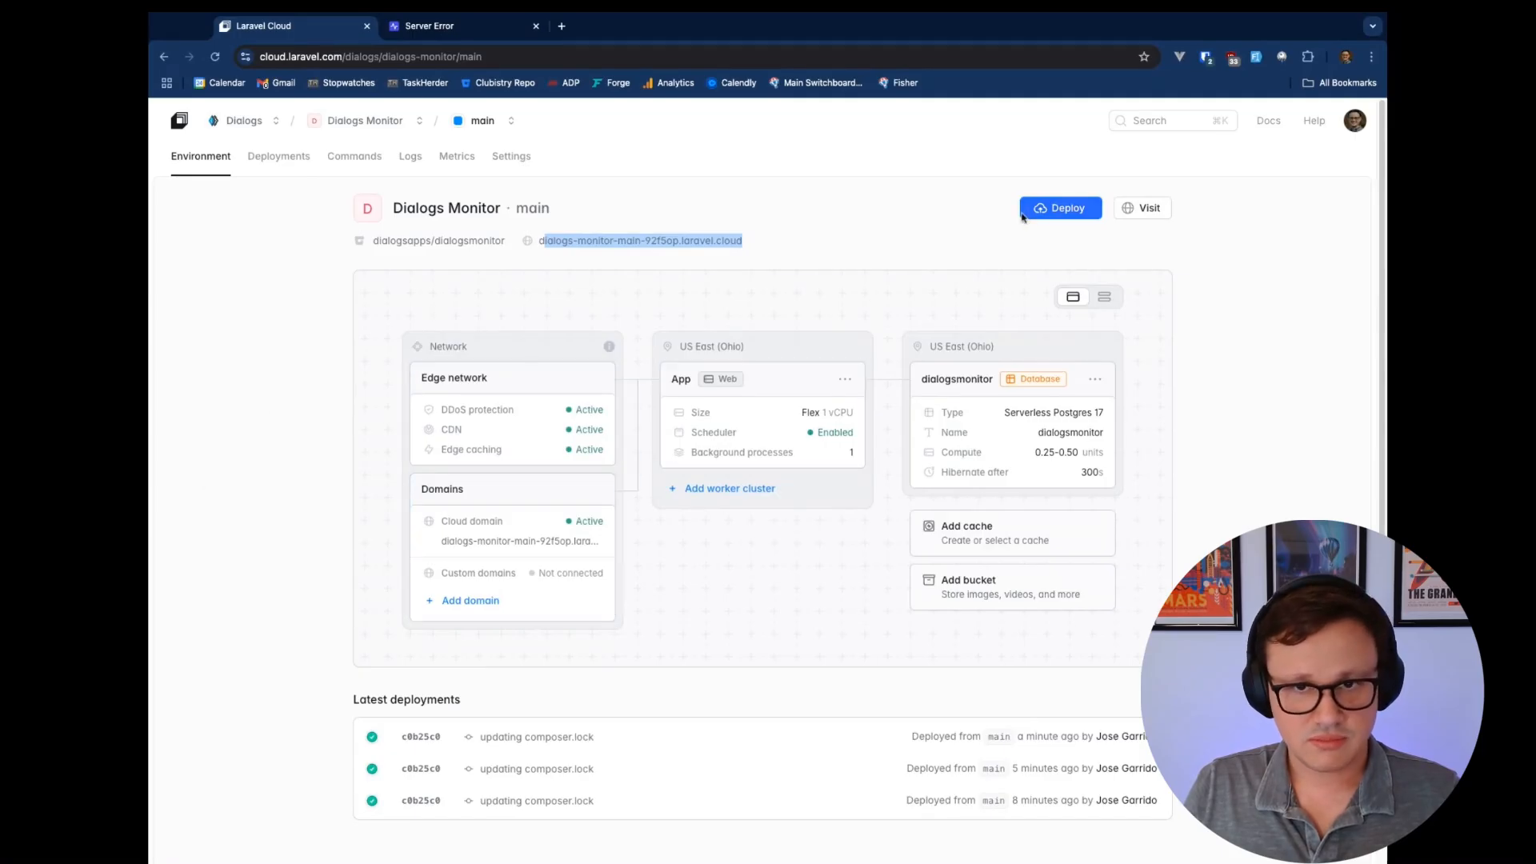
click(1147, 210)
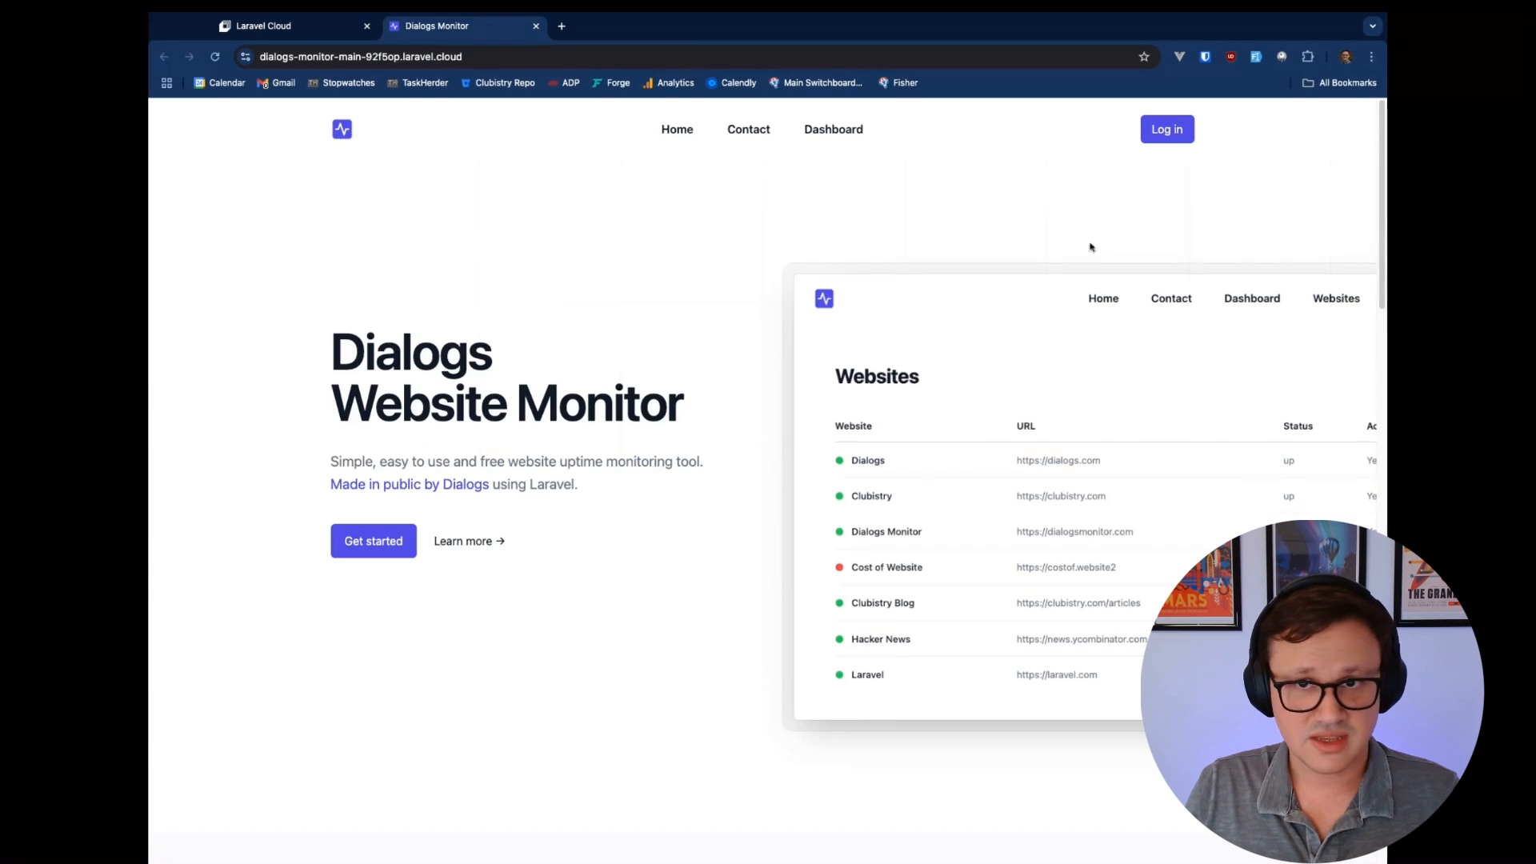
Register a new account with an email address and confirmed password, accepting the terms
click(1172, 132)
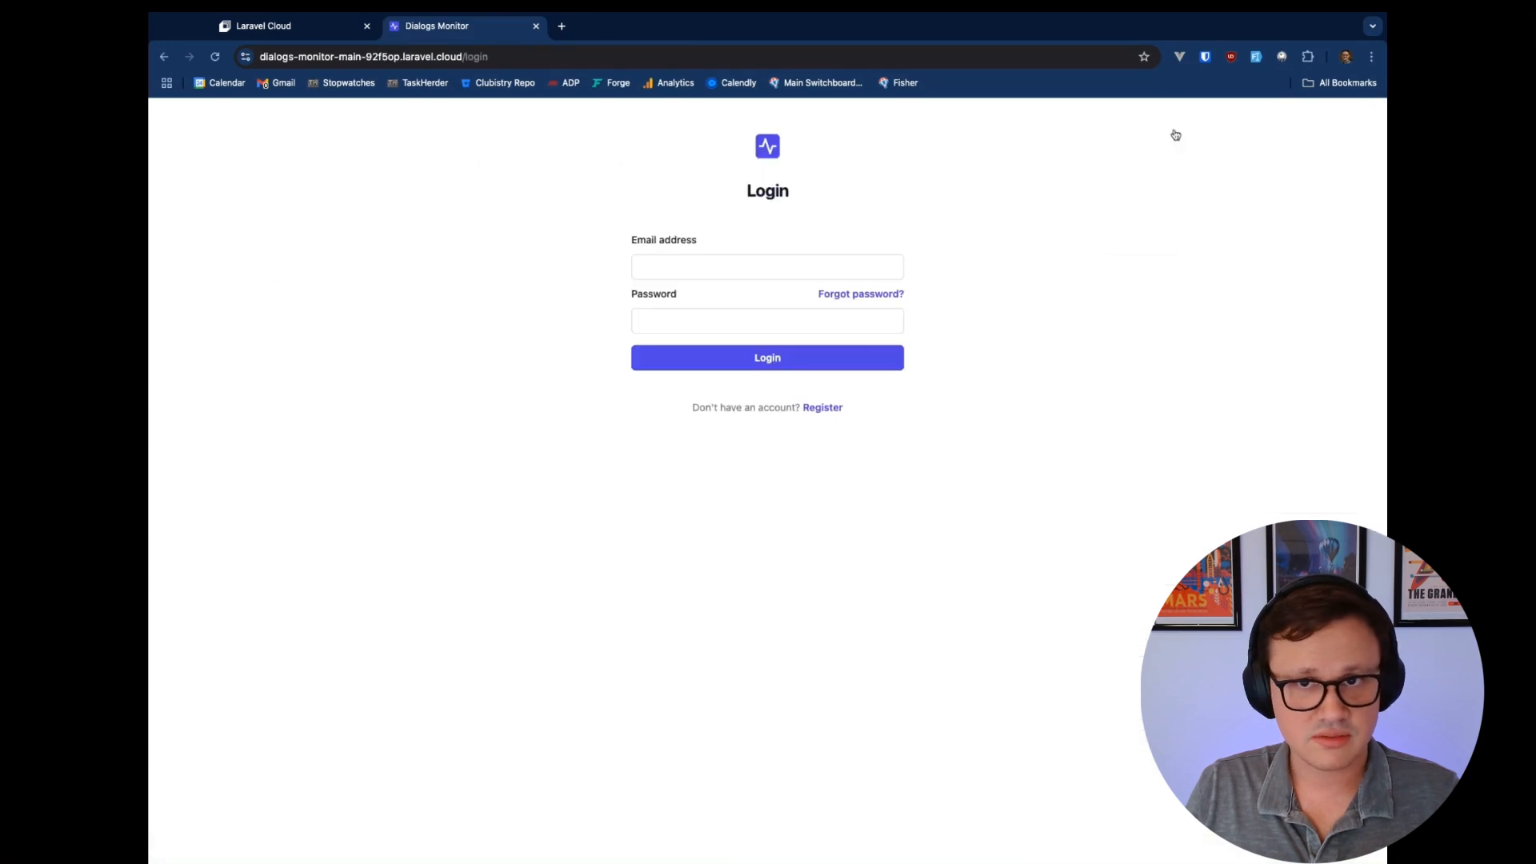
click(821, 409)
click(747, 269)
key(Tab)
text(password1)
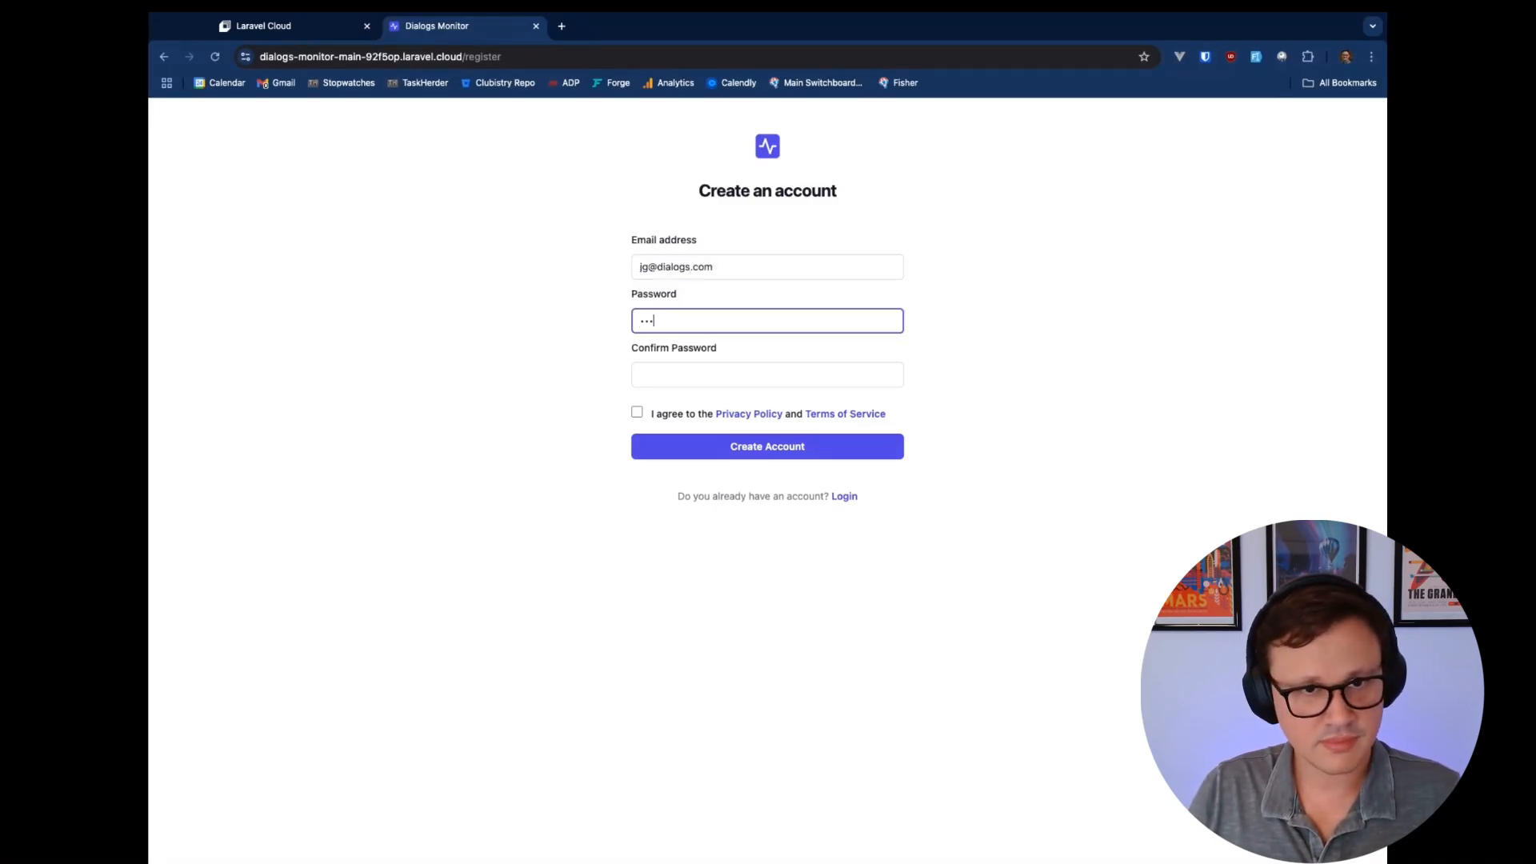
key(Tab)
text(password1)
click(676, 415)
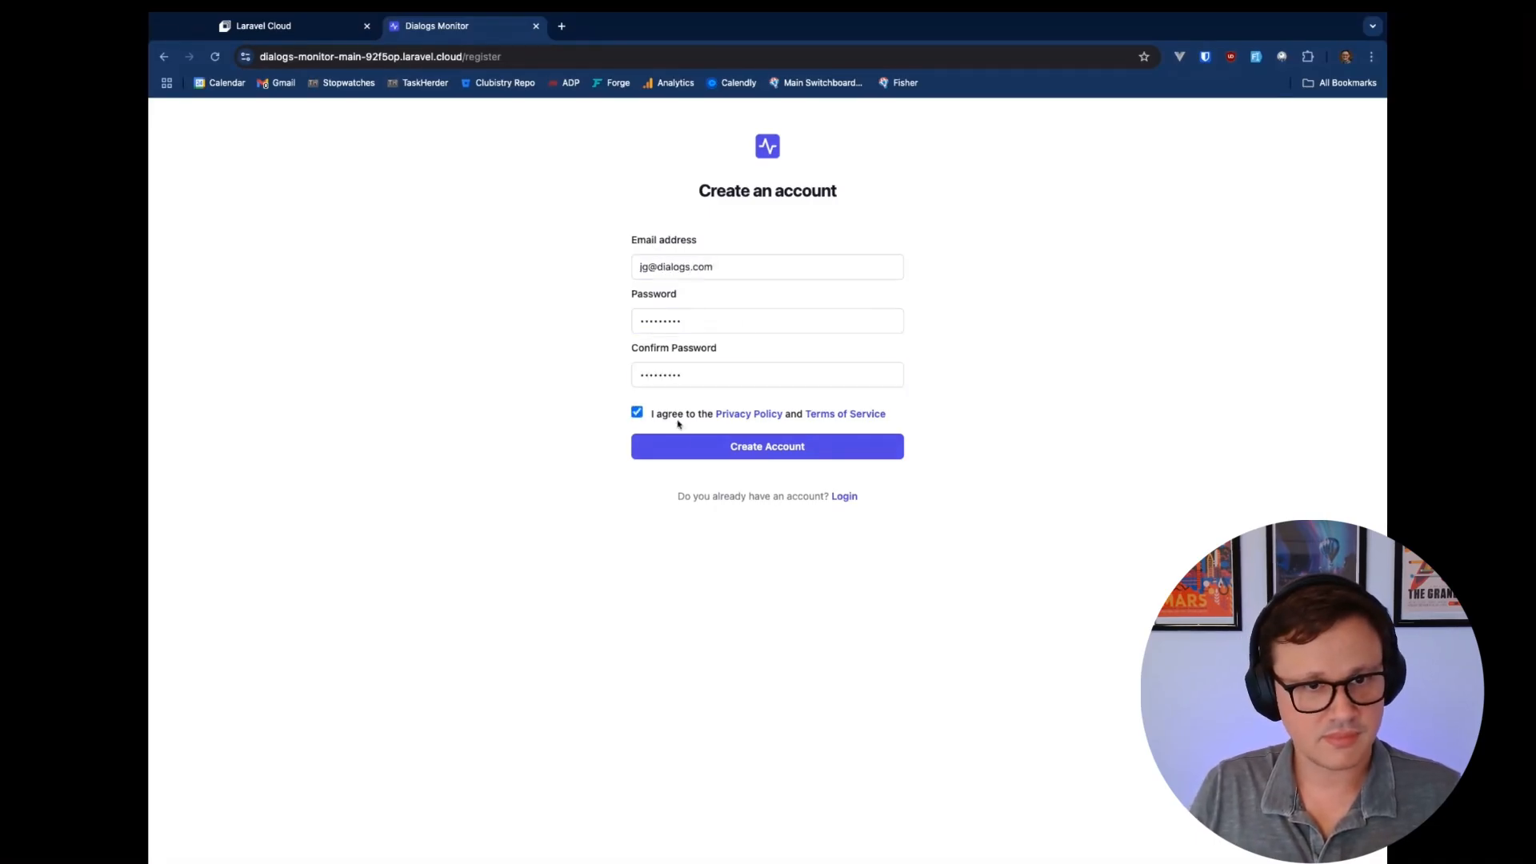
click(694, 446)
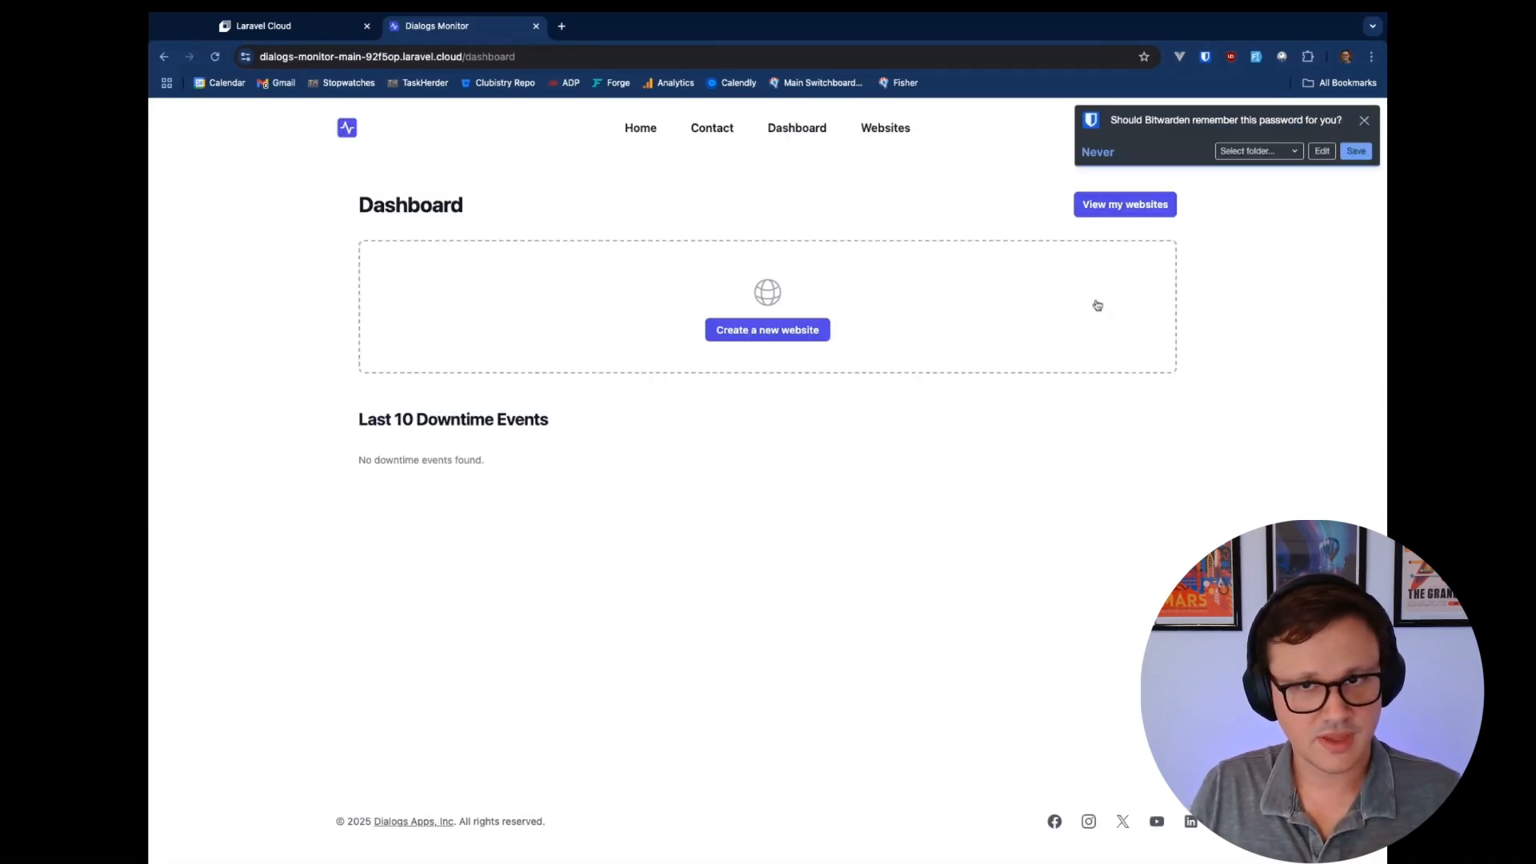
click(1364, 120)
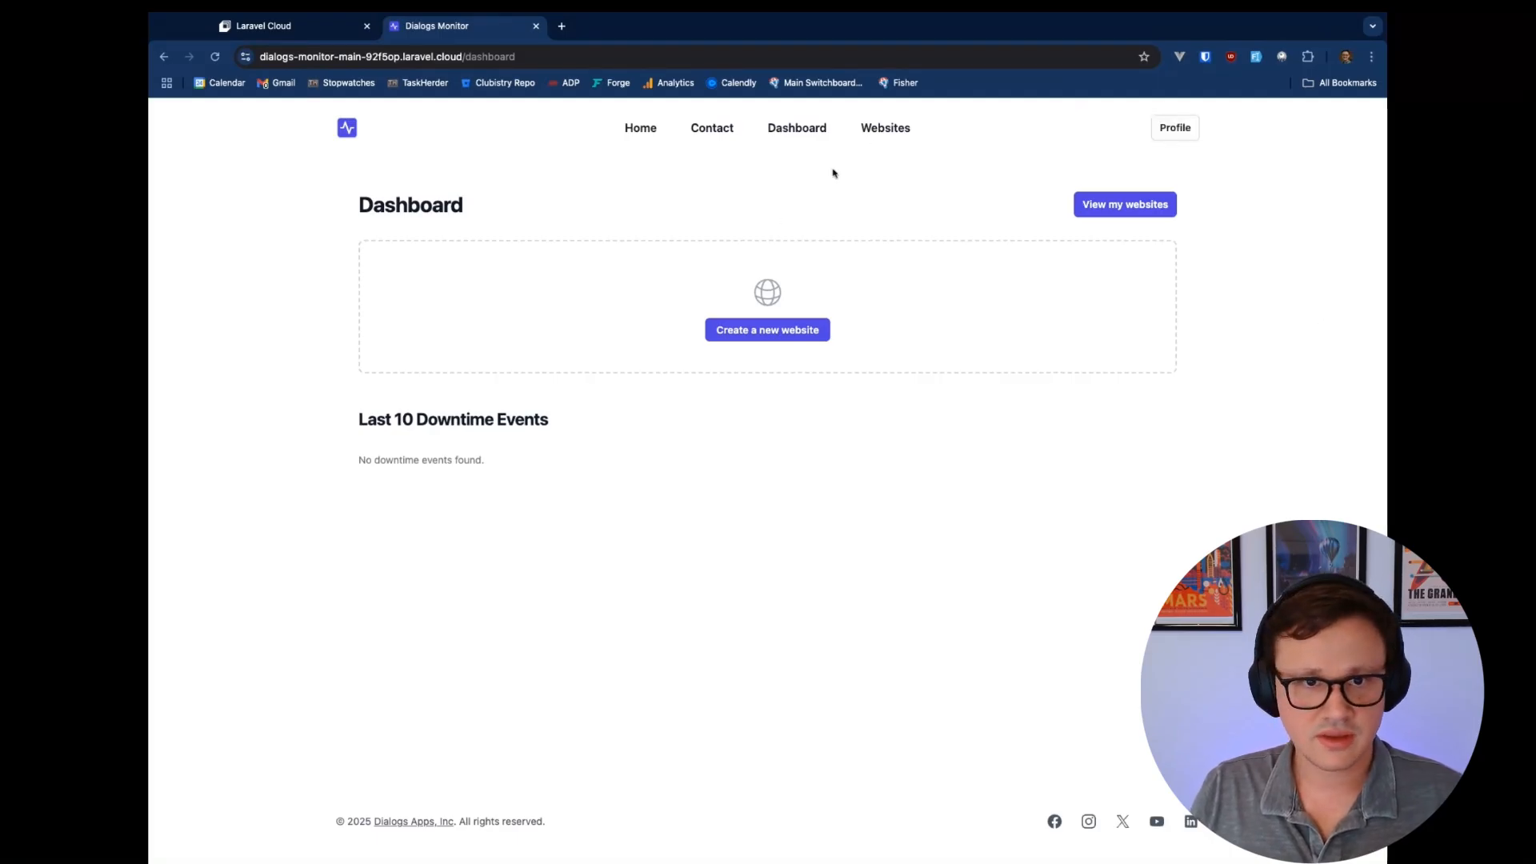
Check the account's email on the Profile page, then open the Add Website form
click(1176, 127)
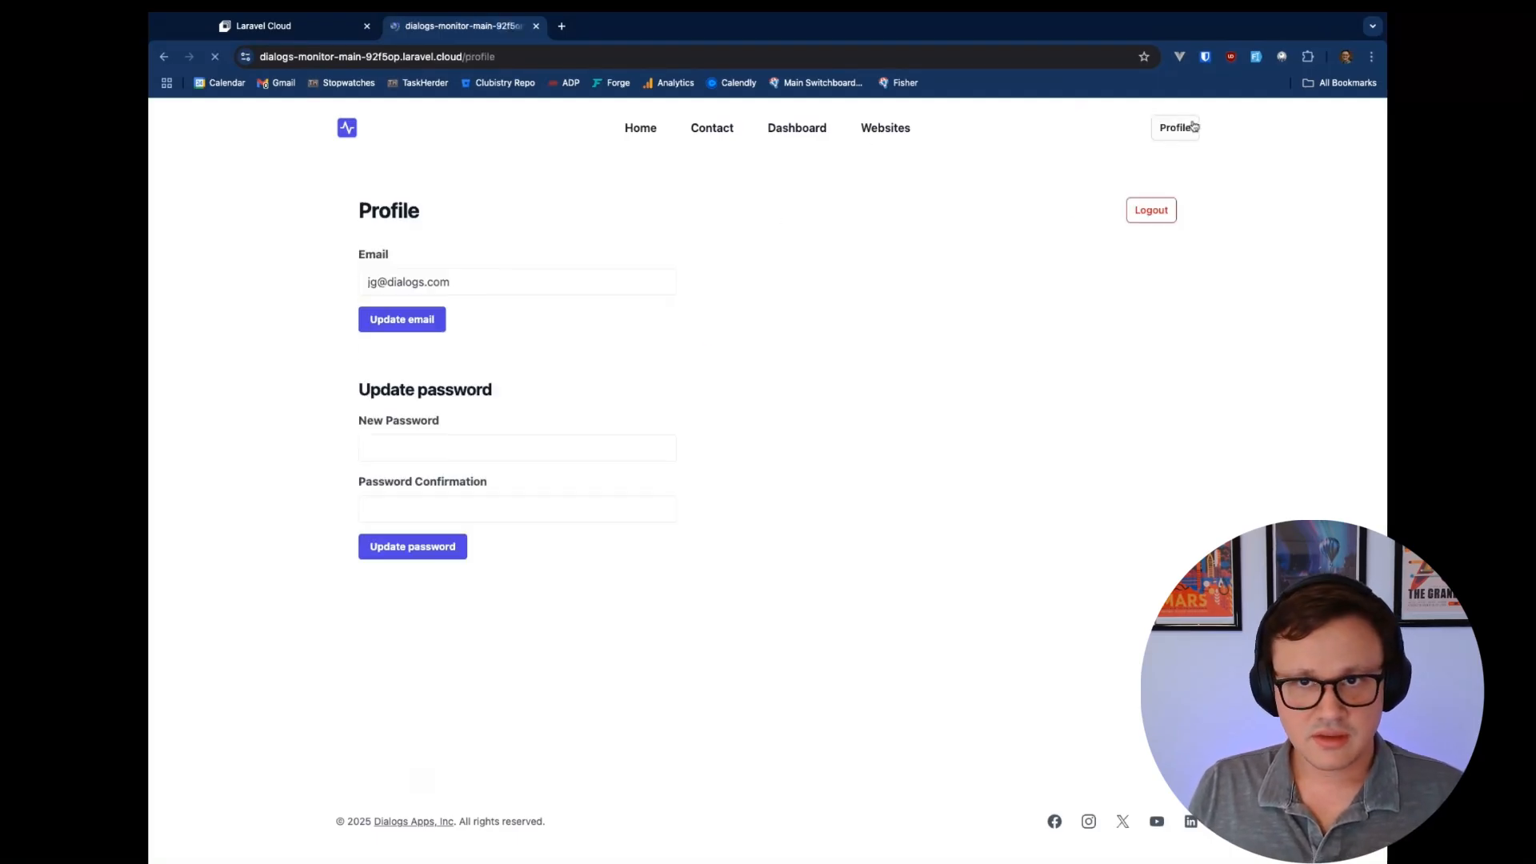
triple_click(477, 277)
click(502, 278)
triple_click(508, 282)
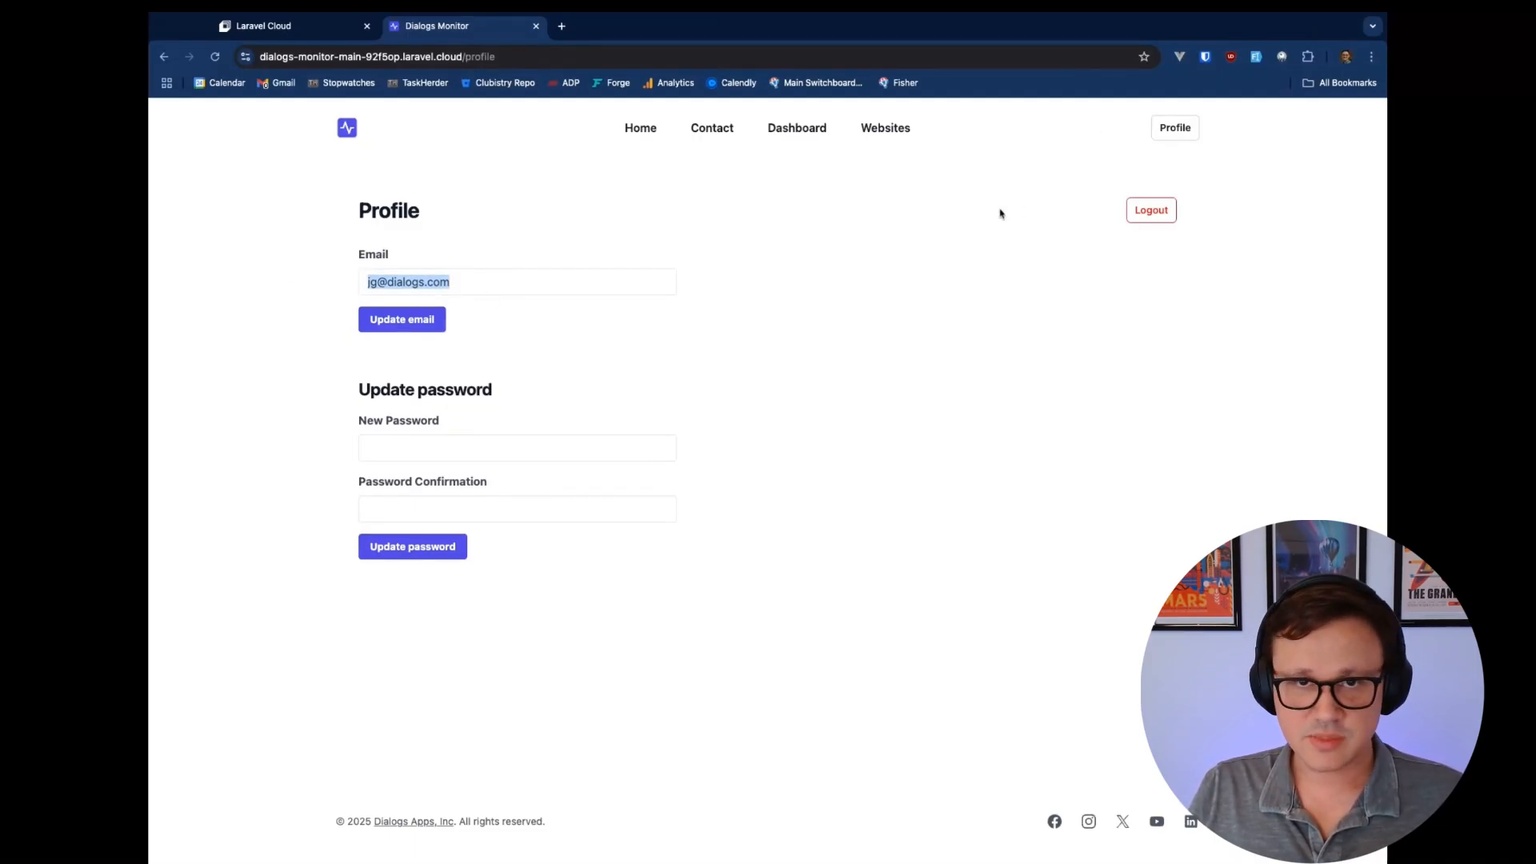
click(881, 132)
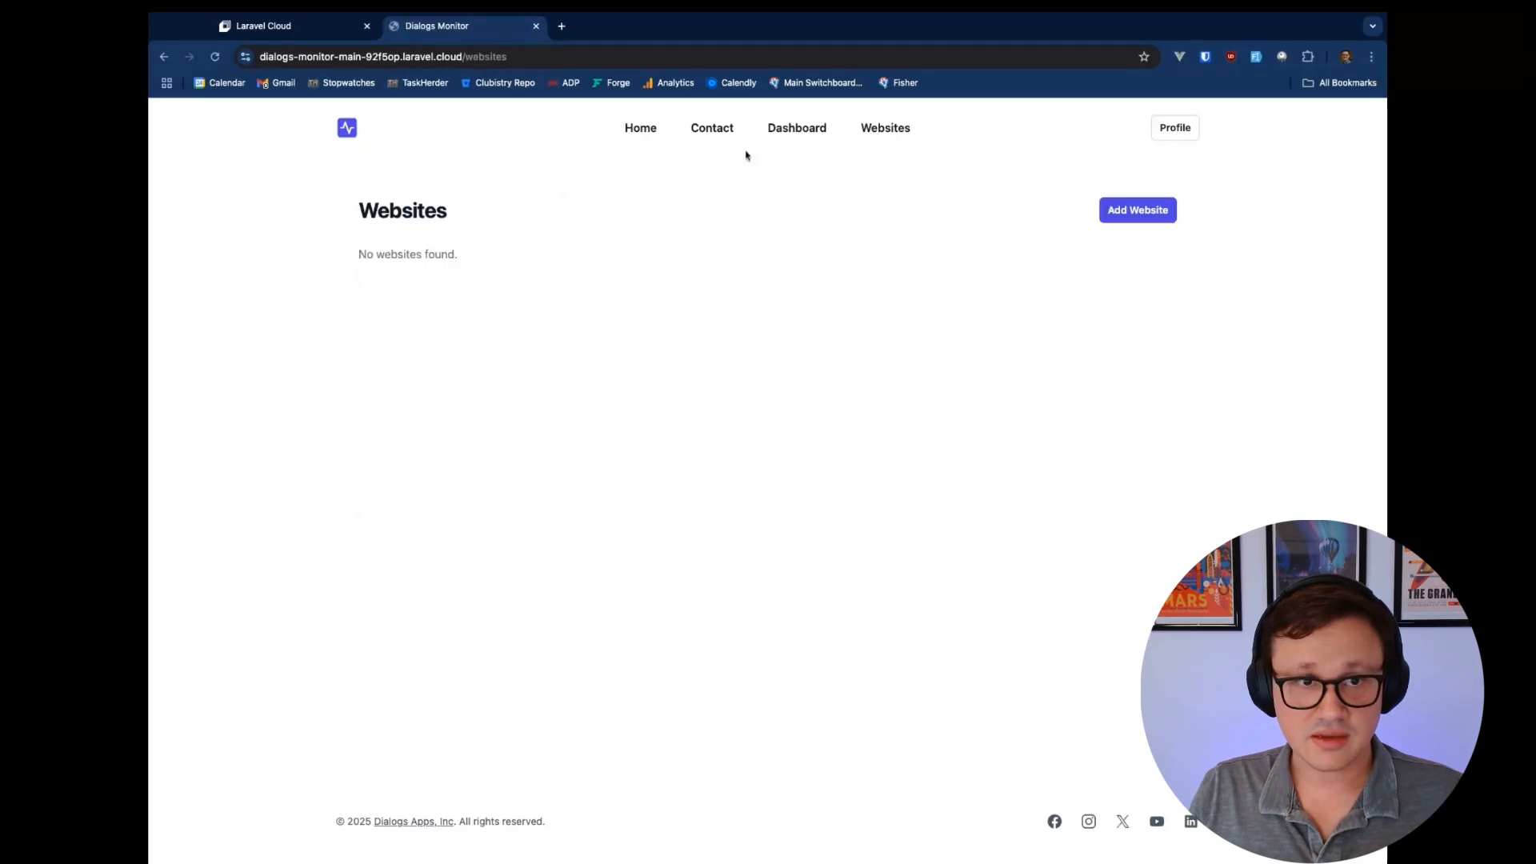
click(1145, 218)
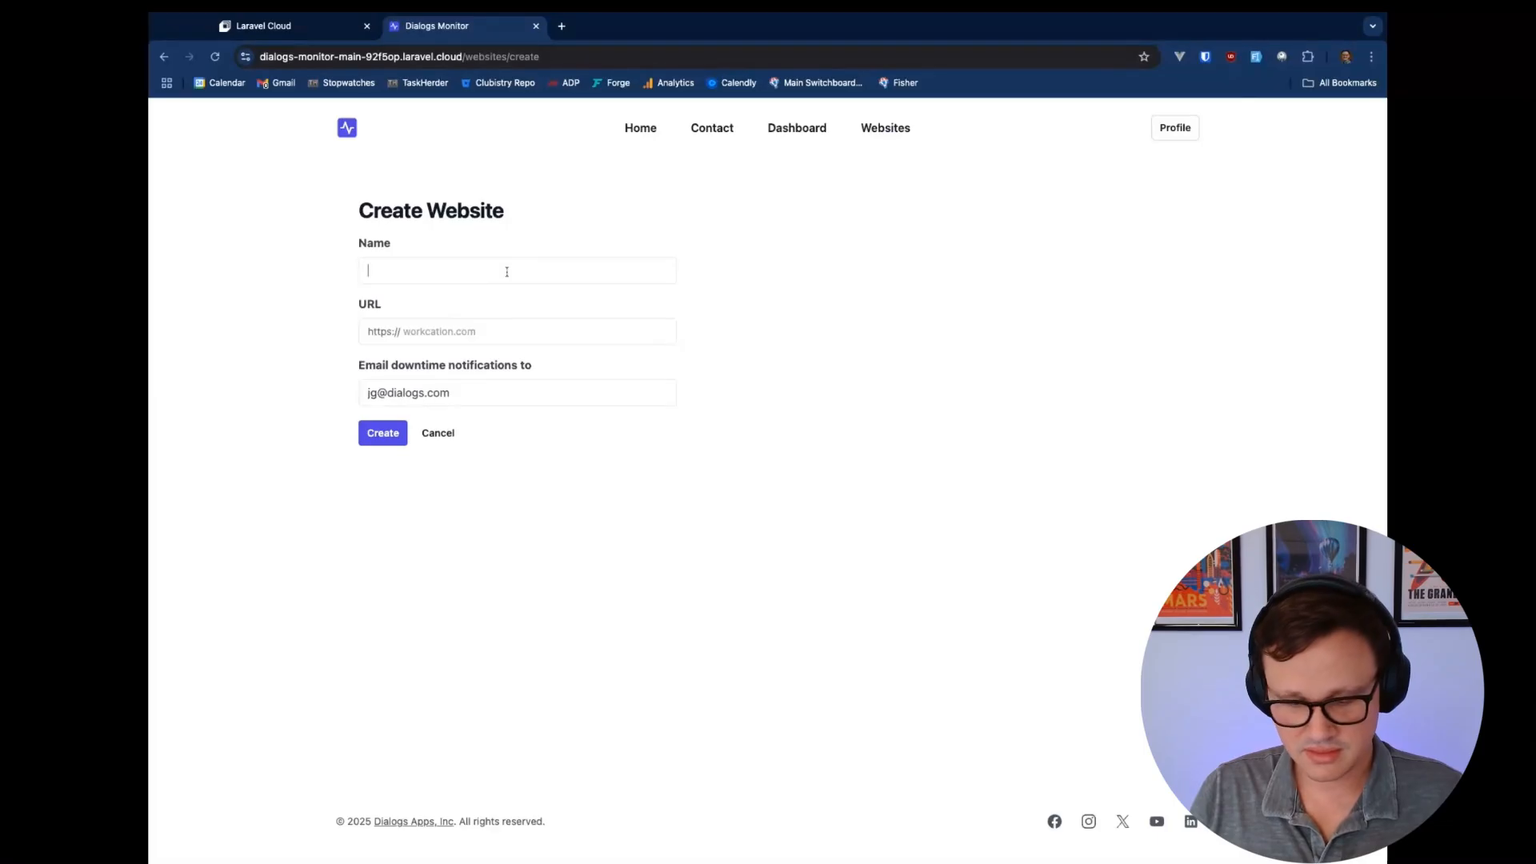
Create the website 'Dialogs' at dialogs.com, view its details, then return to Laravel Cloud
text(Dialogs)
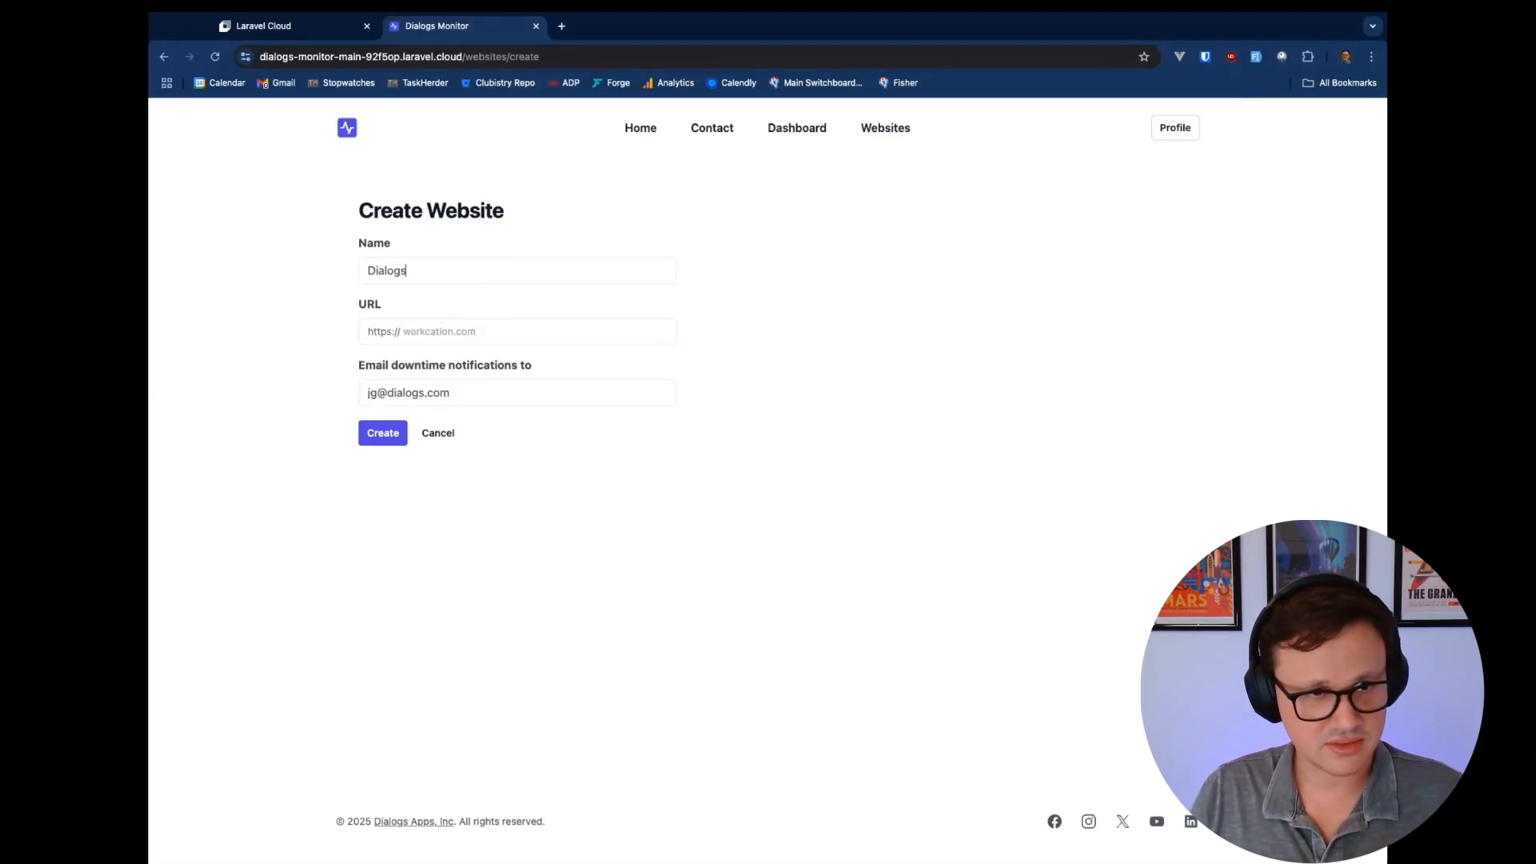
key(Tab)
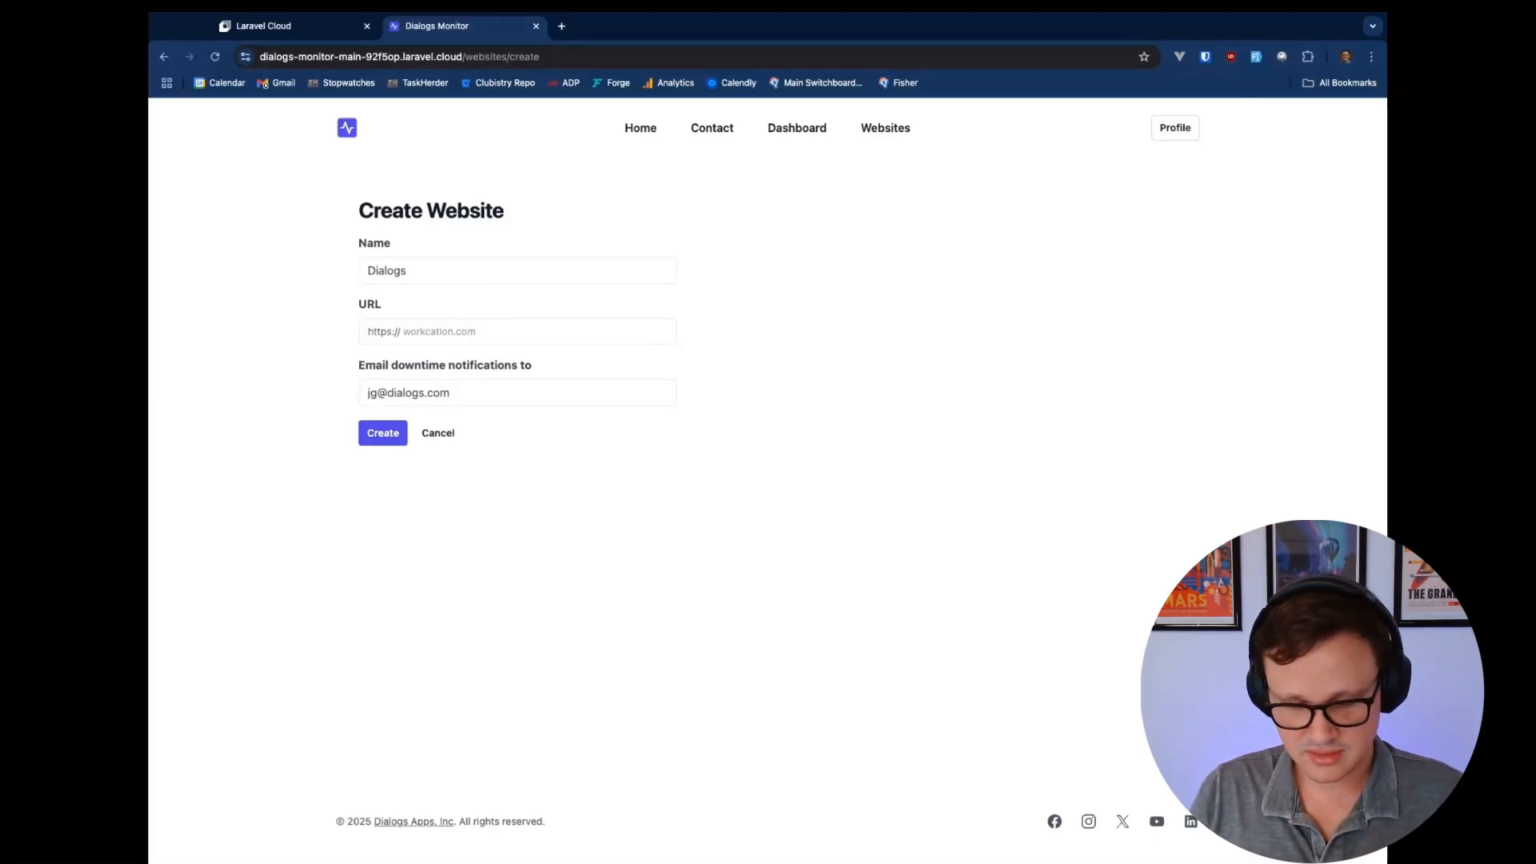
text(dialogs.com)
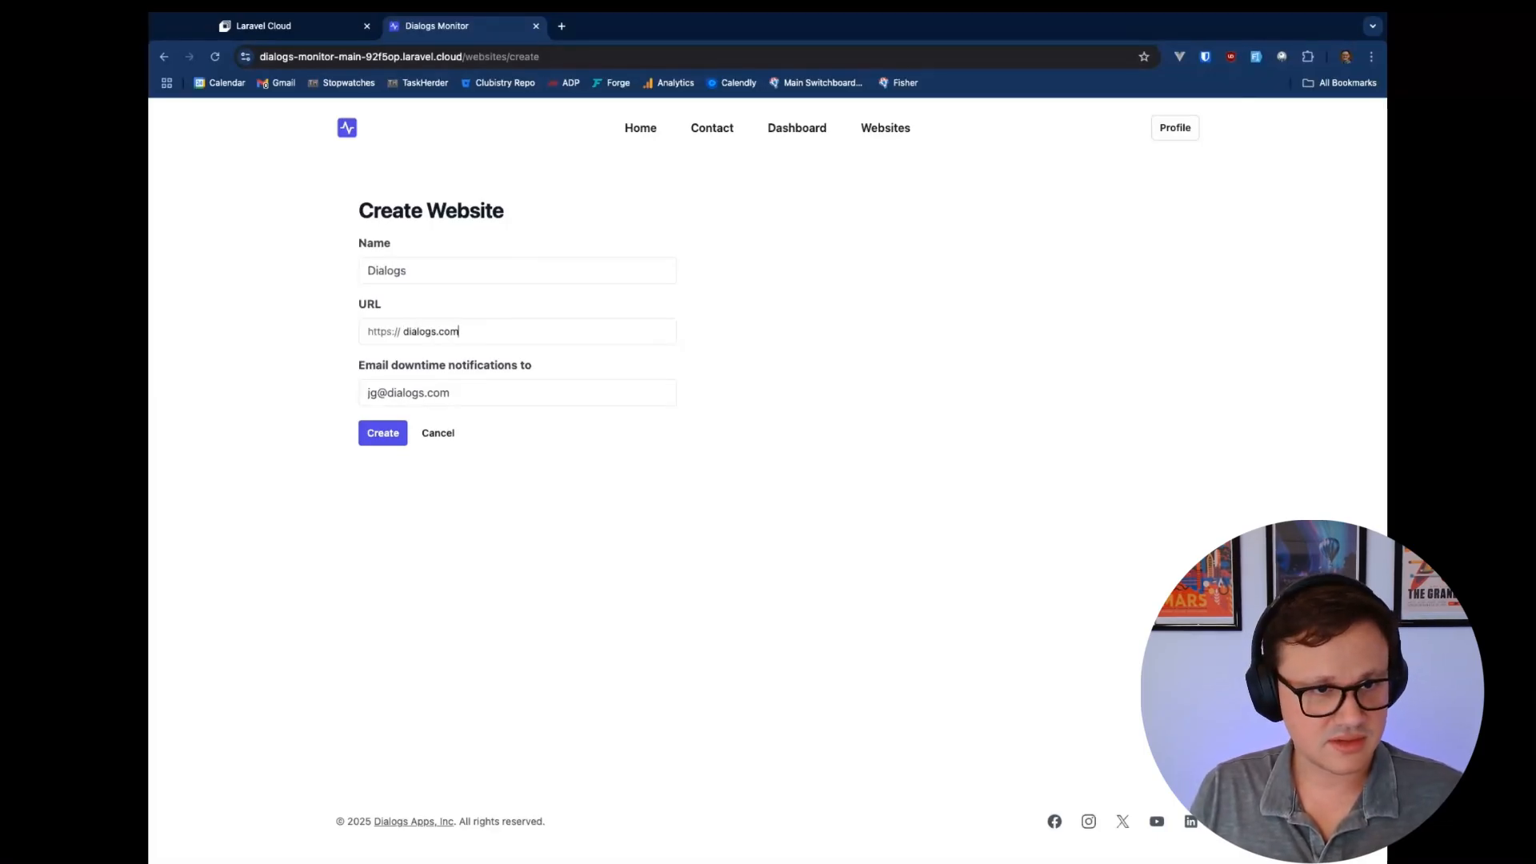
click(384, 438)
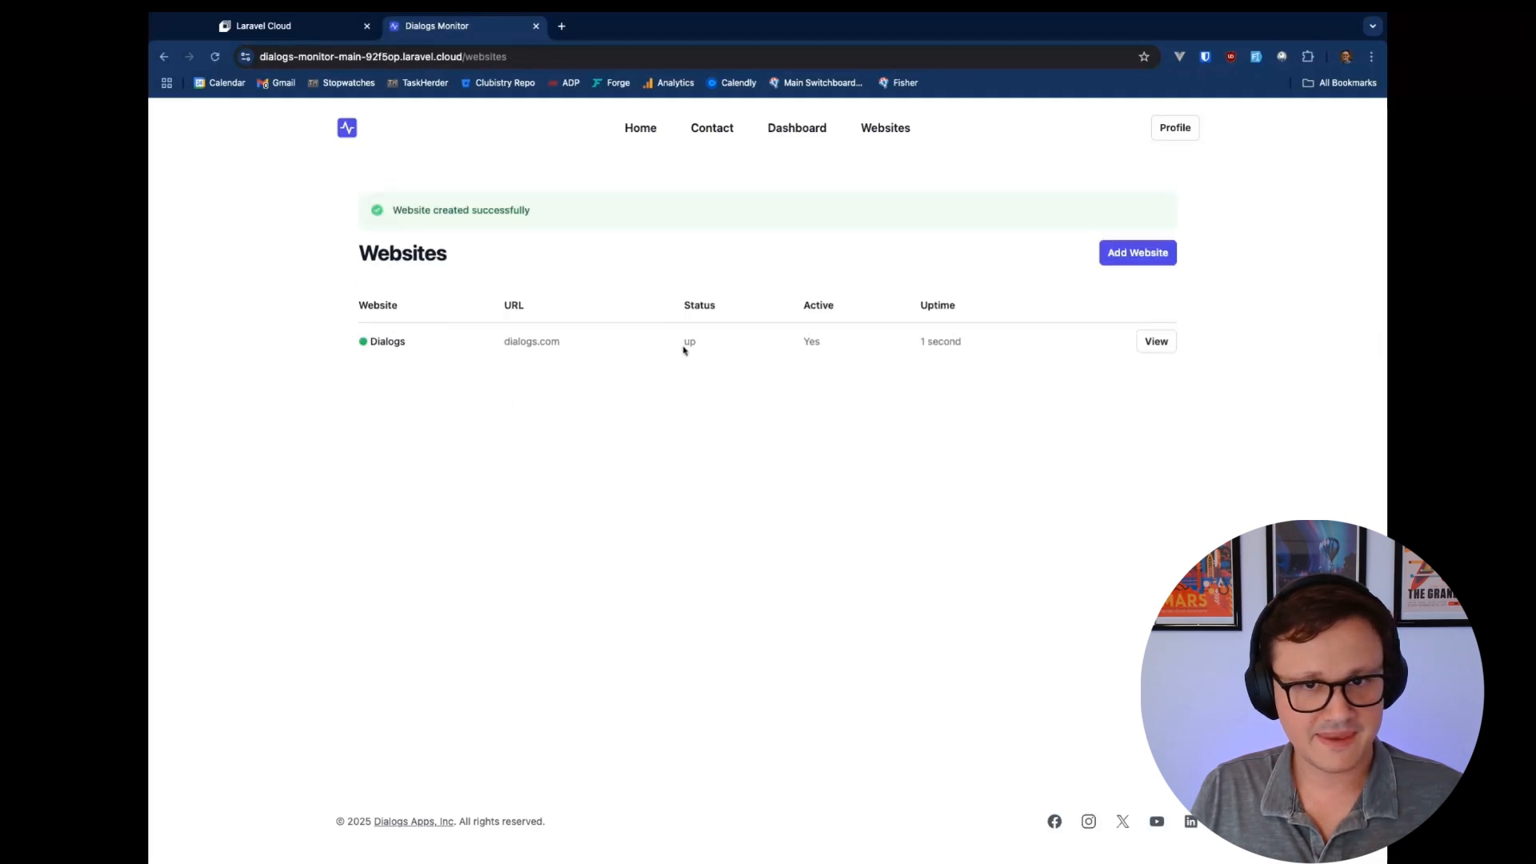
click(1158, 342)
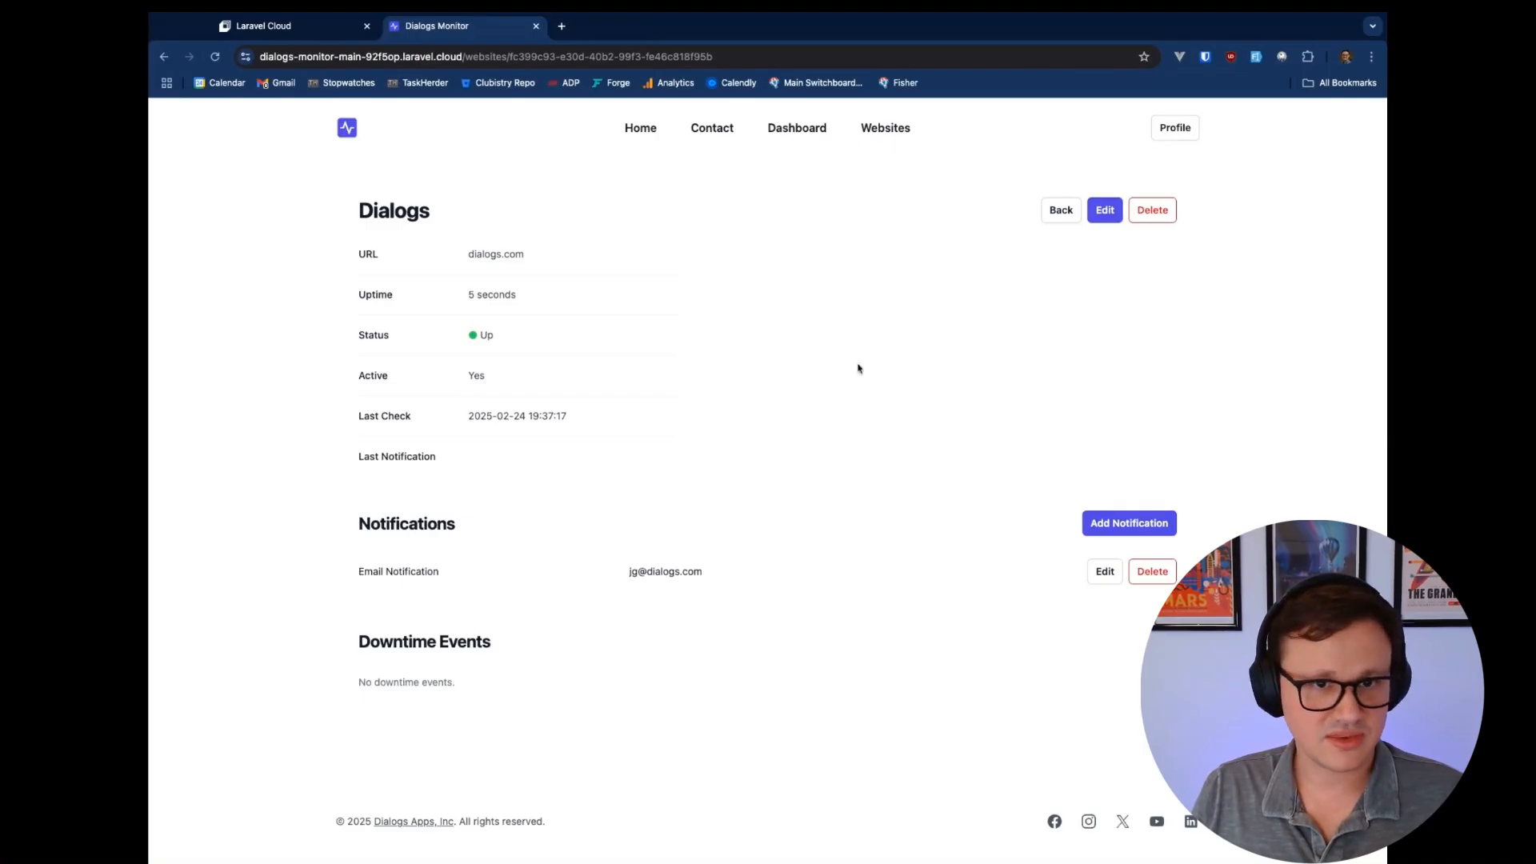
click(271, 28)
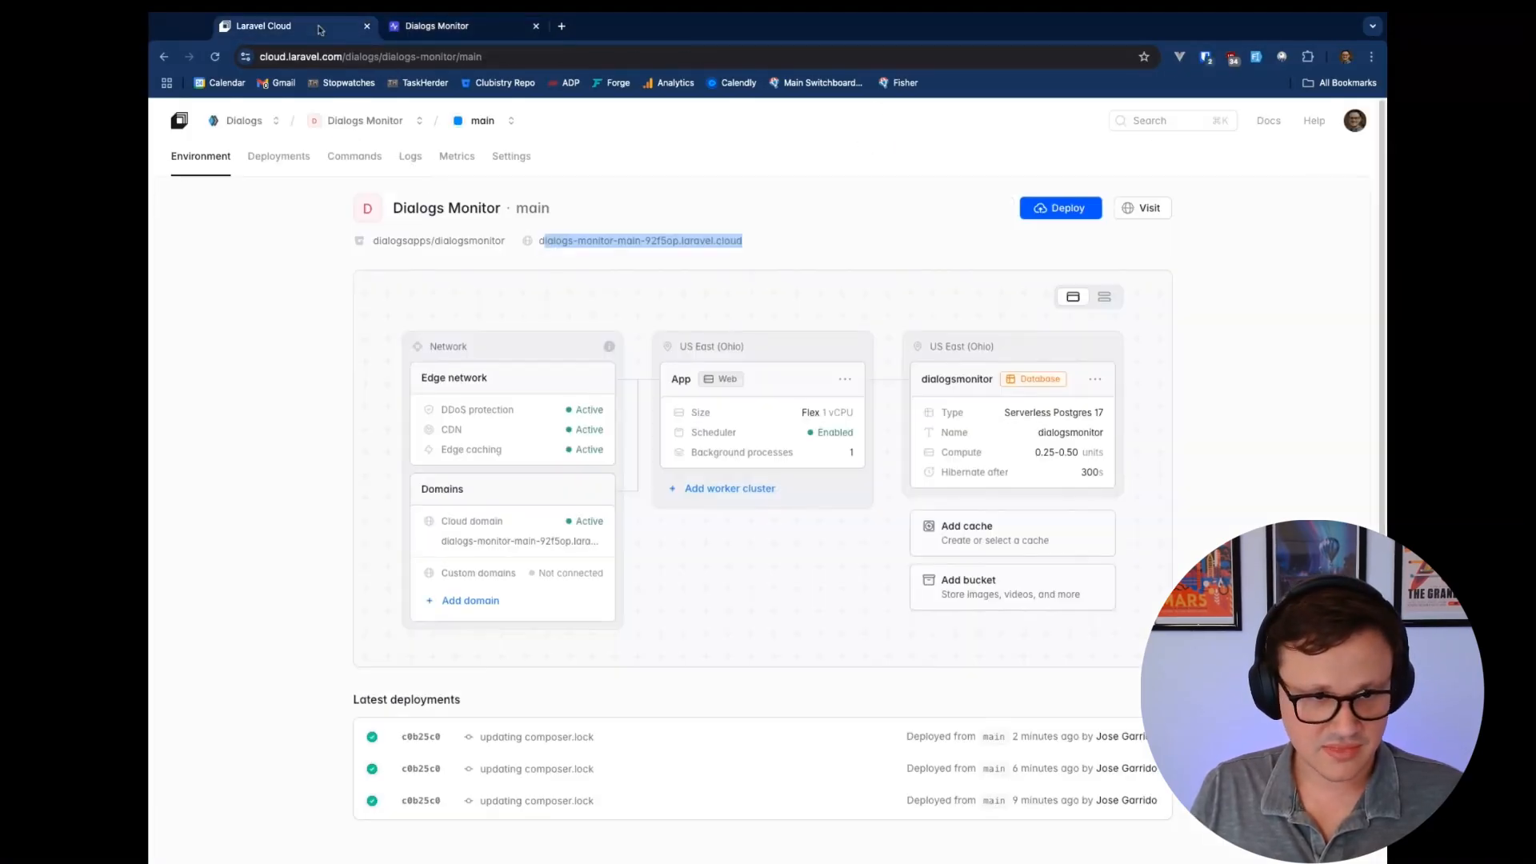
click(1285, 480)
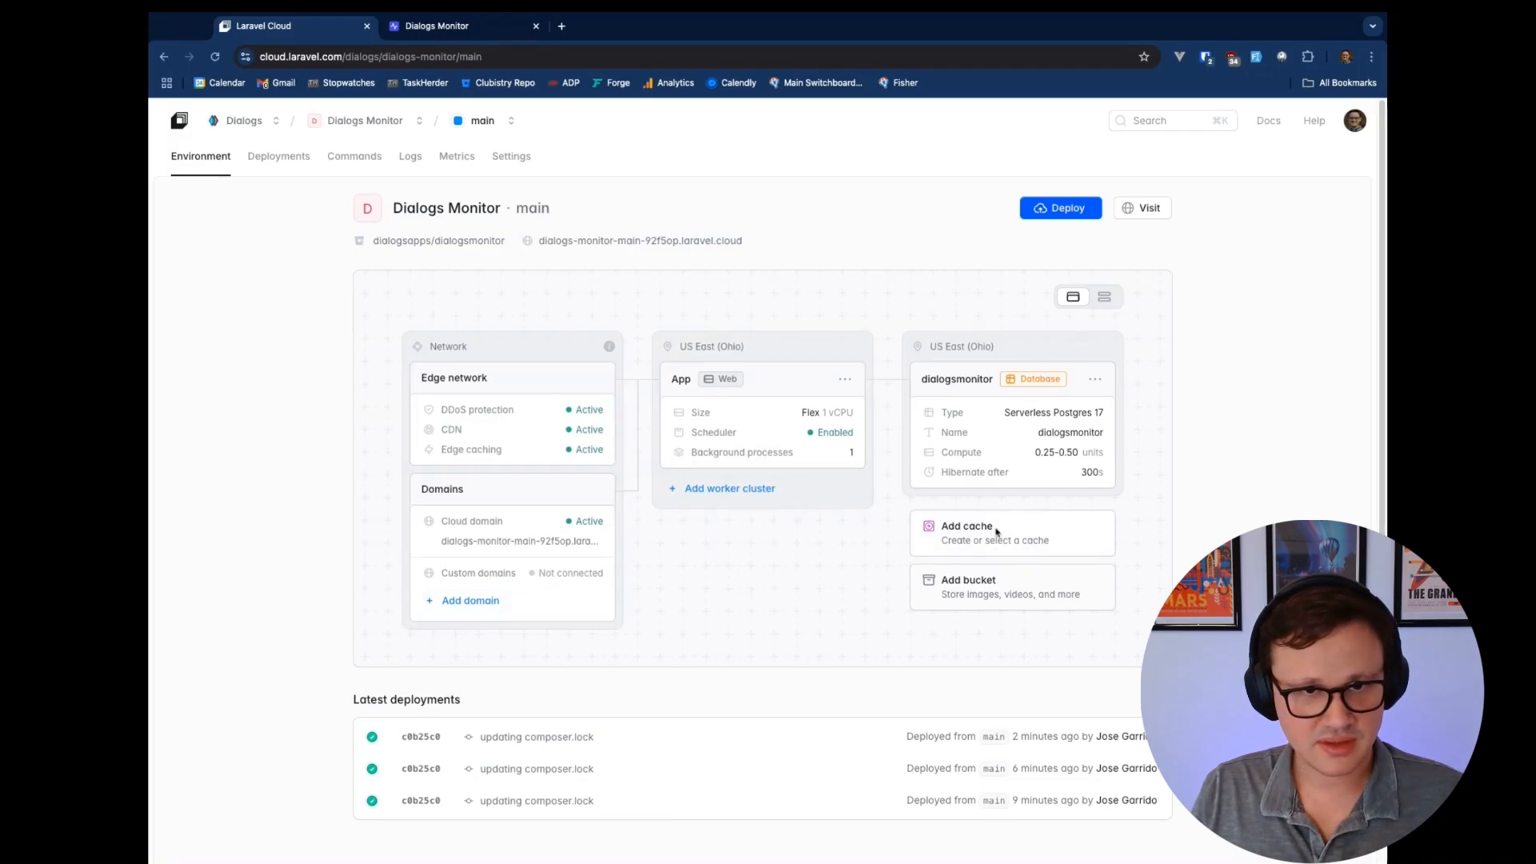
click(1018, 592)
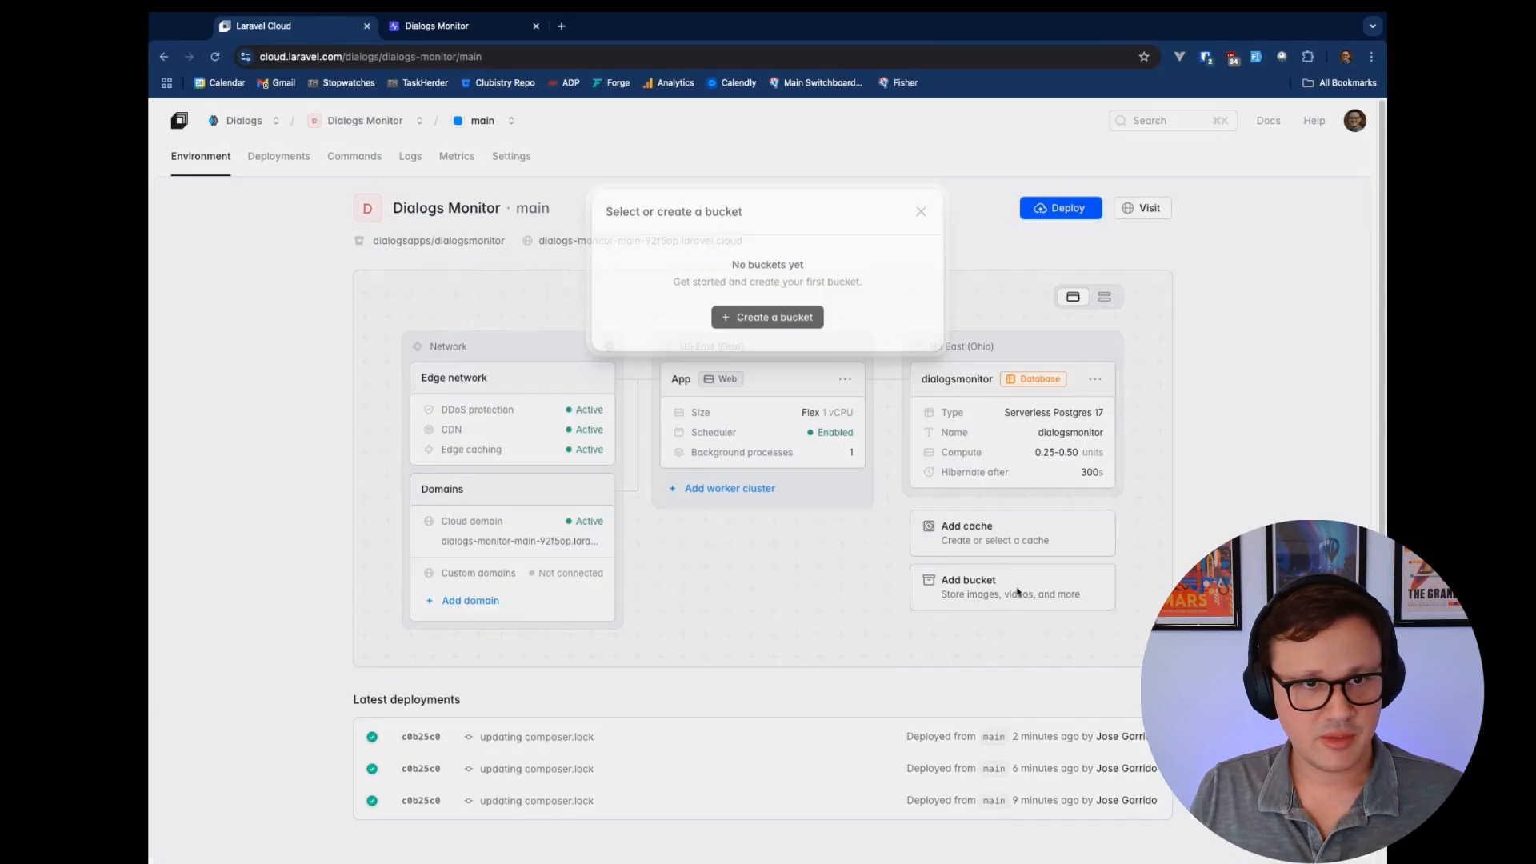
click(922, 209)
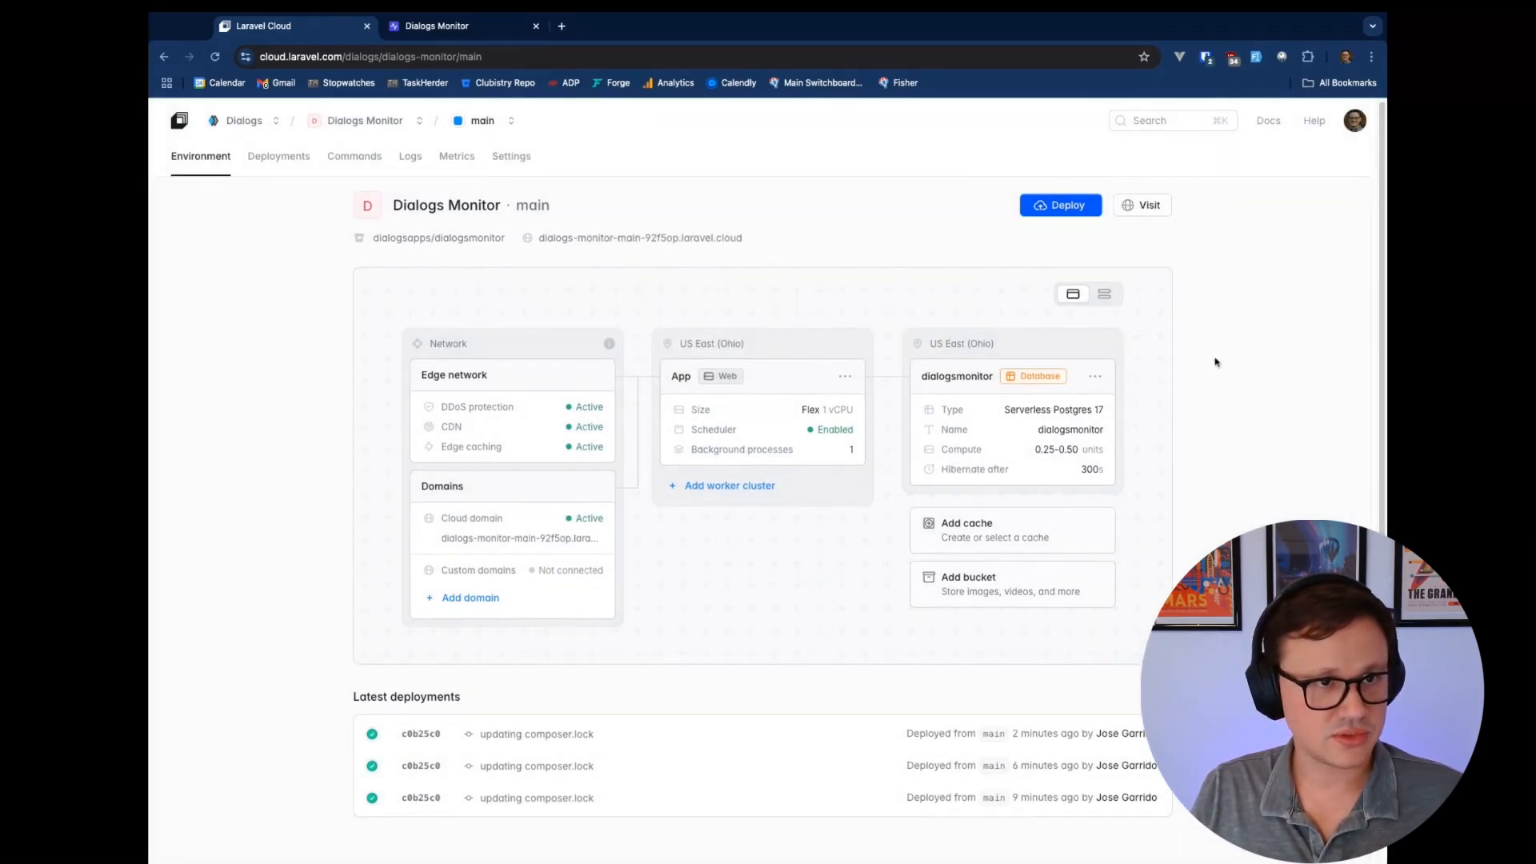
click(1104, 297)
click(1079, 298)
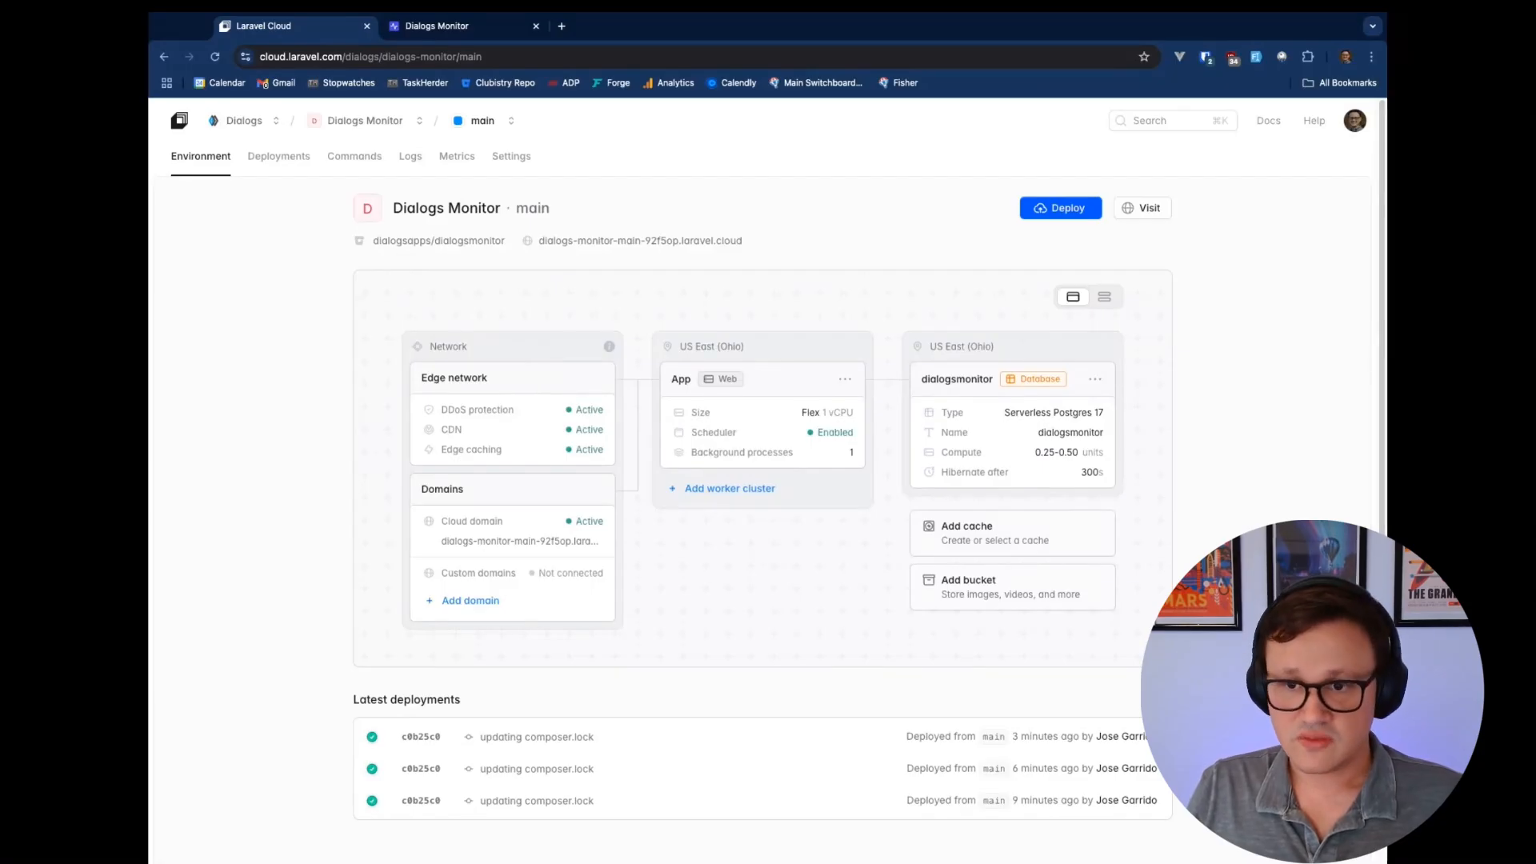
Switch back to Dialogs Monitor and go to its Home landing page
click(477, 27)
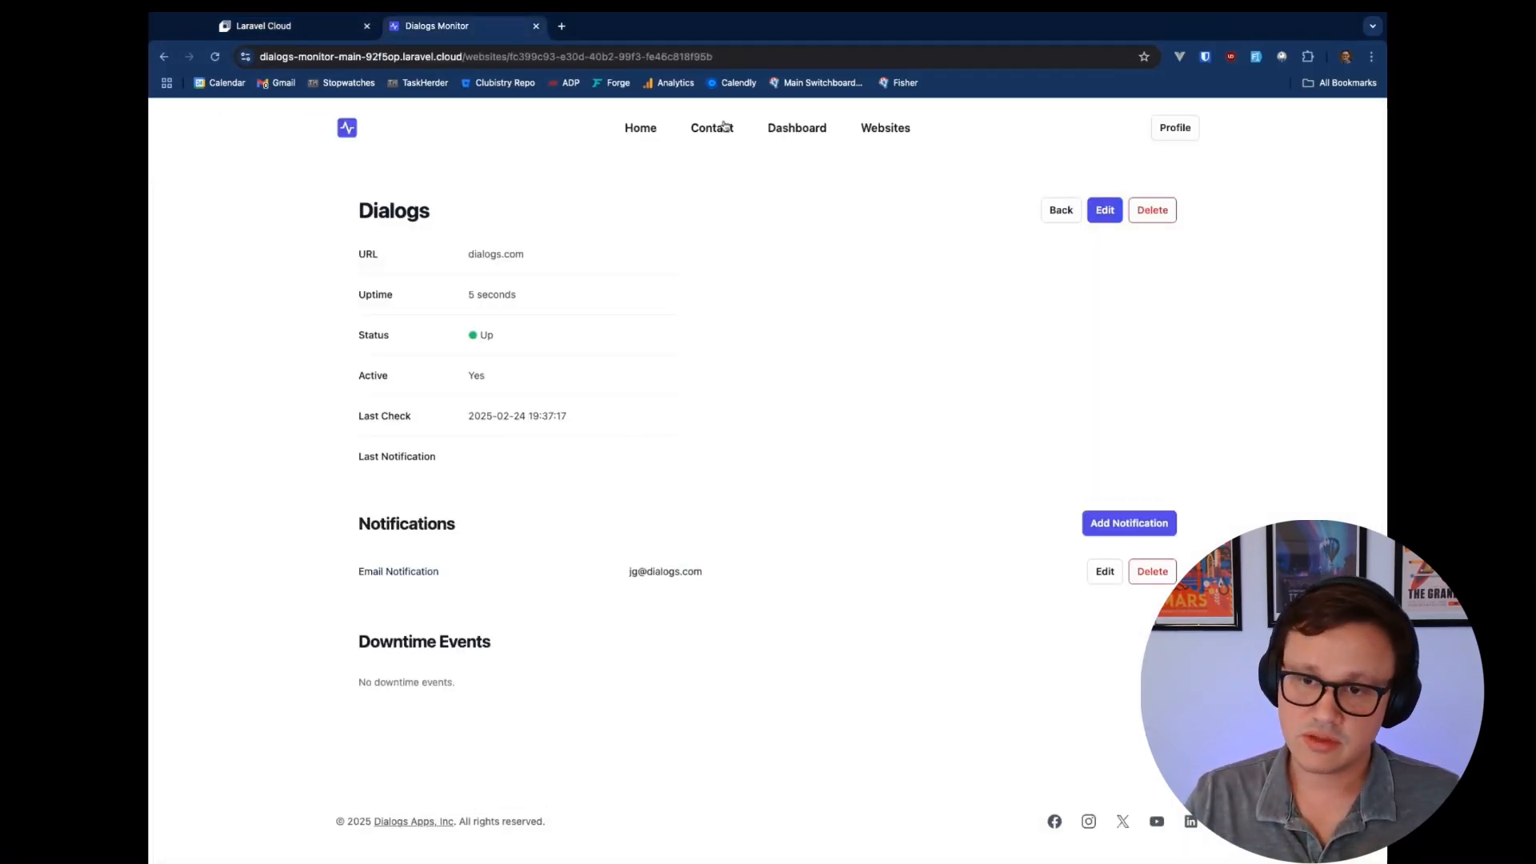
click(645, 131)
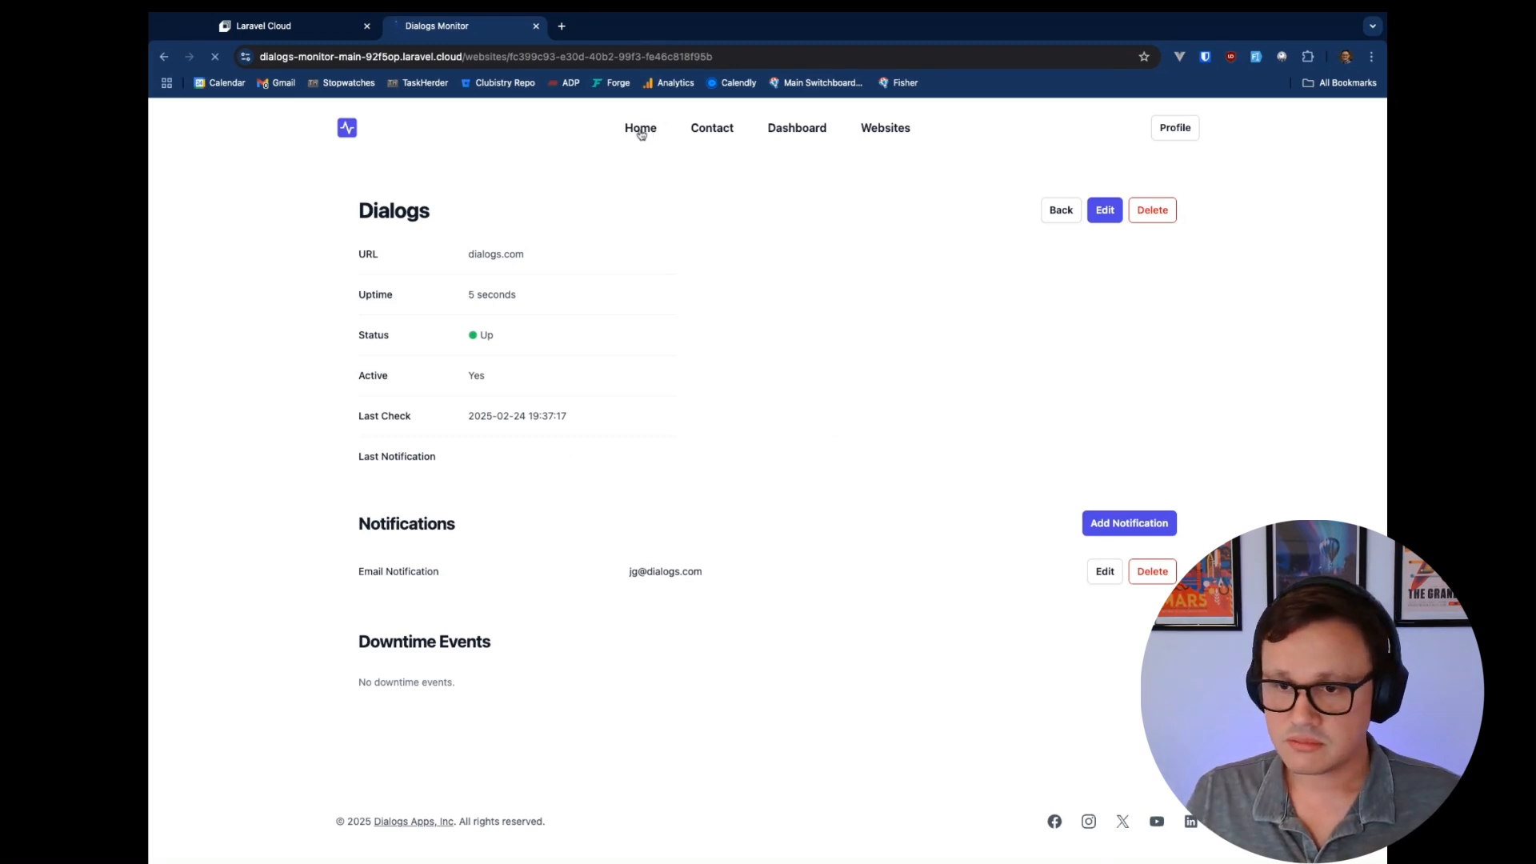